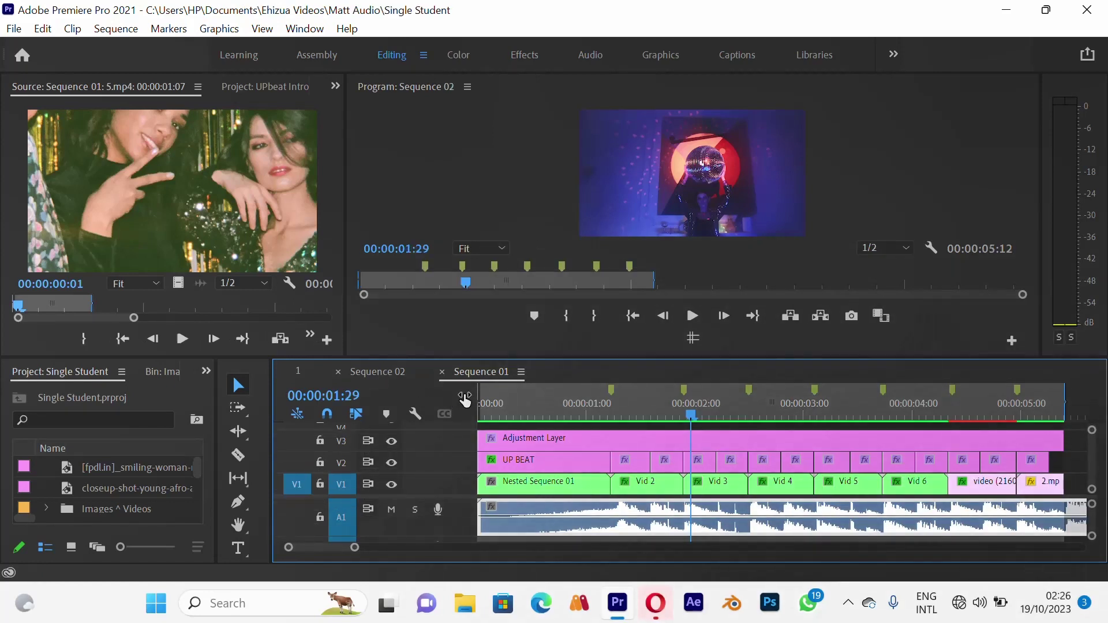
- Preview Sequence 02 from its beginning and return to Sequence 01
click(489, 407)
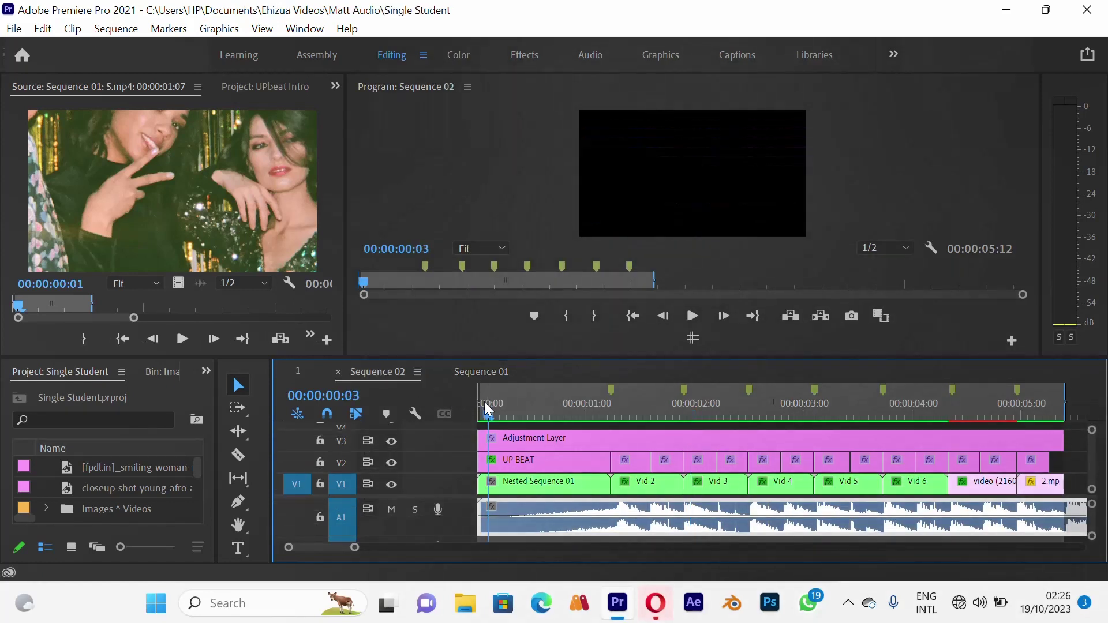
drag(484, 403, 457, 467)
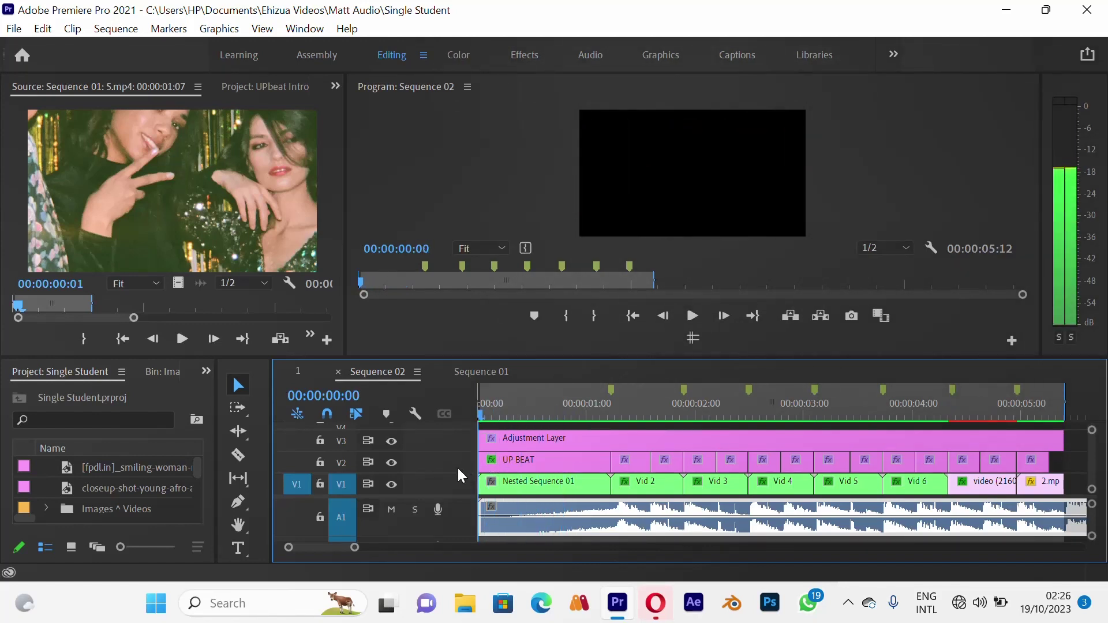
click(482, 375)
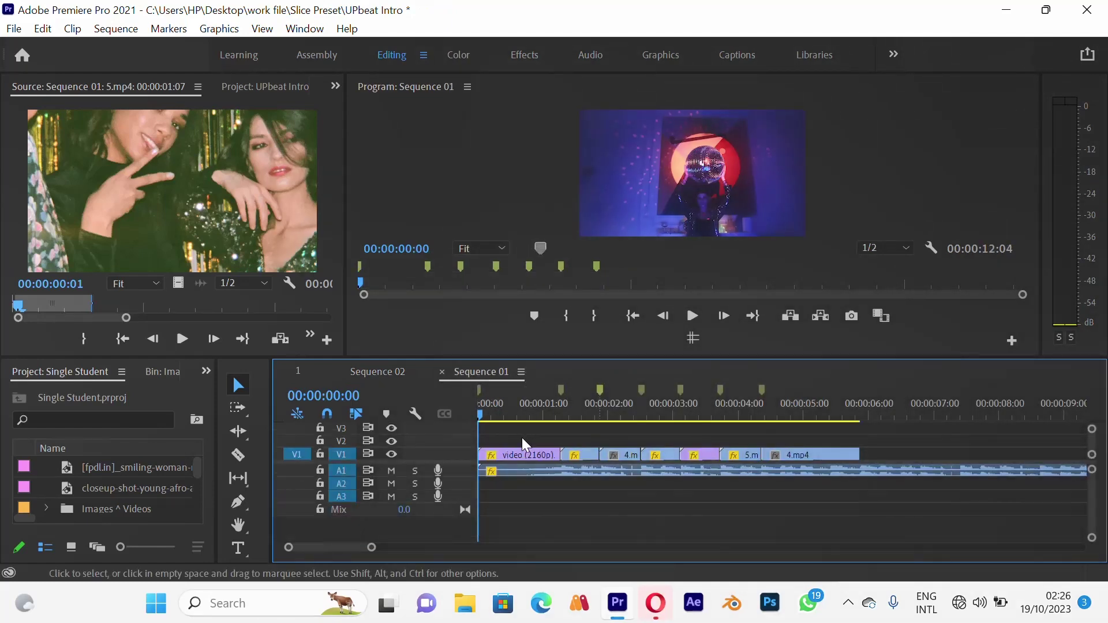
- Create a 1920 x 1080, 25 fps adjustment layer with square pixels in the Video bin
click(335, 86)
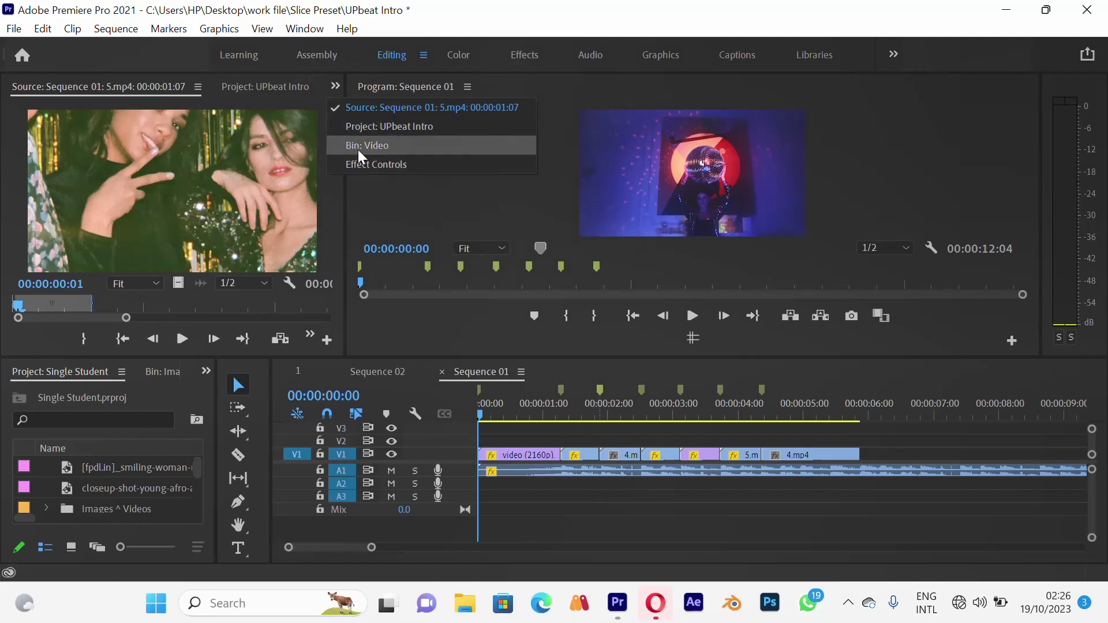
click(358, 150)
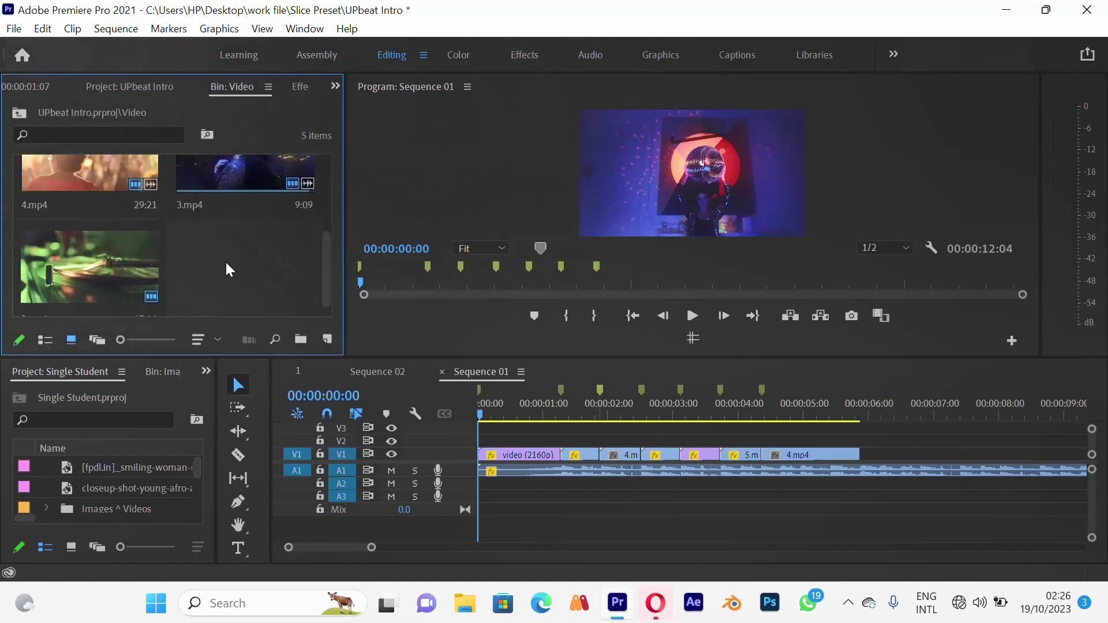
click(327, 339)
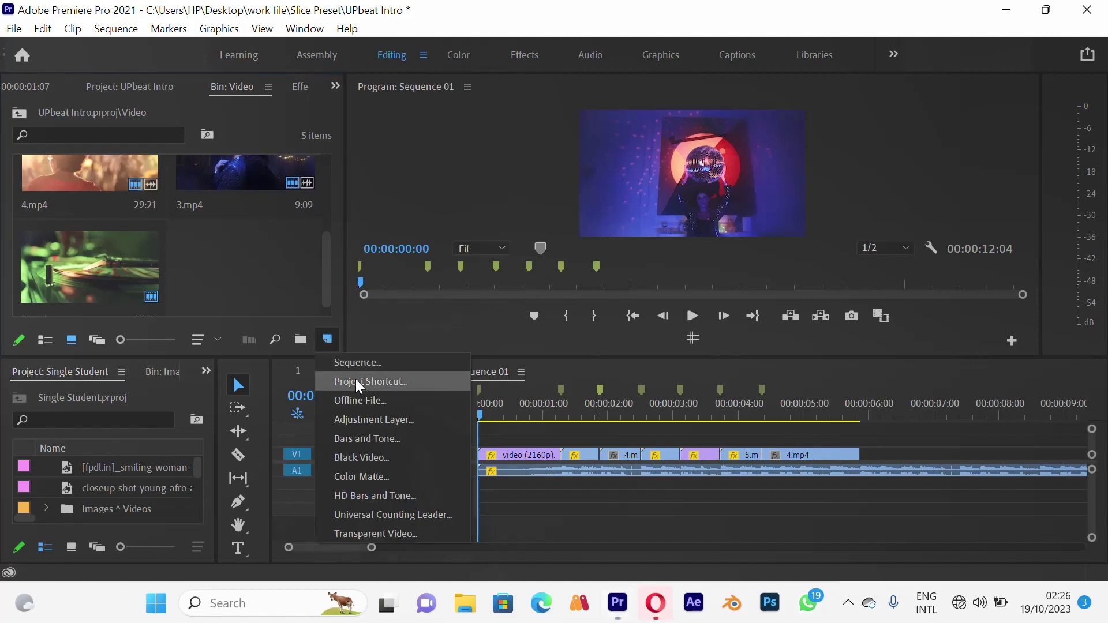
click(376, 417)
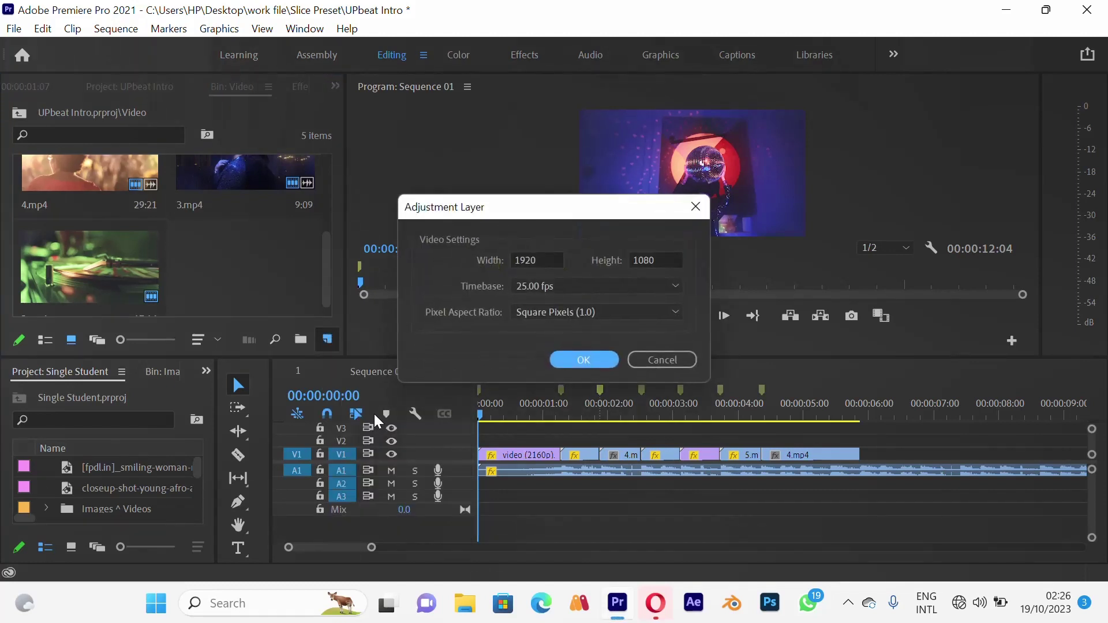
click(575, 362)
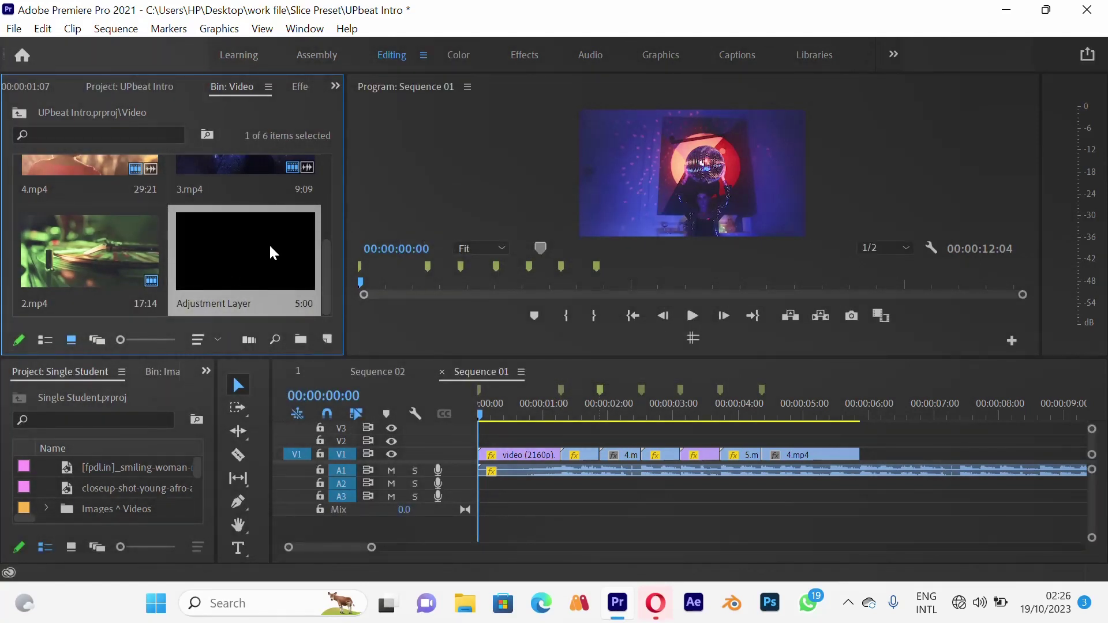
- Place the adjustment layer on V2 at the sequence start and extend it slightly past the last video clip
drag(271, 253, 485, 446)
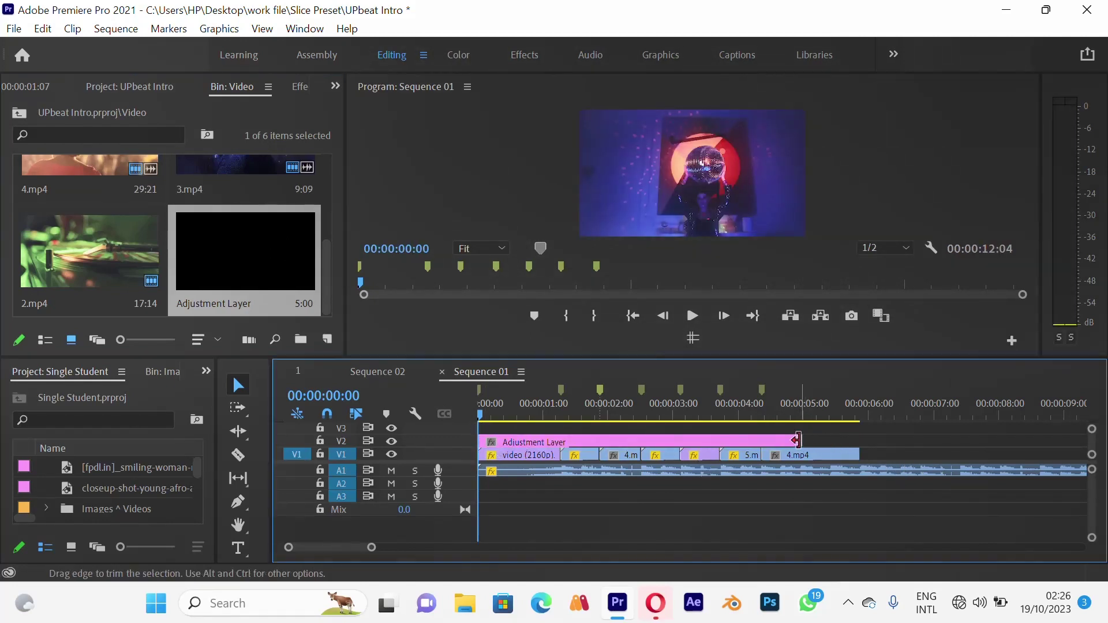
drag(802, 441, 869, 450)
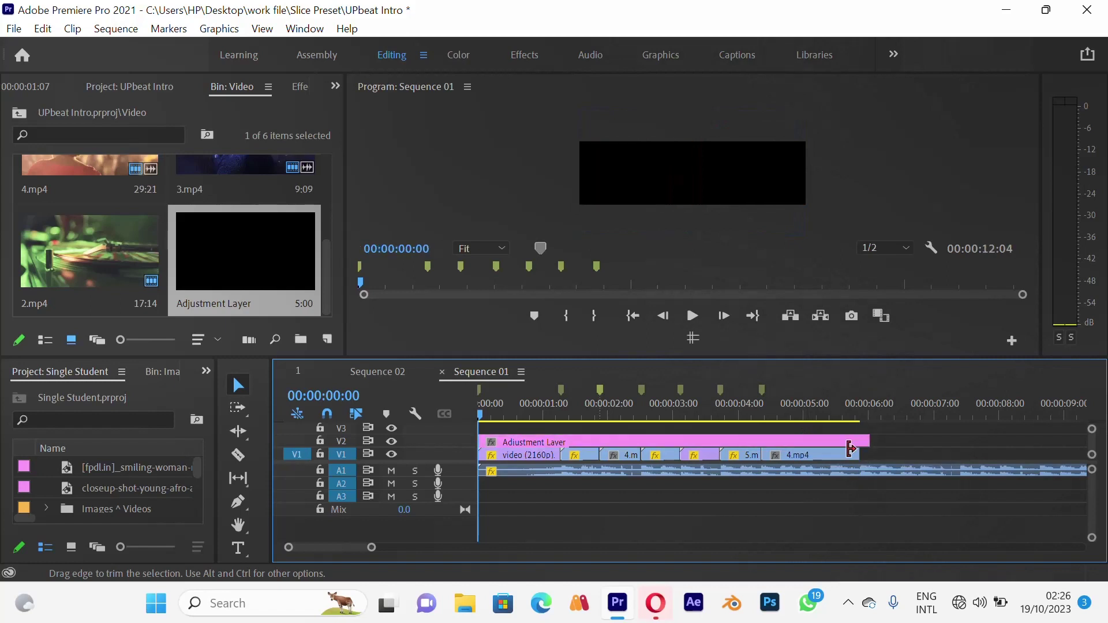
- Mark the Sequence 01 out point at 00:00:03:18 and return the playhead to 00:00:00:17
drag(718, 410, 723, 405)
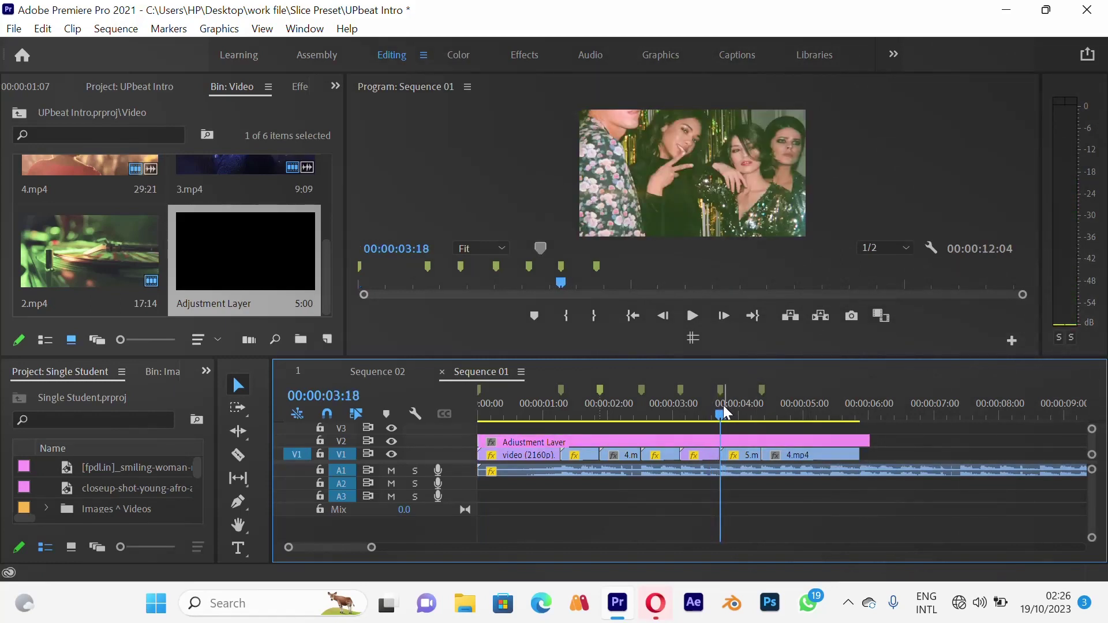
key(o)
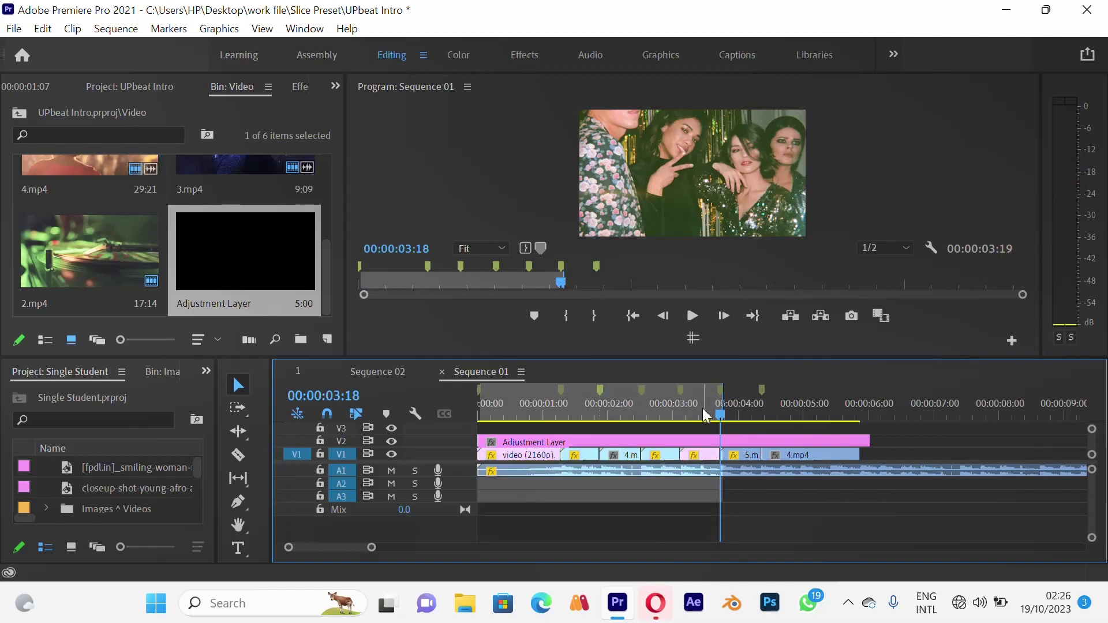
drag(703, 413, 522, 461)
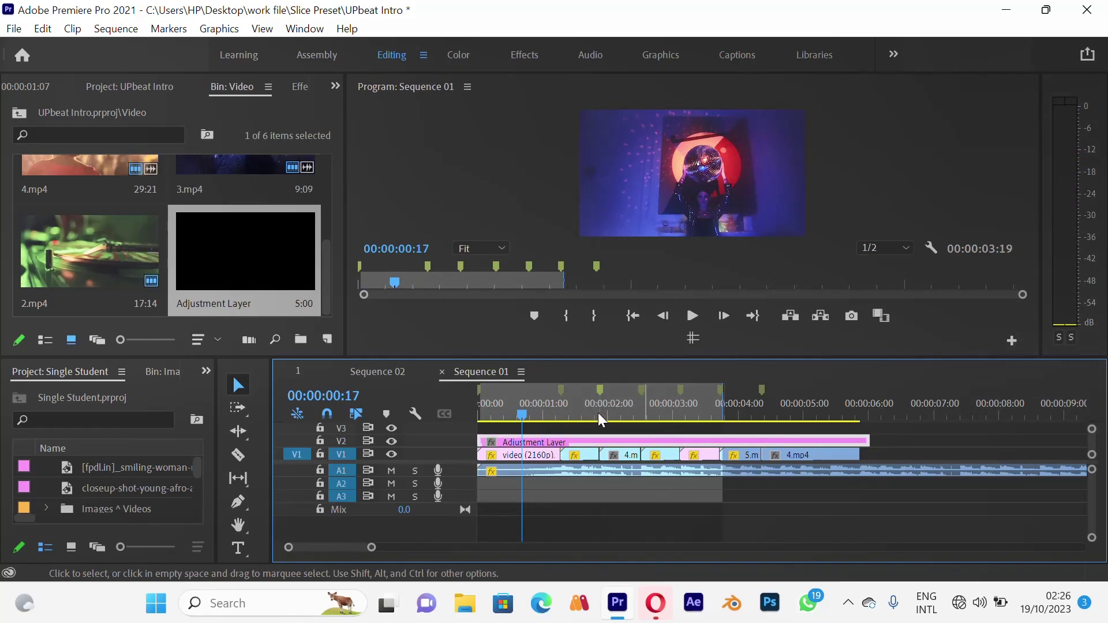
- Show the Effects panel and dock it in the same group as the Video bin
click(334, 86)
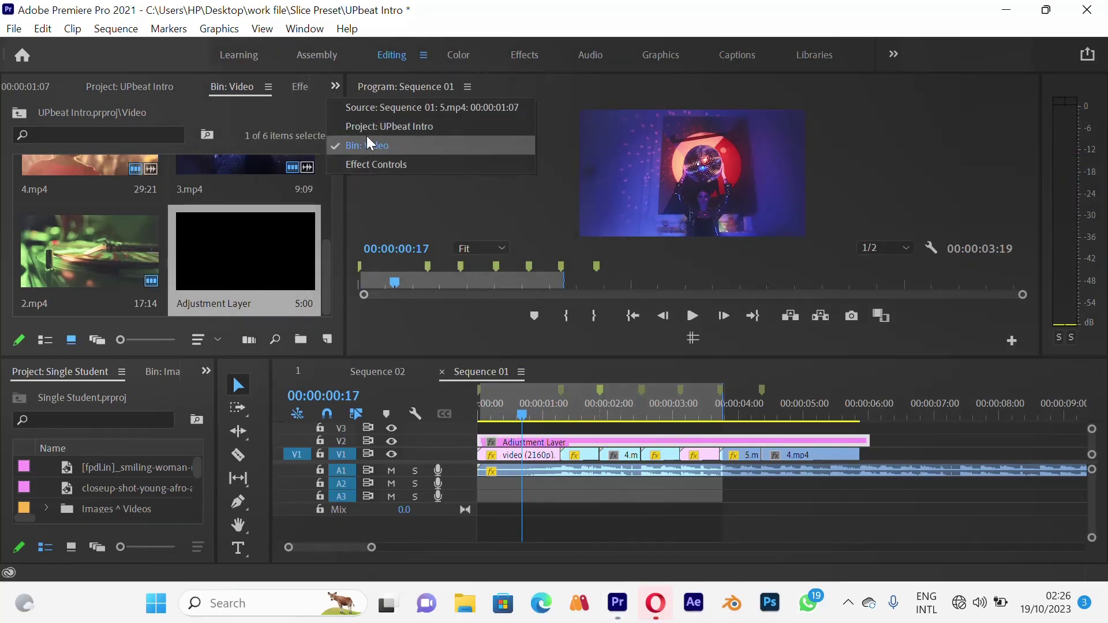
click(336, 85)
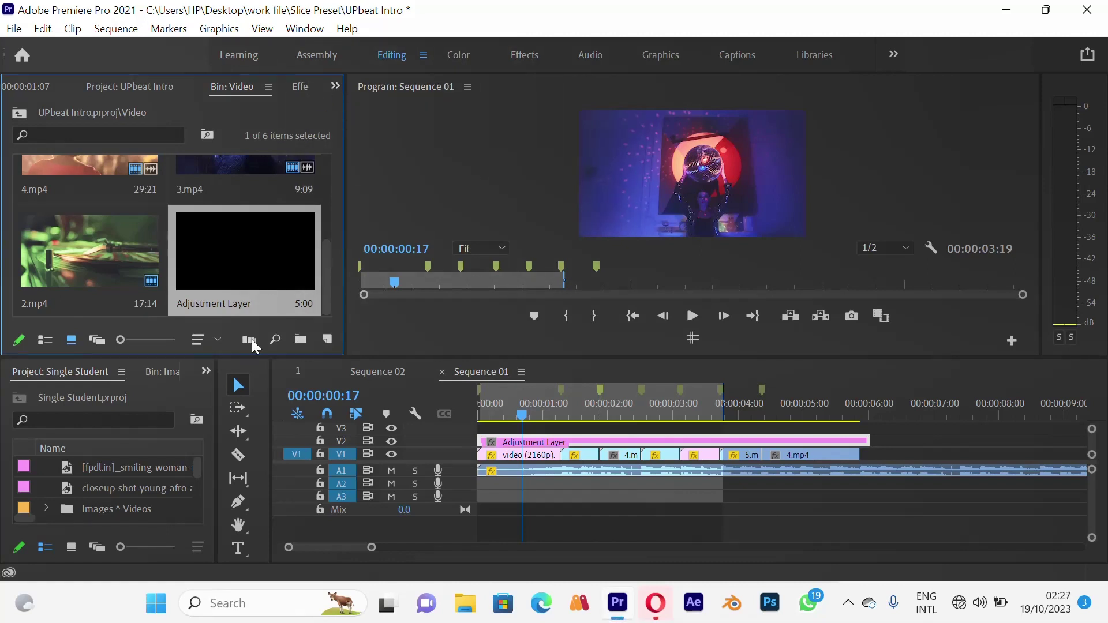
click(204, 372)
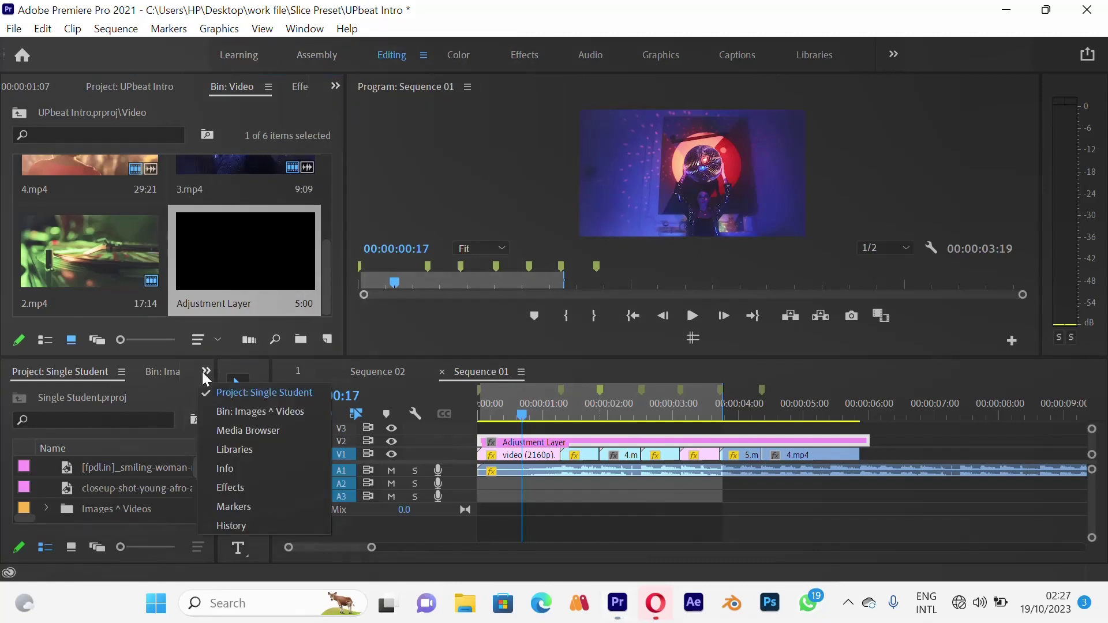
click(234, 488)
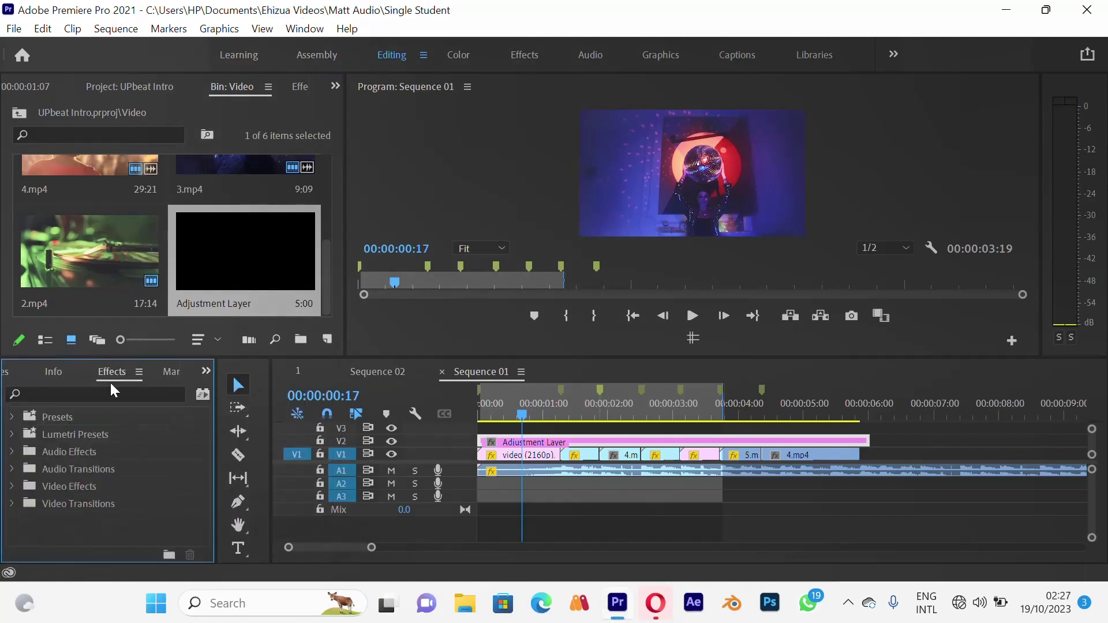
drag(112, 374, 256, 92)
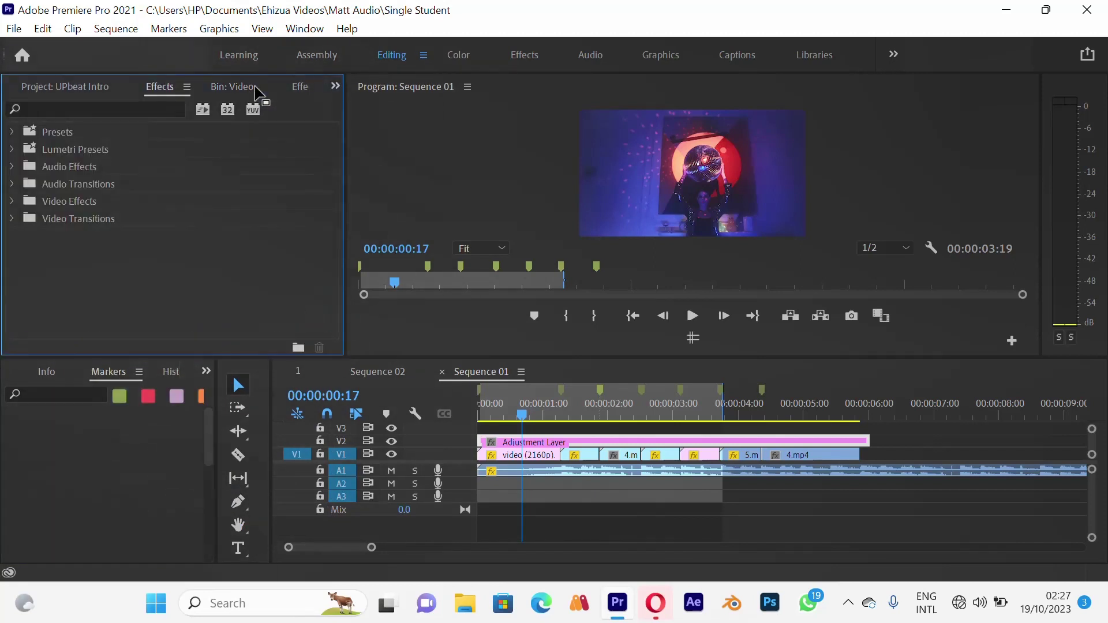
- Check the UPbeat Intro project contents and close that project panel
click(247, 88)
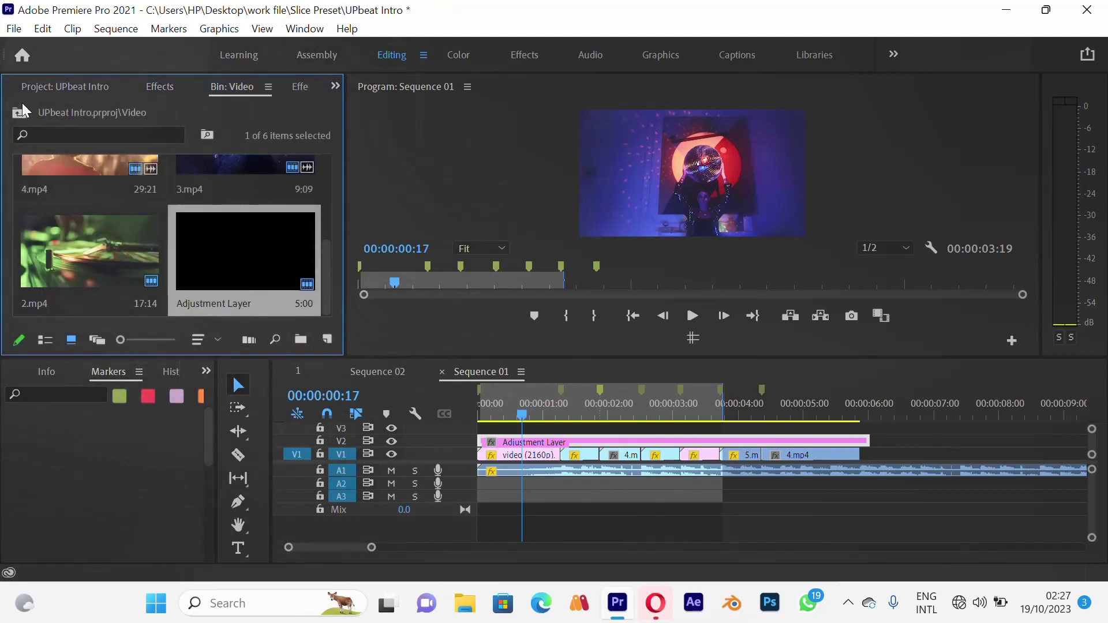
click(57, 88)
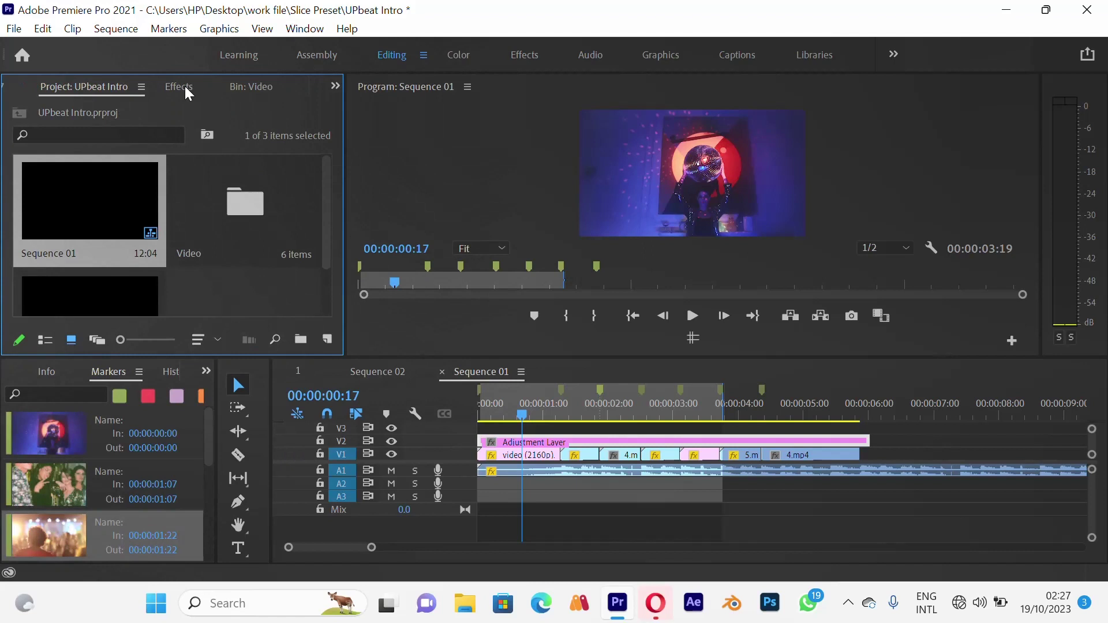
click(185, 87)
click(251, 89)
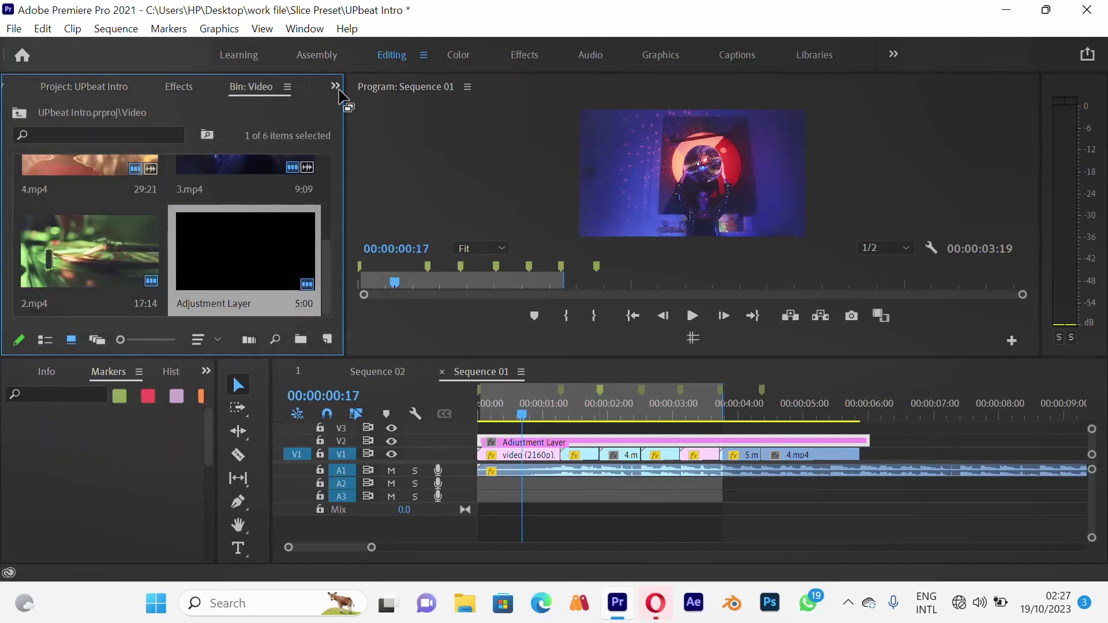
click(109, 89)
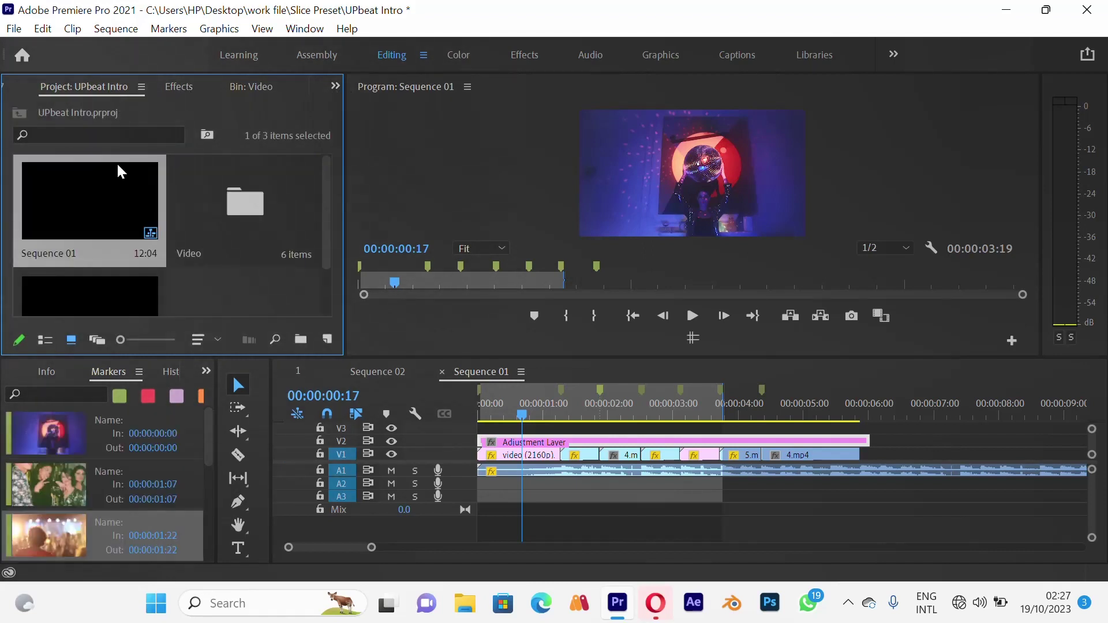
scroll(148, 235, down, 1)
scroll(147, 233, up, 1)
click(140, 90)
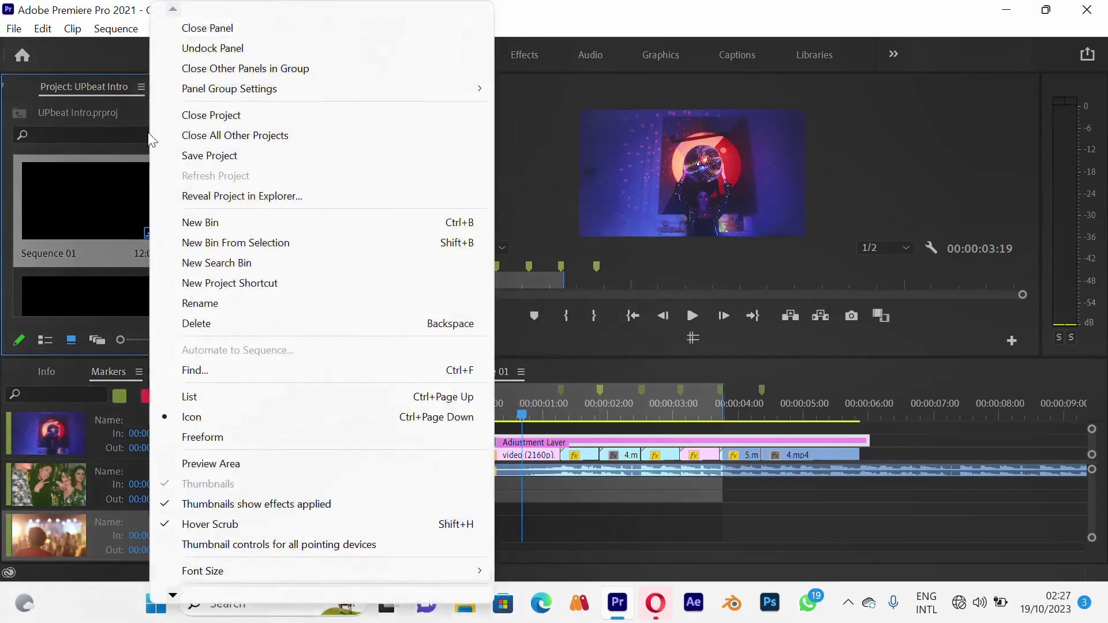
click(219, 33)
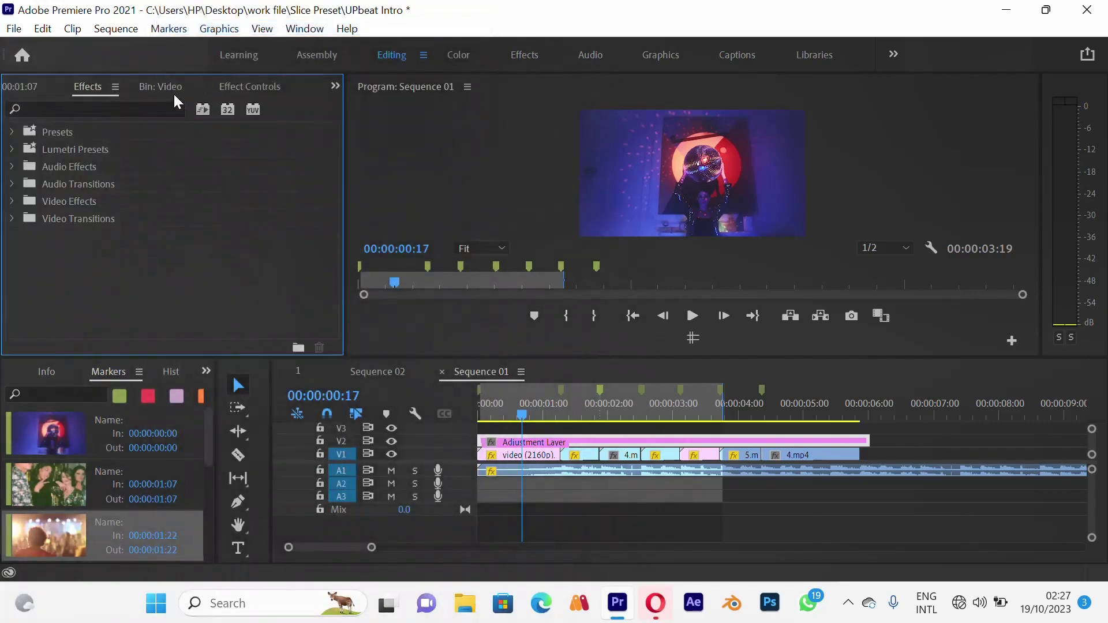
- Look through the footage thumbnails in the Video bin
click(153, 86)
click(27, 83)
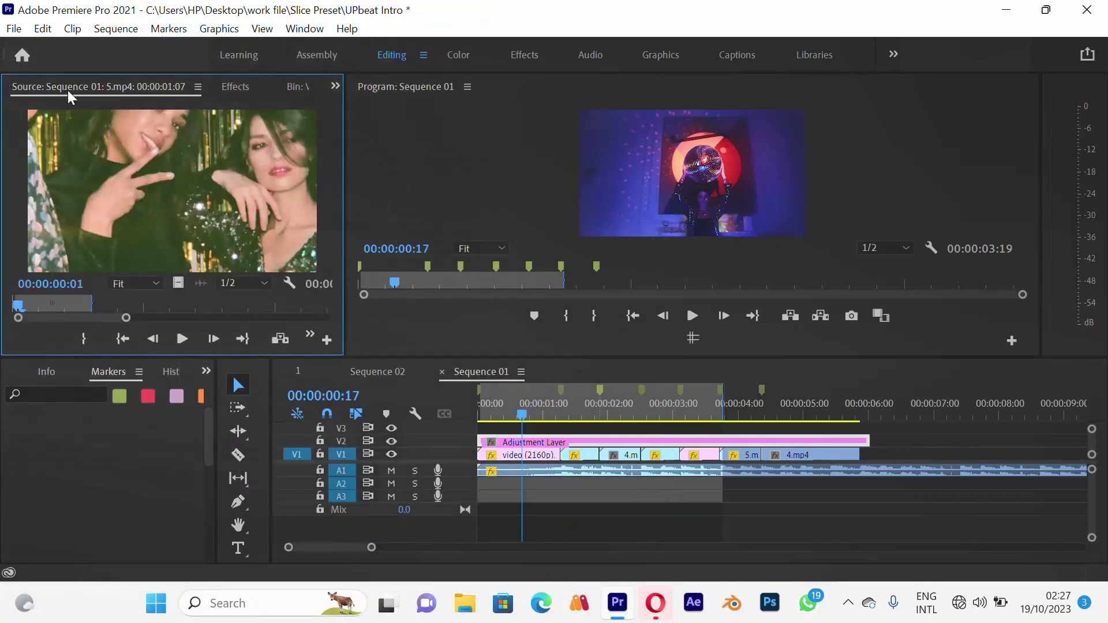
click(234, 87)
click(296, 88)
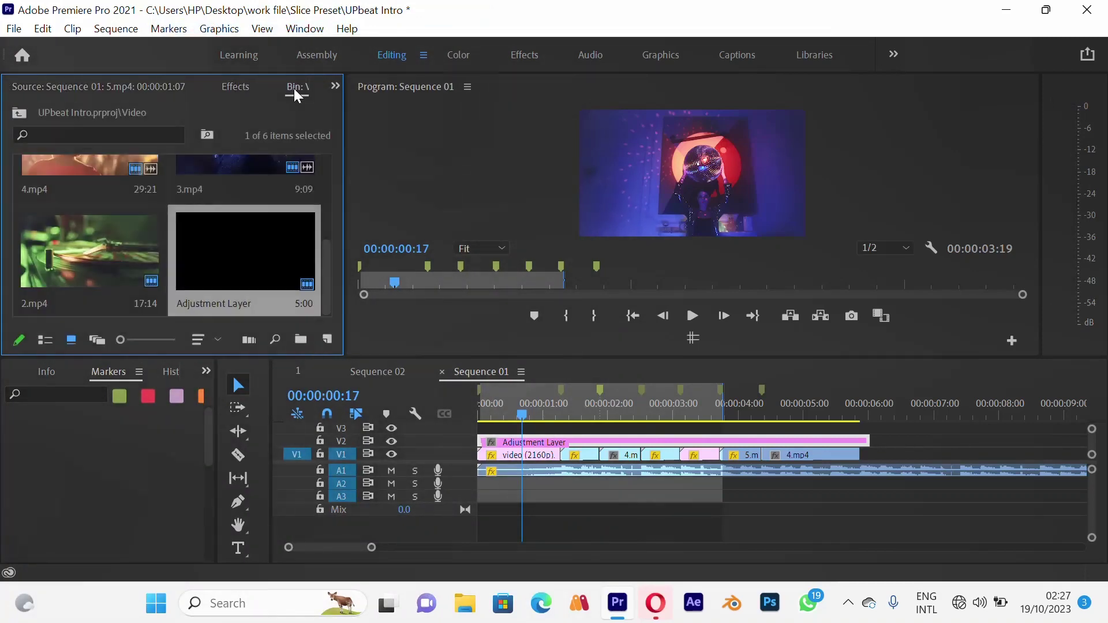
click(96, 342)
click(71, 340)
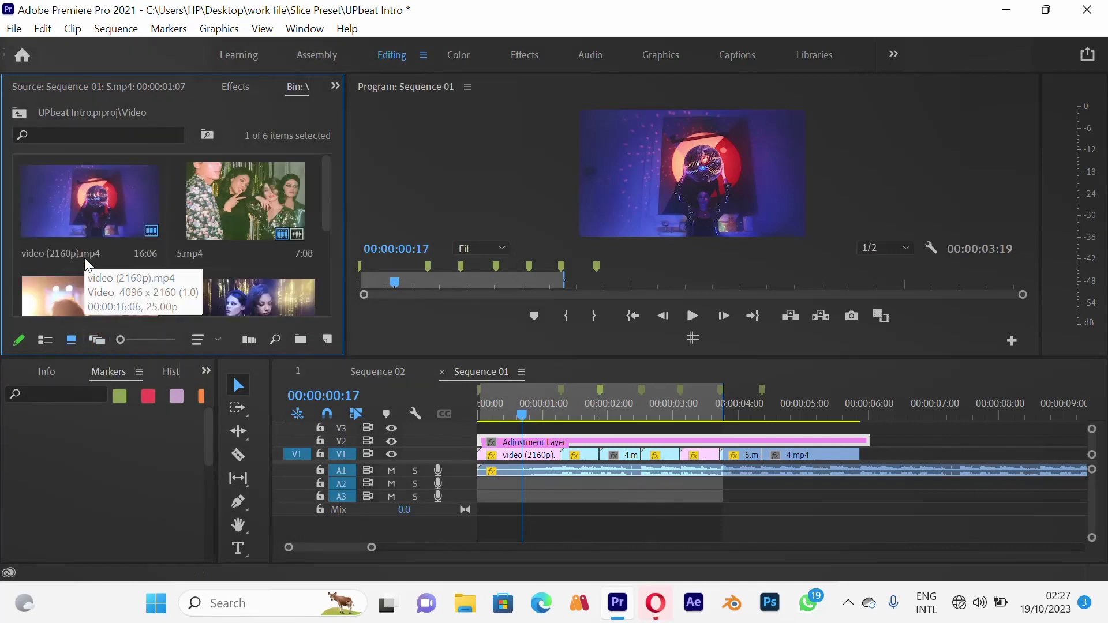
scroll(84, 257, down, 2)
scroll(84, 257, up, 2)
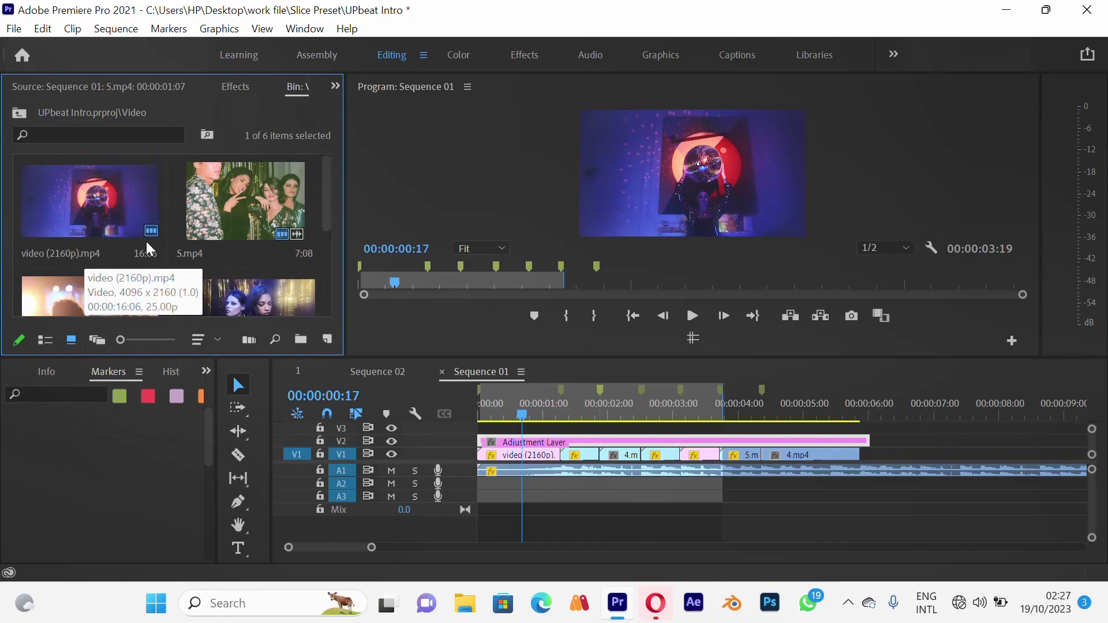
- Search the effects for "crop" and apply the Crop effect to the adjustment layer on V2
click(242, 87)
click(124, 109)
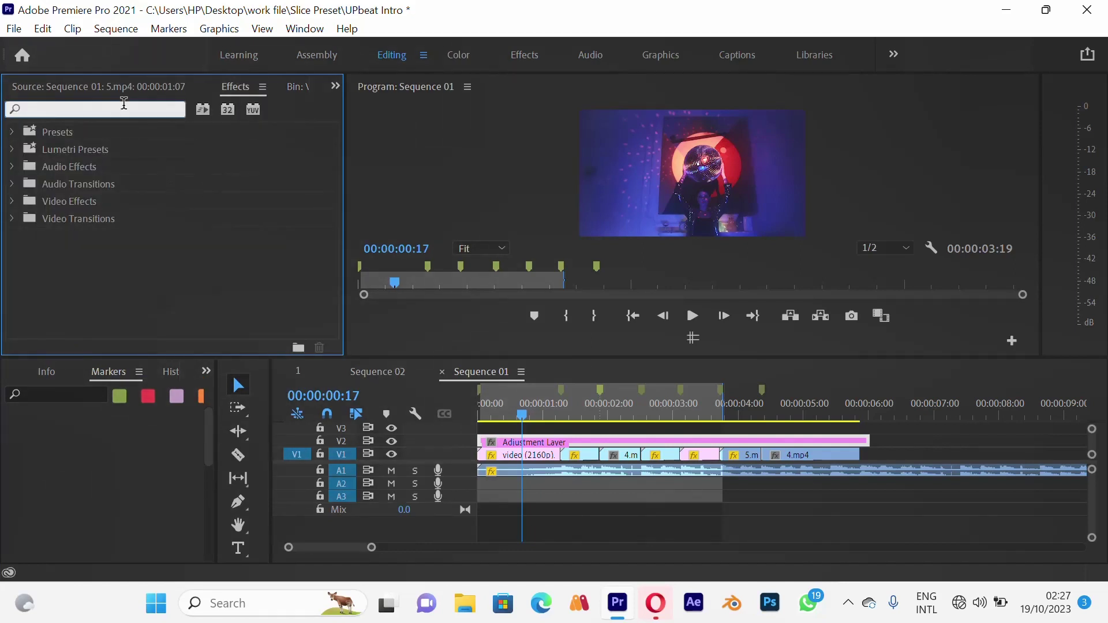
text(crop)
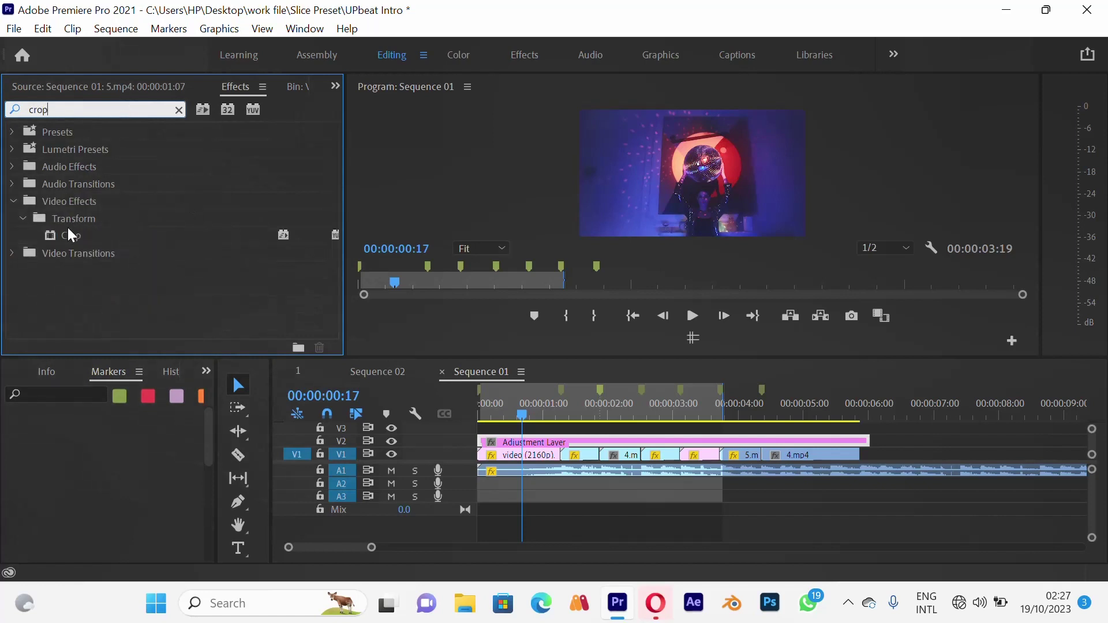
click(65, 230)
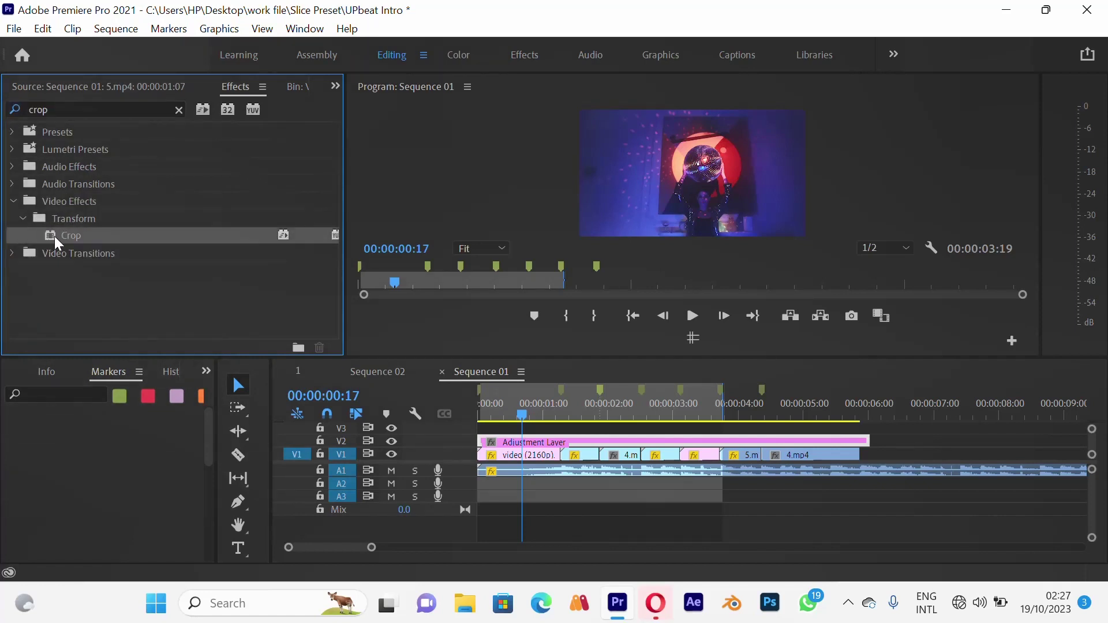
drag(54, 236, 500, 441)
- Select the adjustment layer on V2 and show its effect settings
click(574, 454)
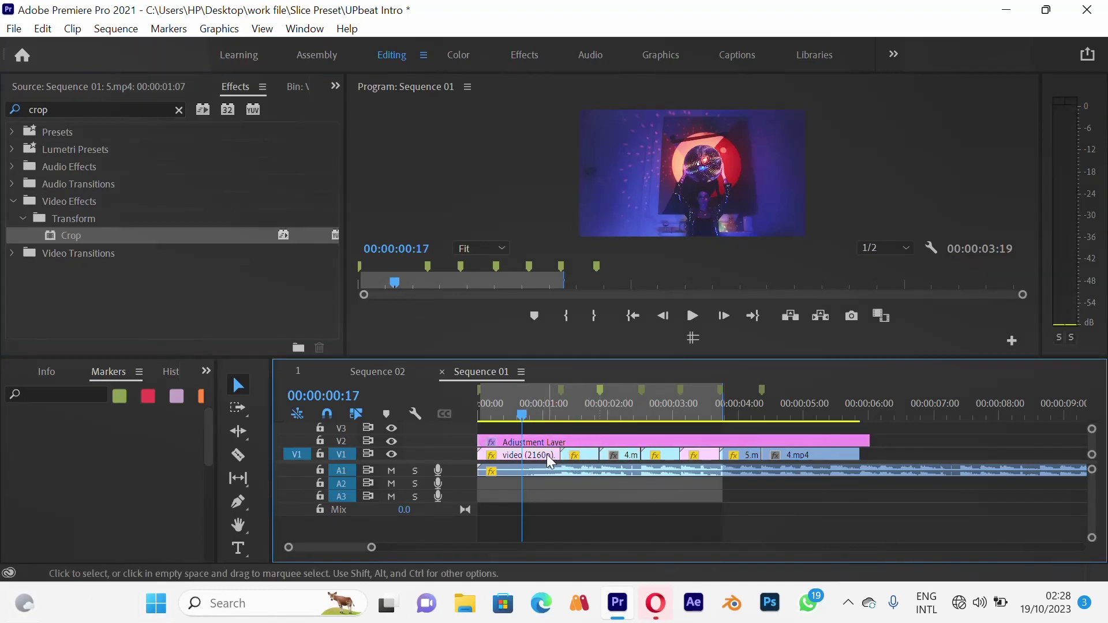
click(548, 455)
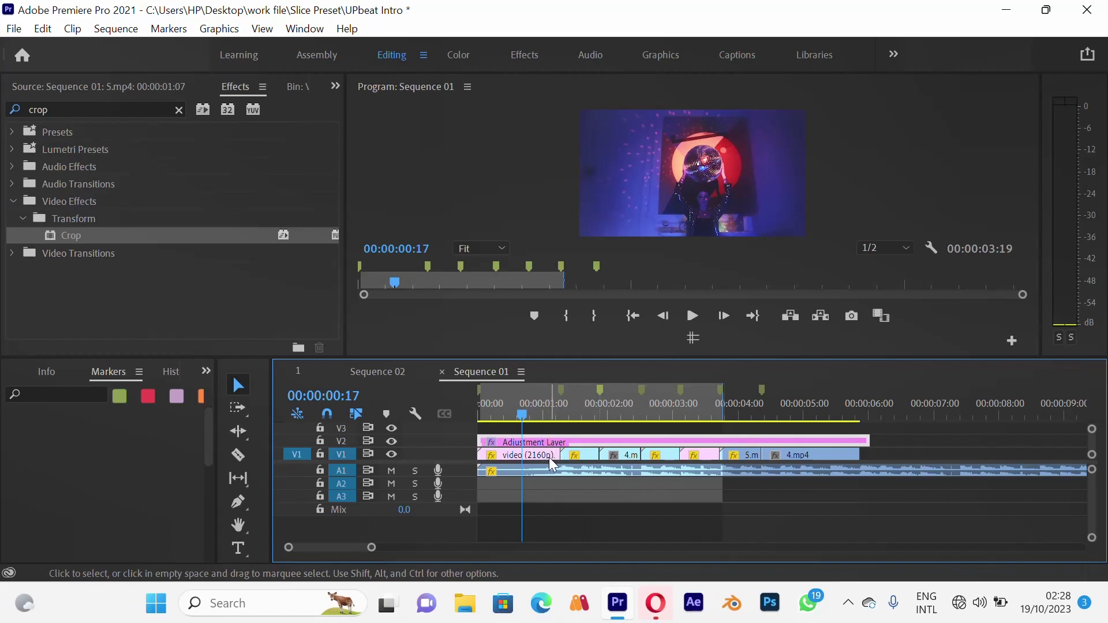
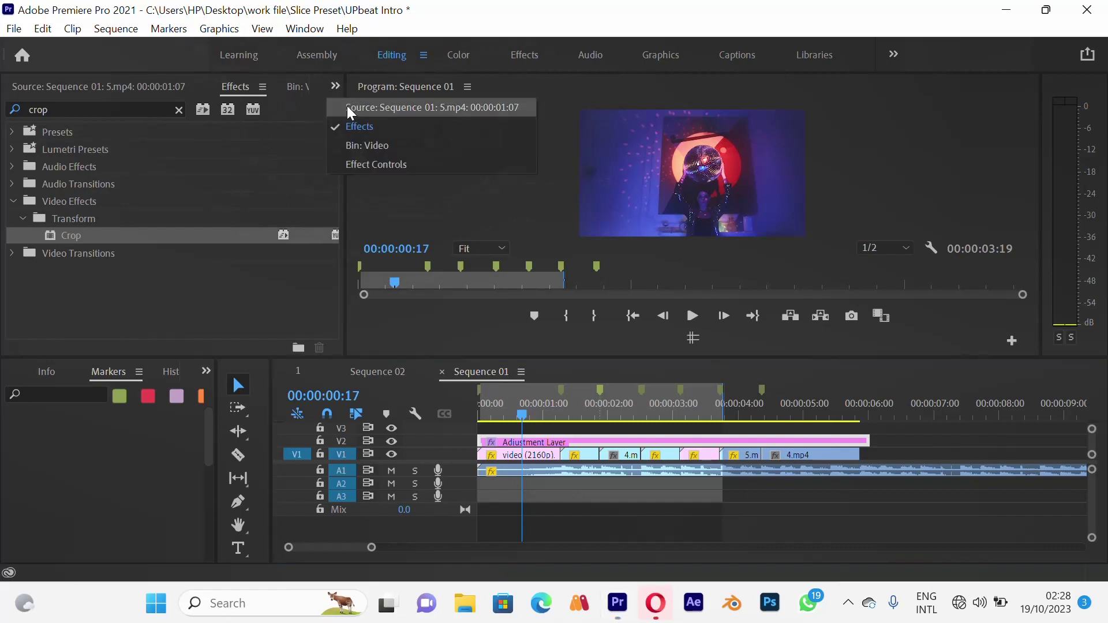
click(370, 164)
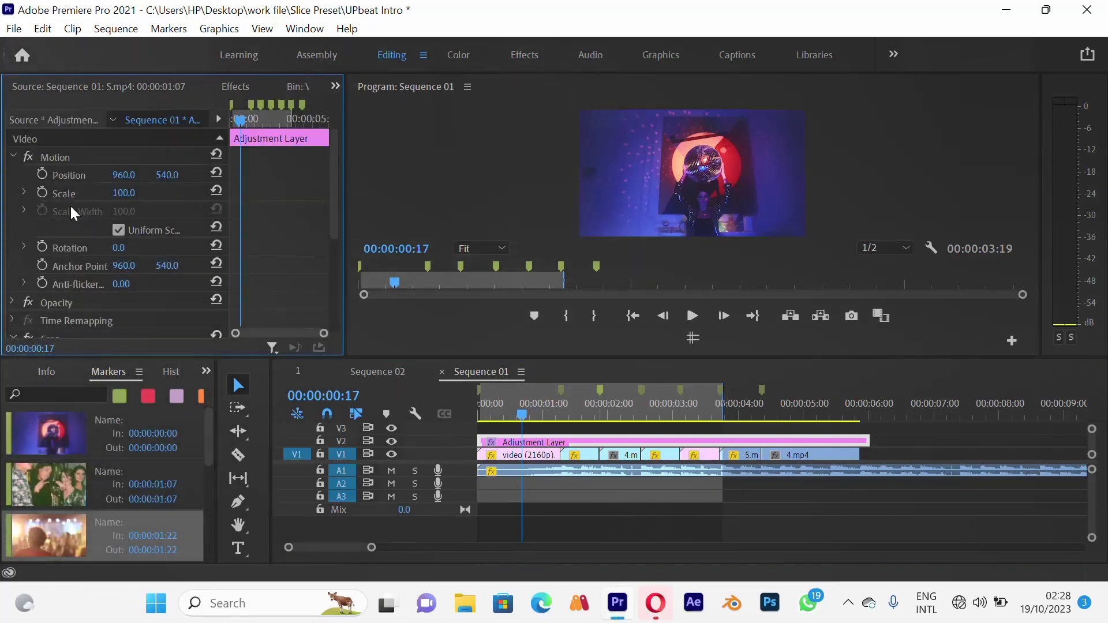
- Turn on keyframing for the Crop effect's Top and Bottom values at 00:00:00:00 on the adjustment layer
click(11, 156)
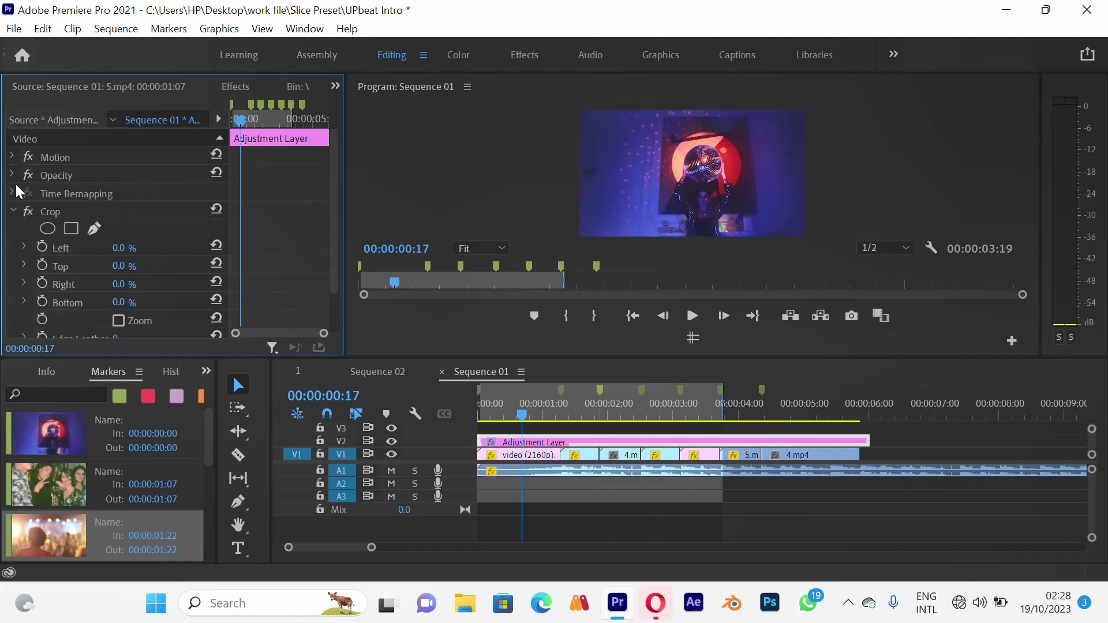
click(57, 212)
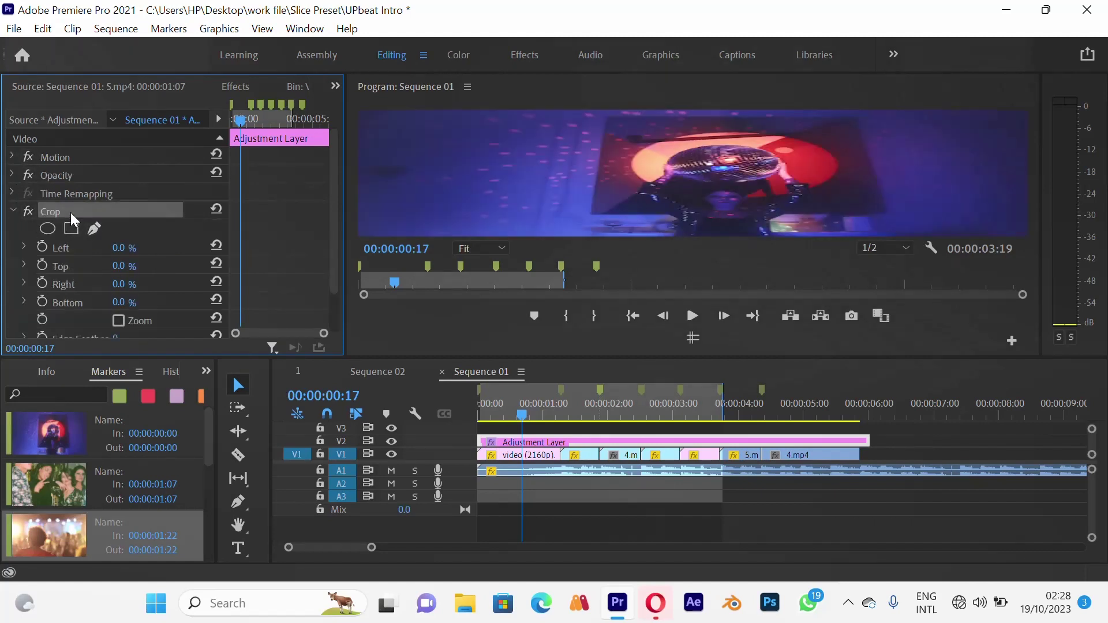
click(610, 438)
scroll(121, 268, down, 1)
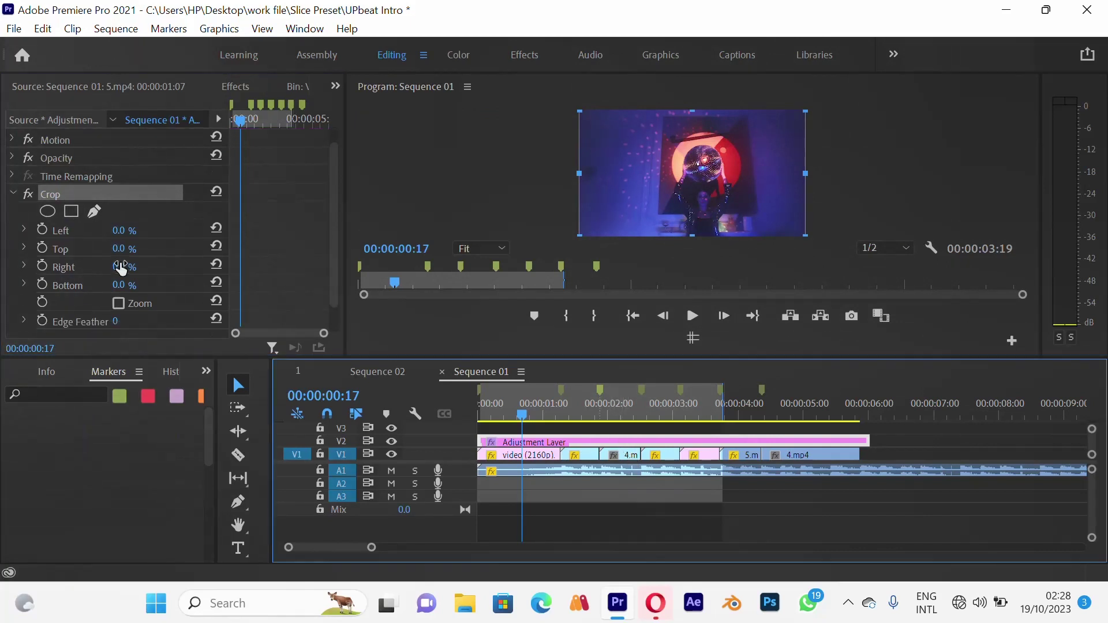
scroll(121, 268, down, 1)
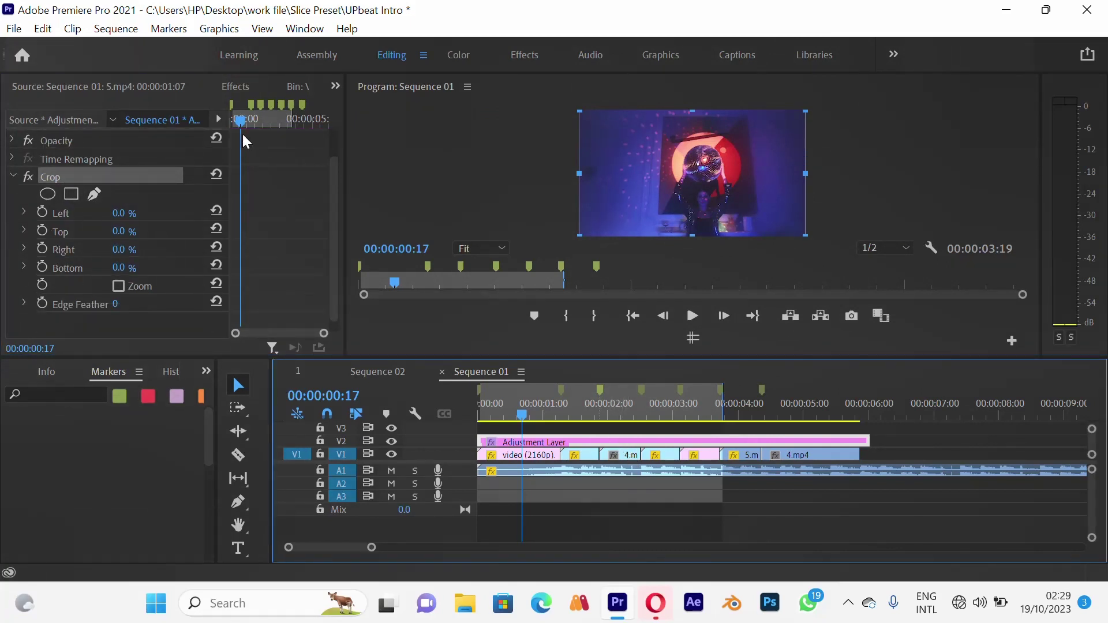
drag(241, 120, 217, 127)
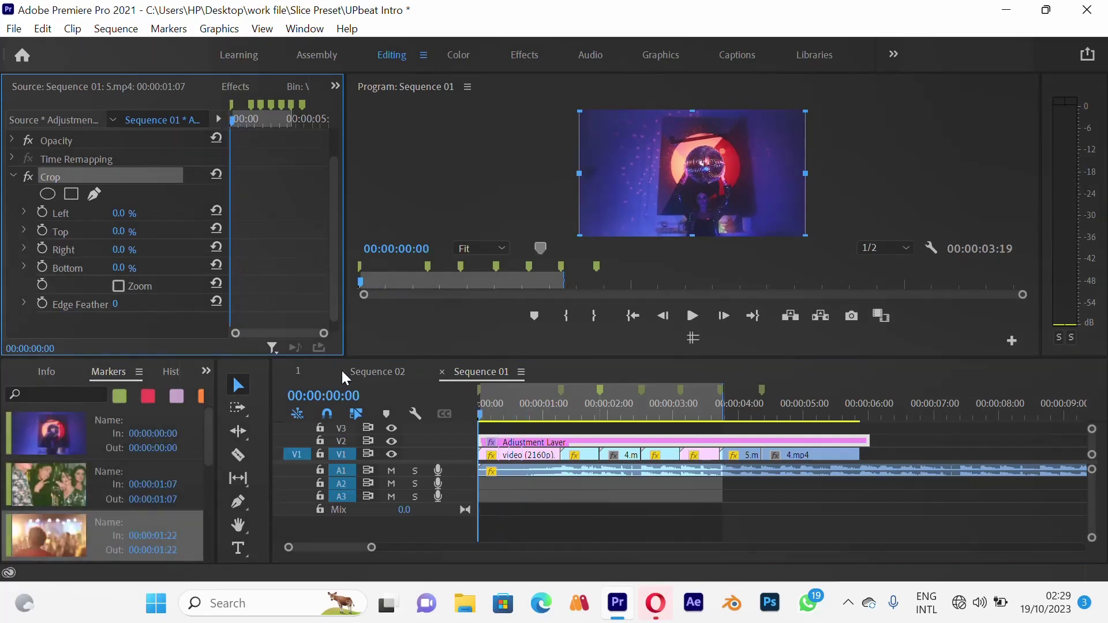
click(42, 230)
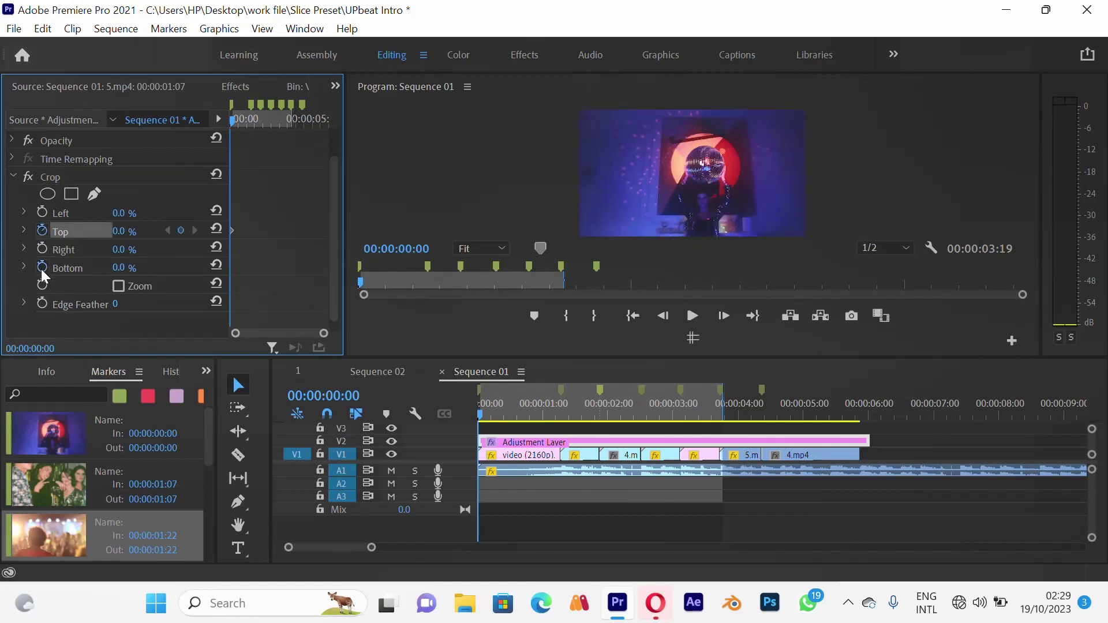
click(41, 266)
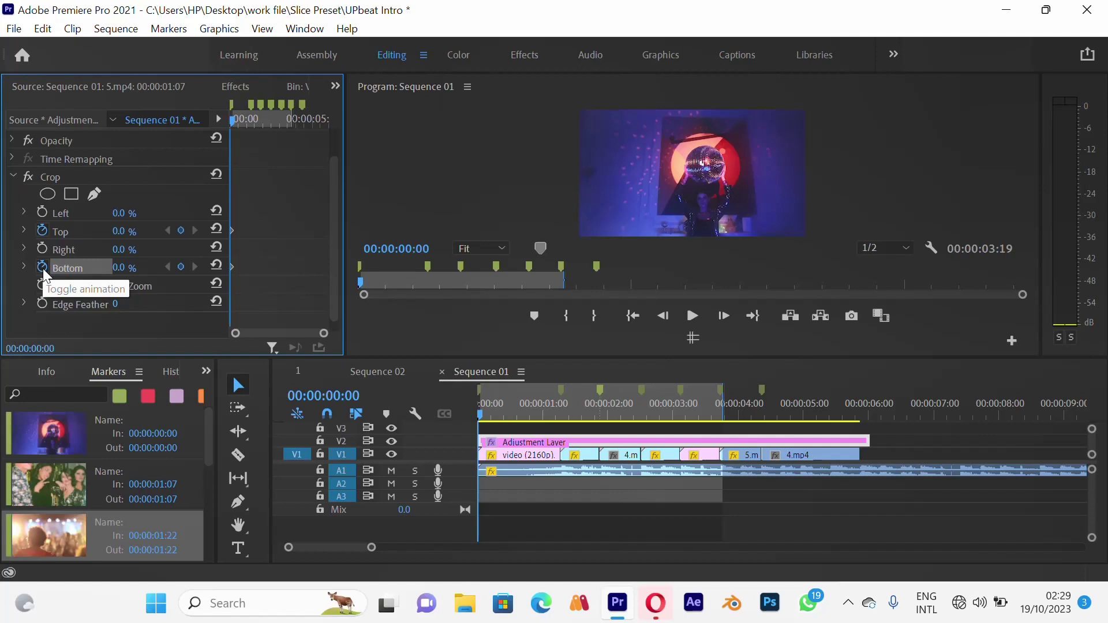
- Set the Crop Top and Bottom values to 50% at the start of the adjustment layer
drag(124, 239, 99, 289)
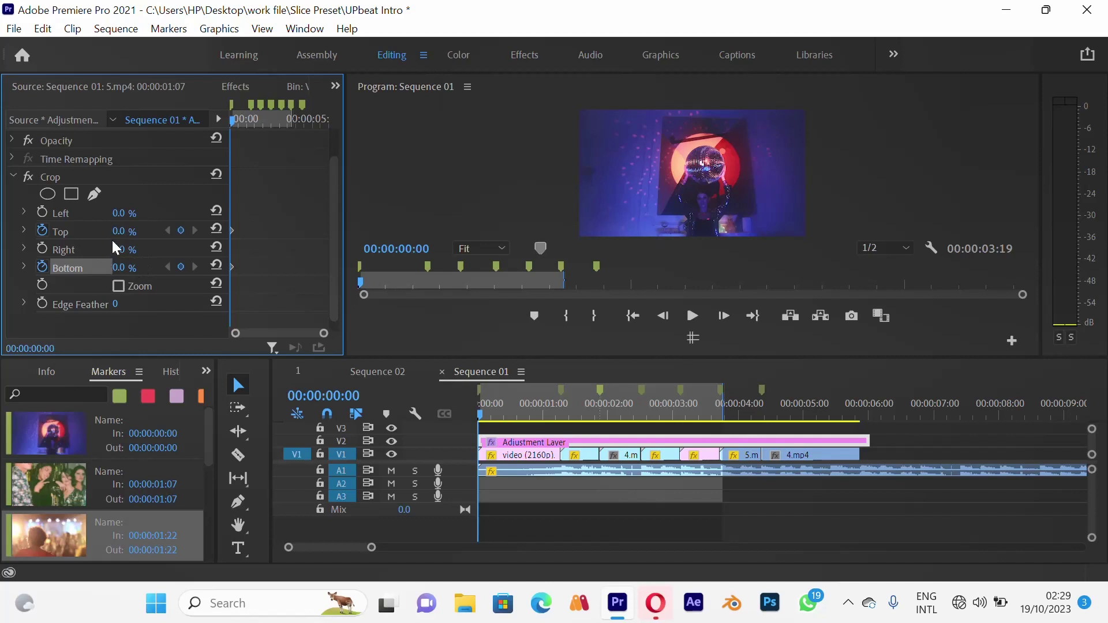
click(137, 231)
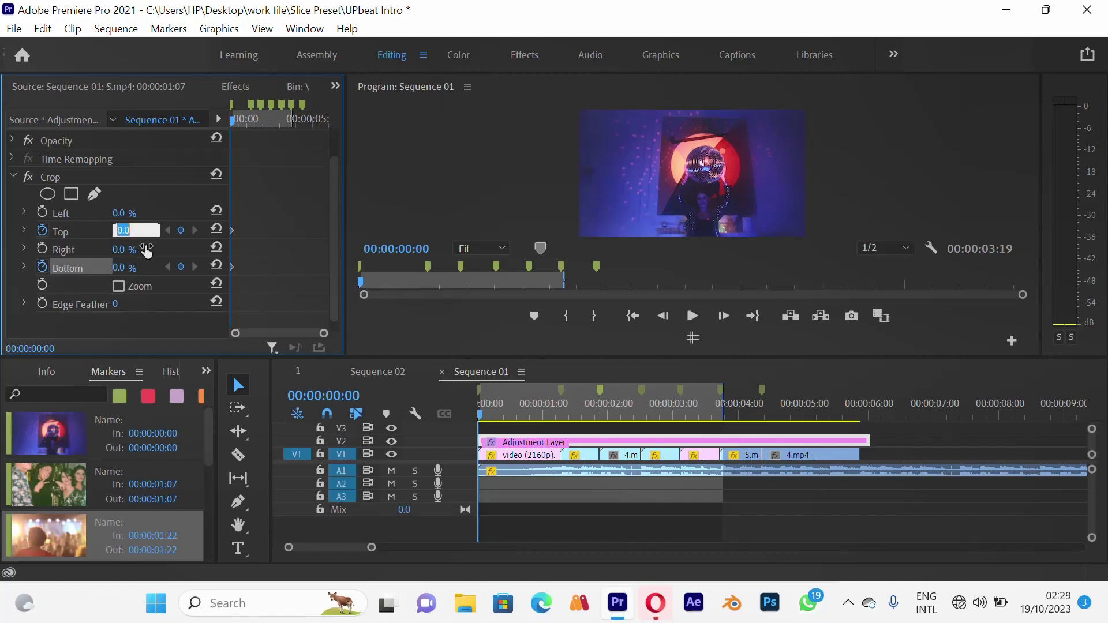
text(50)
key(Return)
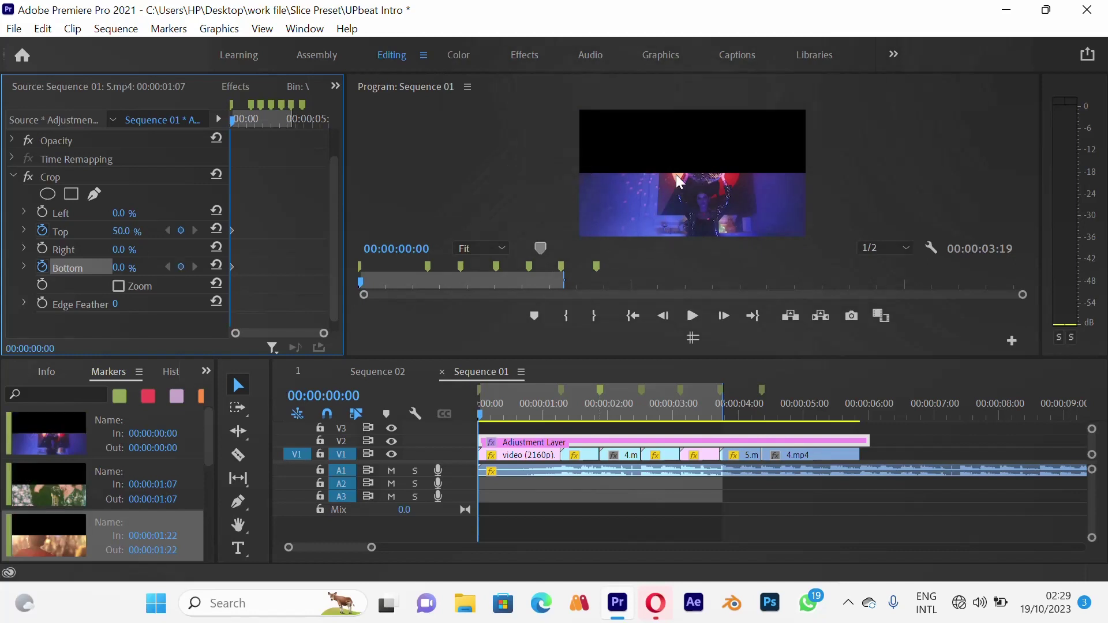
click(121, 267)
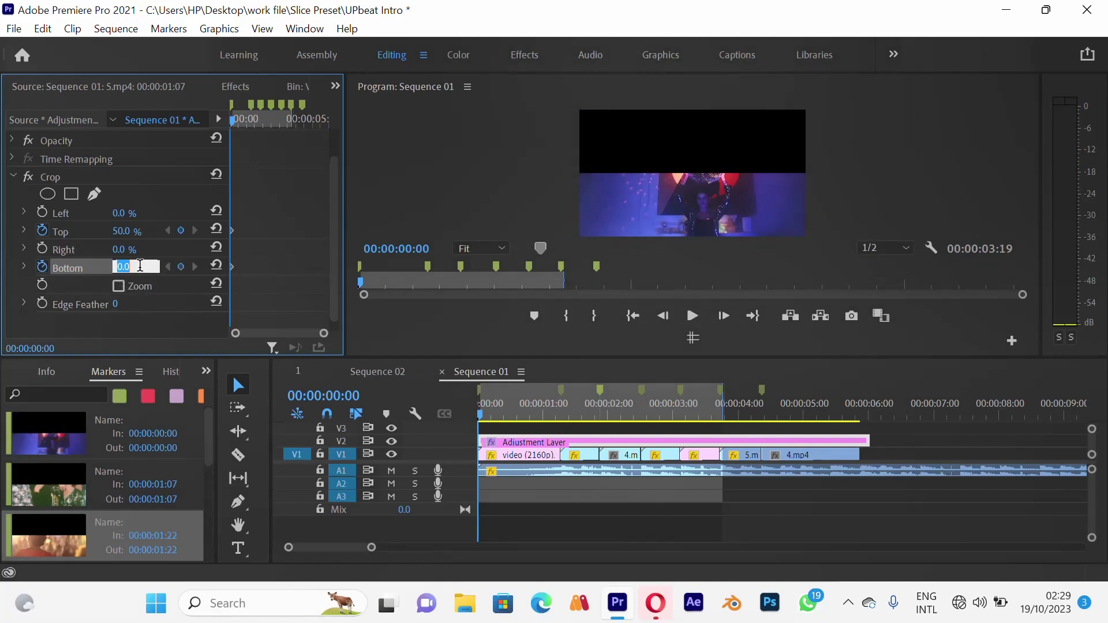
text(50)
key(Return)
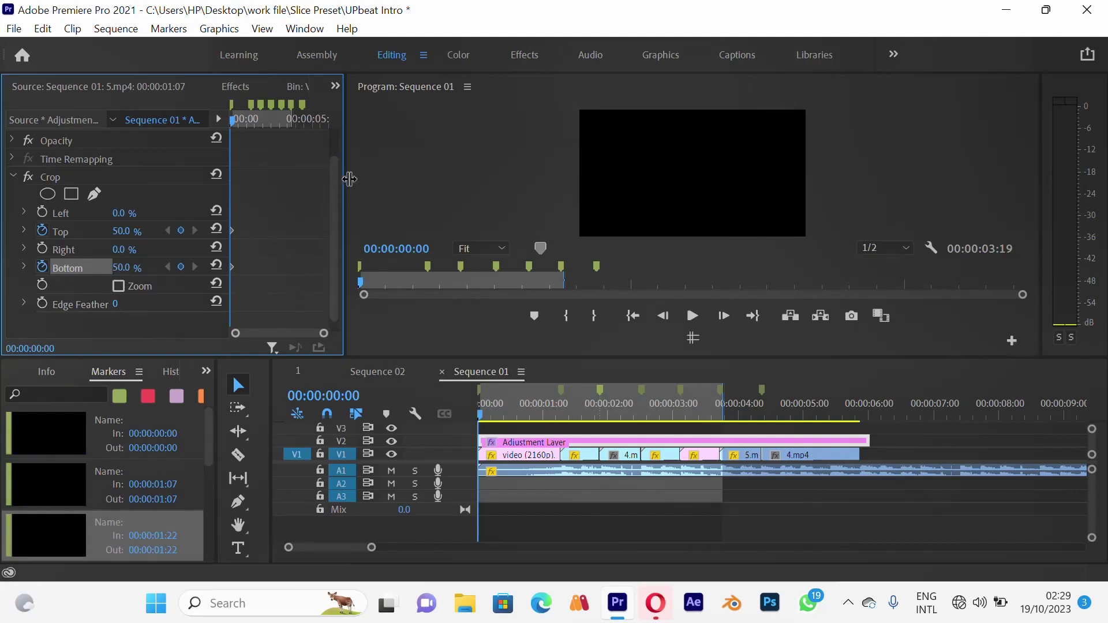
- Add Crop keyframes at 00:00:00:20 by resetting Top and Bottom to 0%
drag(345, 179, 502, 191)
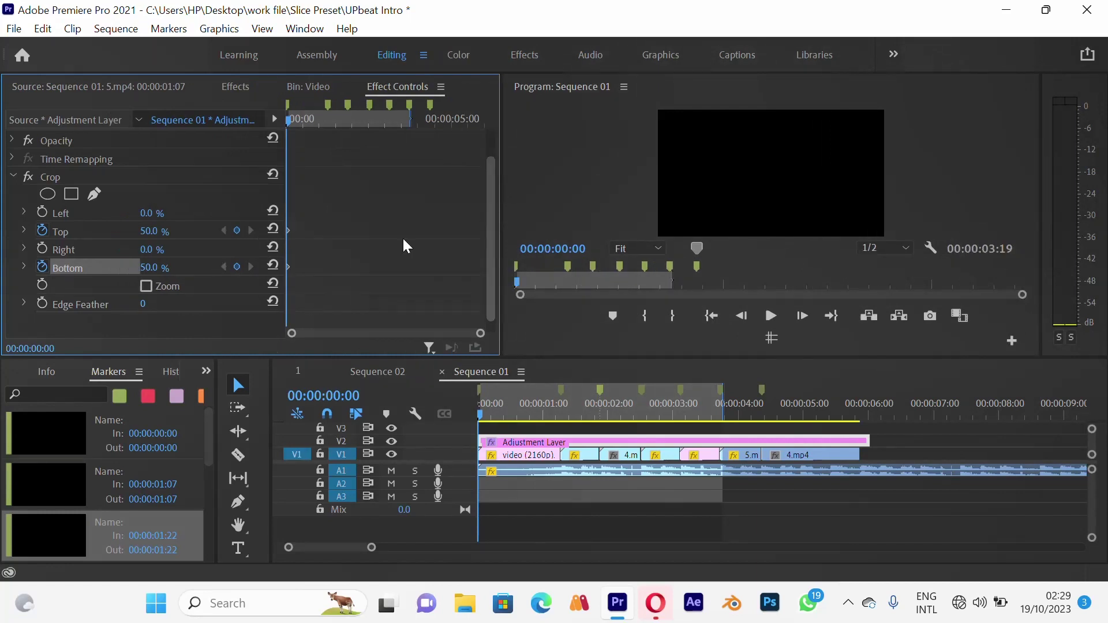
mouse_move(311, 123)
mouse_down()
mouse_move(324, 122)
mouse_move(316, 128)
mouse_up()
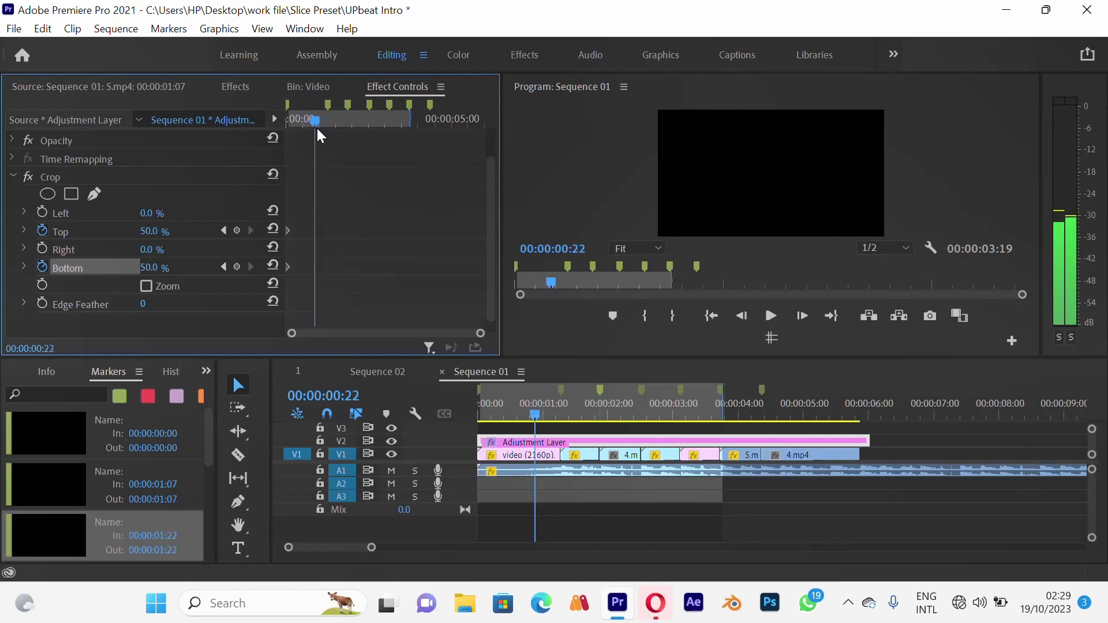
click(524, 415)
click(524, 417)
drag(524, 417, 528, 416)
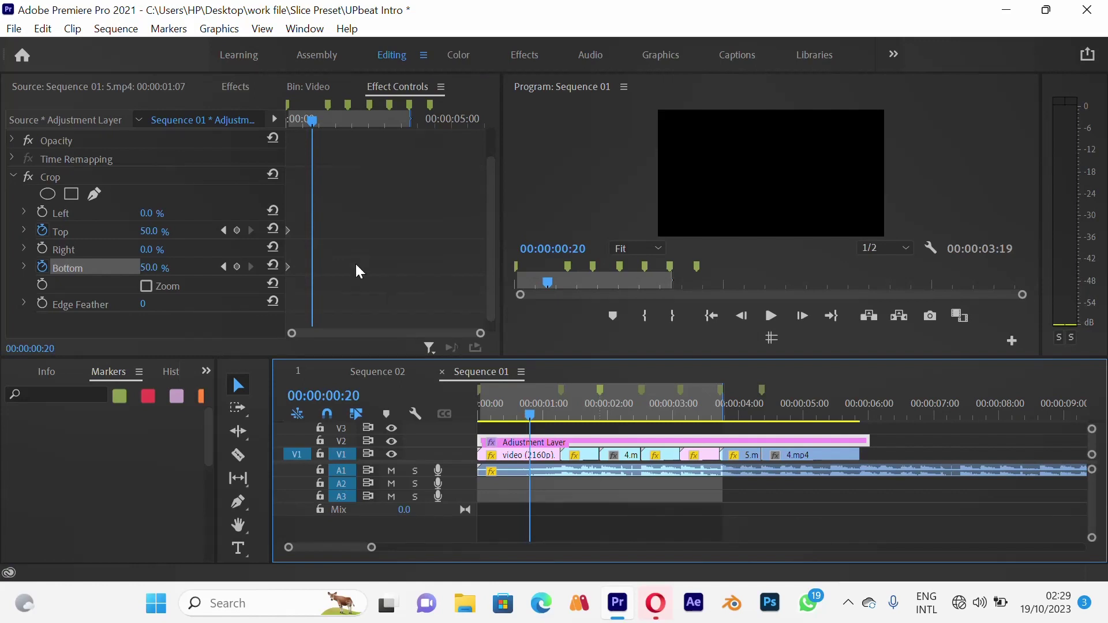
click(268, 229)
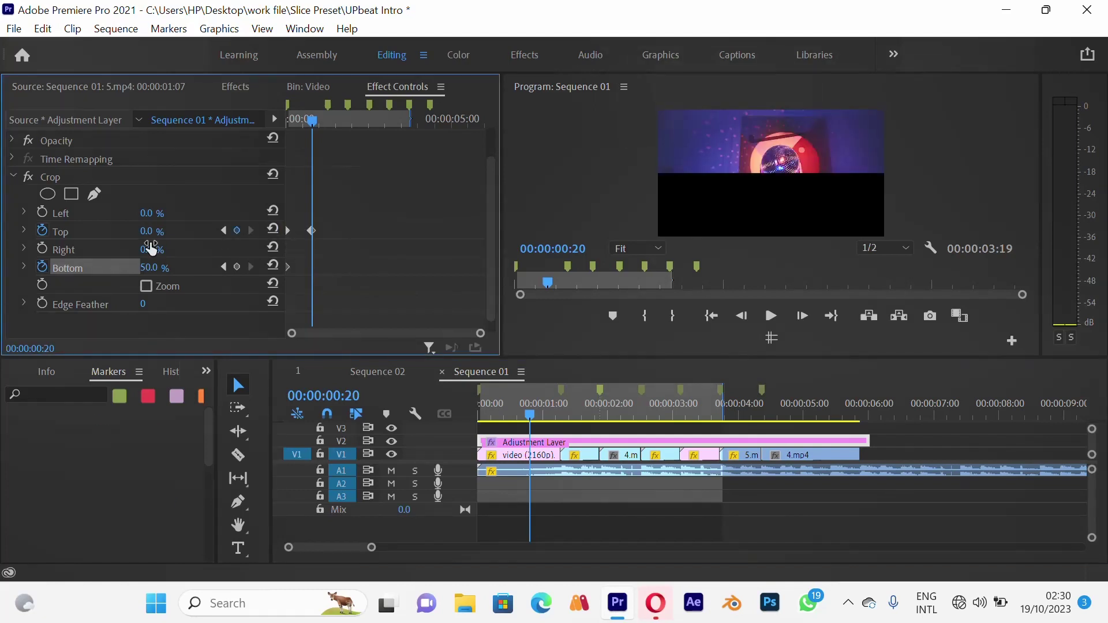
click(271, 269)
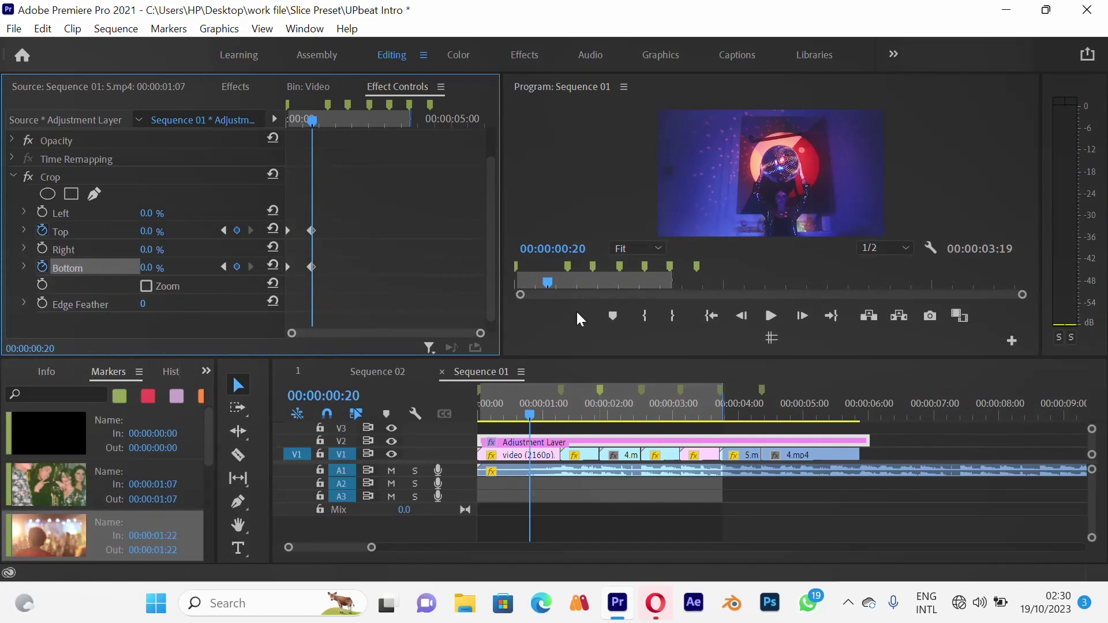
- Select all four Top and Bottom crop keyframes and change their interpolation to Bezier
mouse_move(530, 407)
mouse_down()
mouse_move(475, 430)
mouse_move(522, 416)
mouse_up()
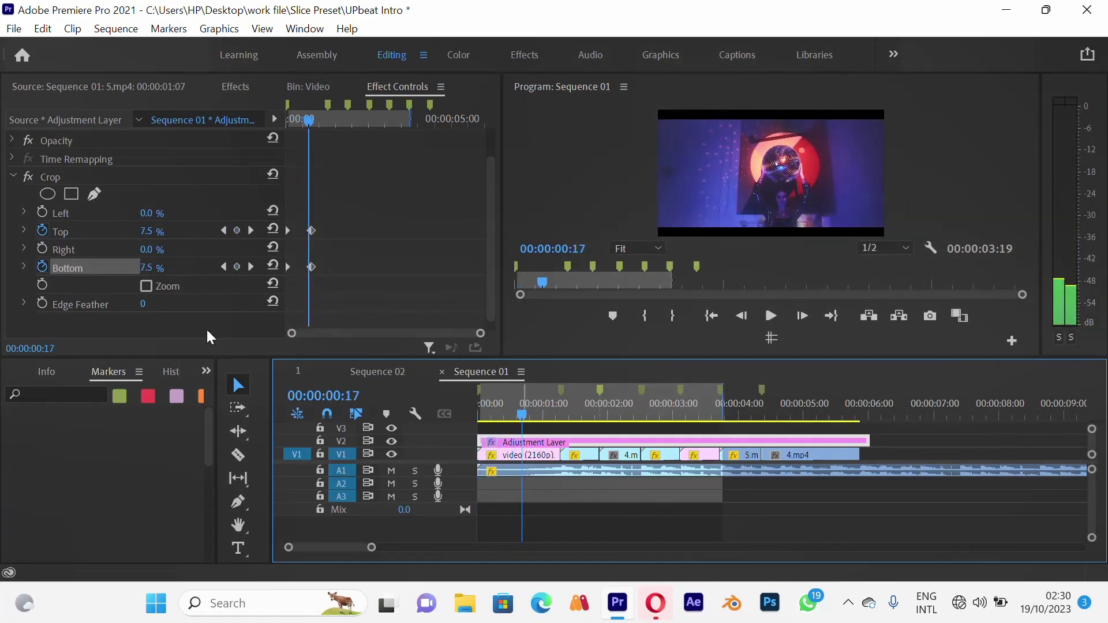
click(251, 233)
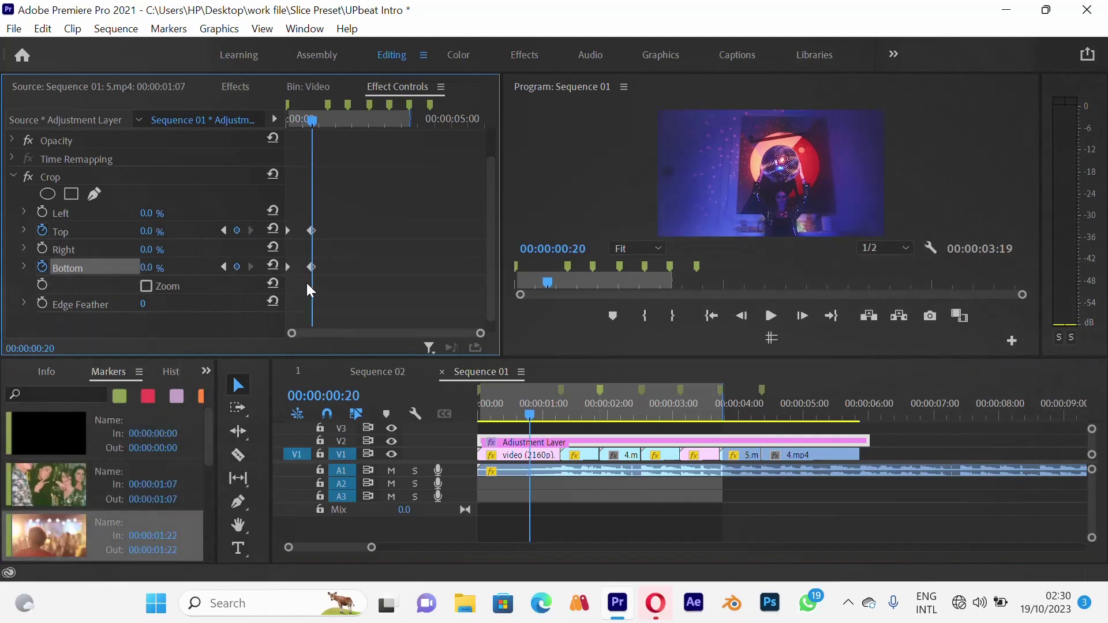
key(equal)
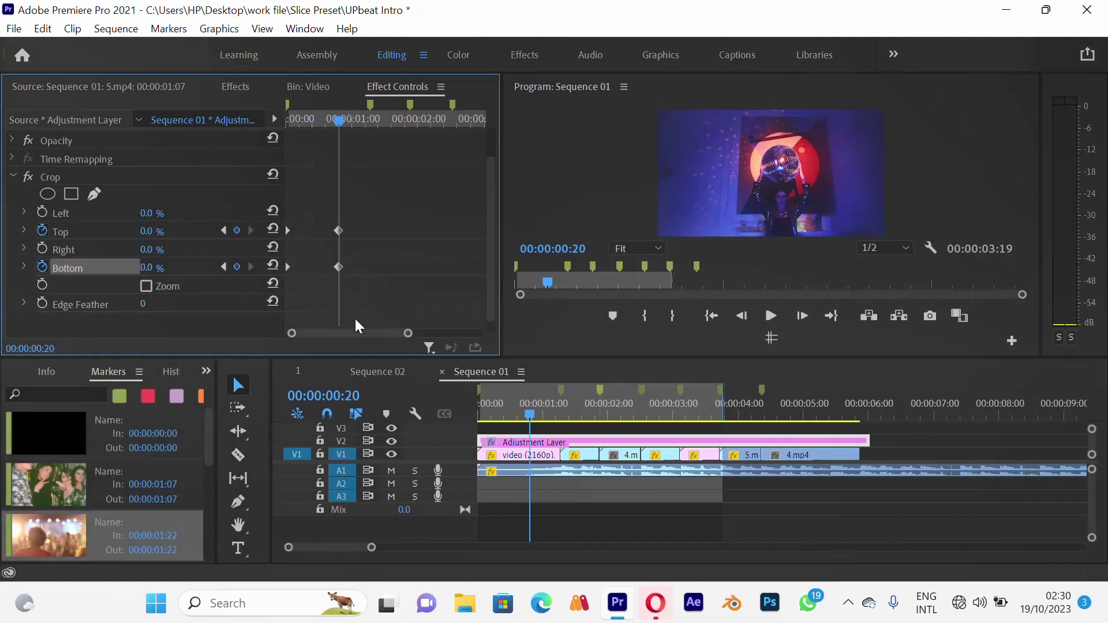
drag(373, 302, 272, 231)
right_click(336, 230)
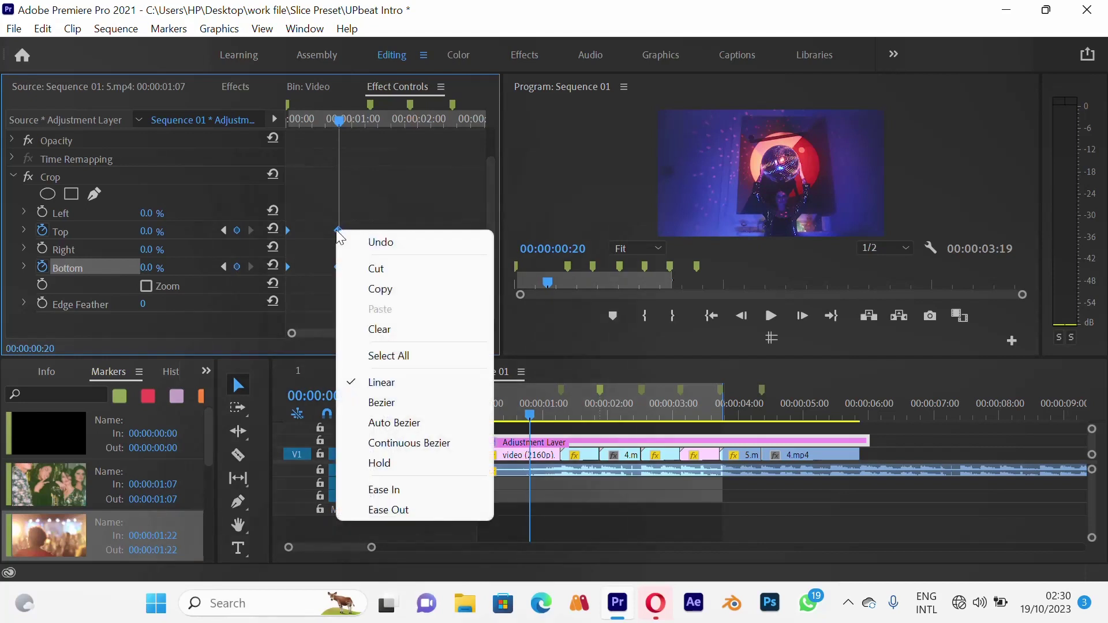
click(394, 406)
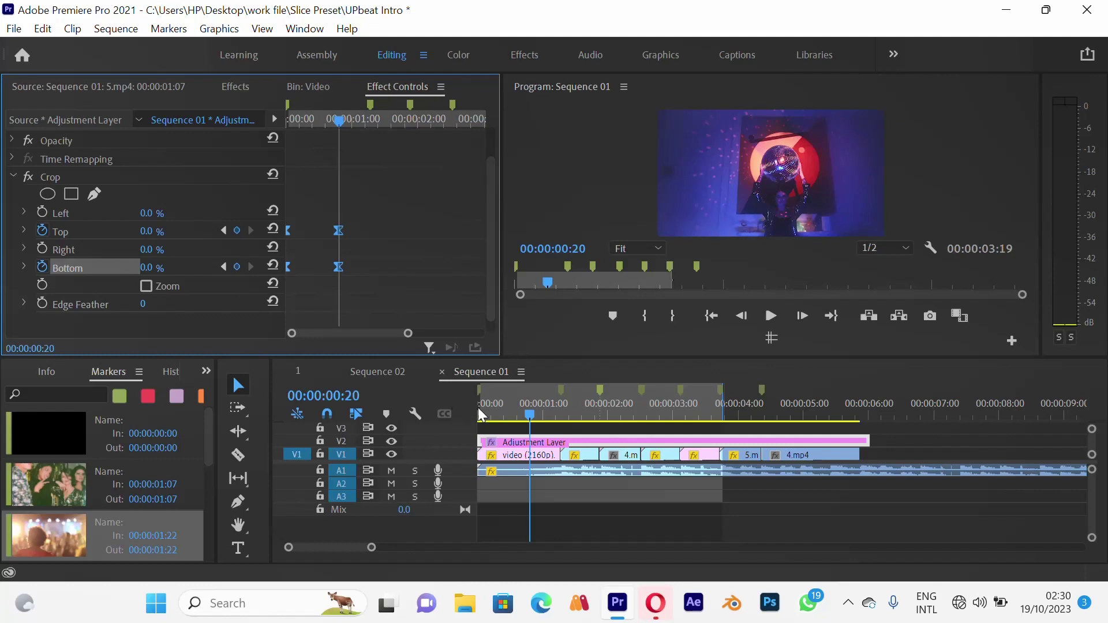
- Play back the crop opening from the start of the sequence
click(507, 416)
key(space)
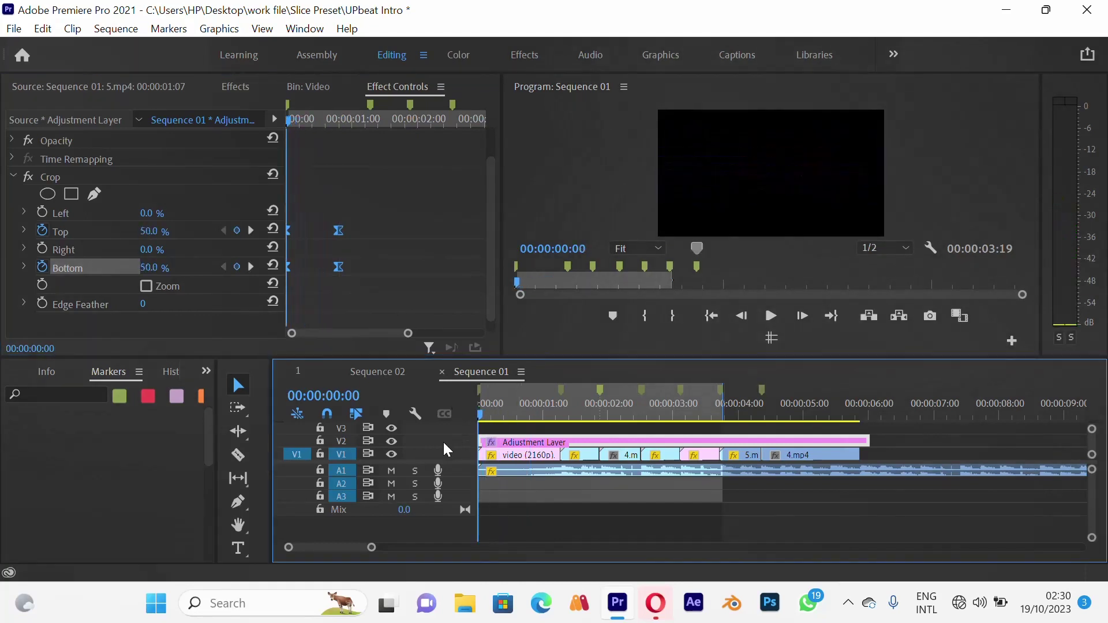
key(space)
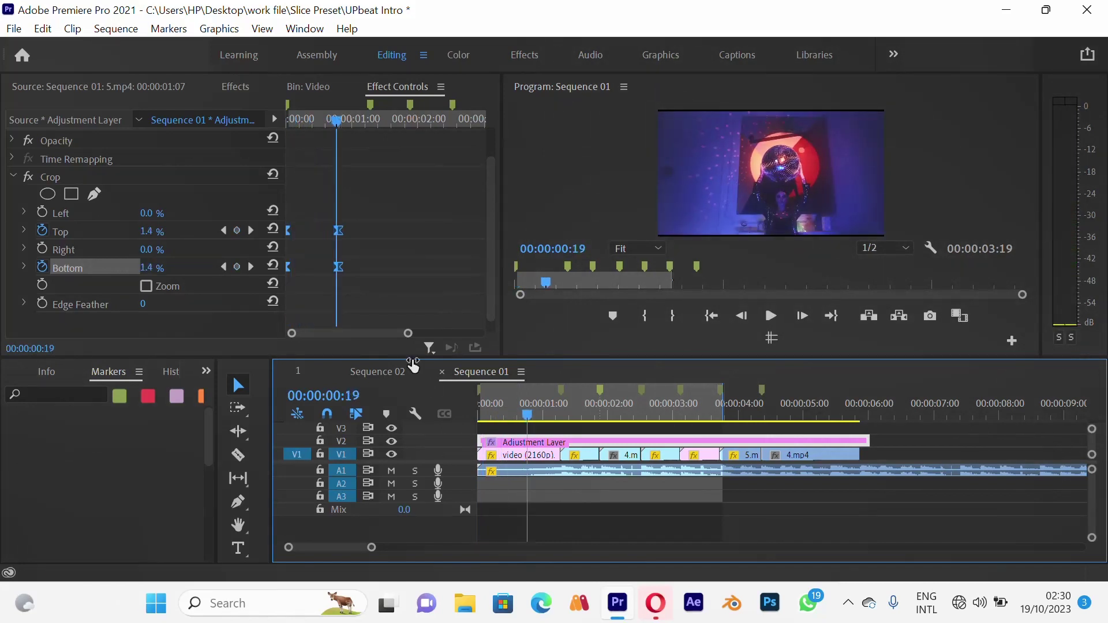
- Show the Crop Top velocity graph and lengthen the first keyframe's outgoing handle for a slow start and faster finish
click(250, 230)
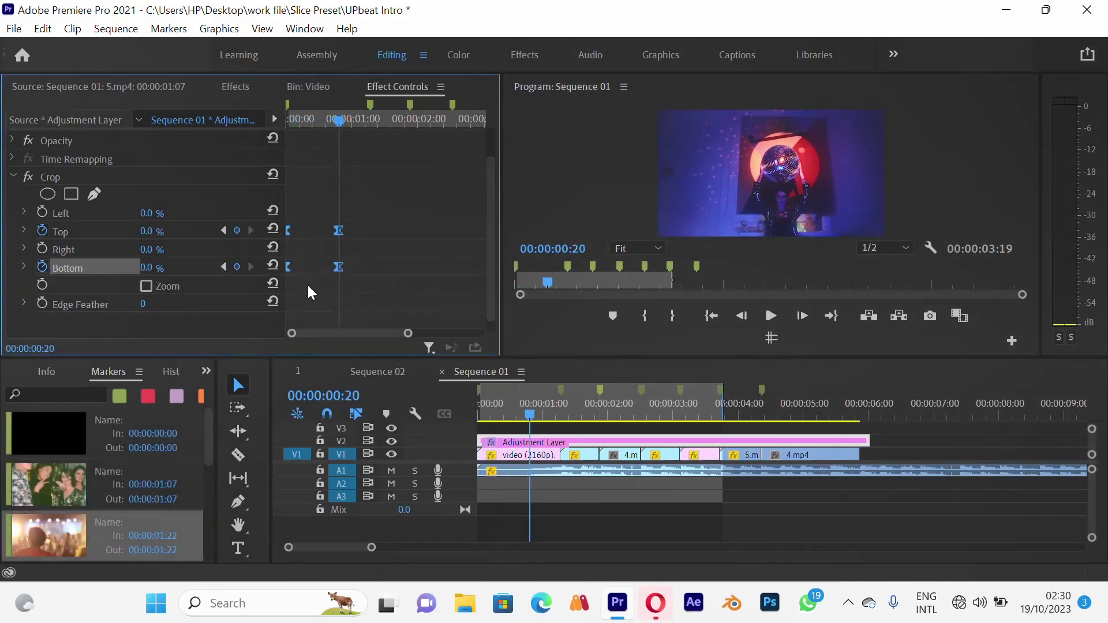
click(24, 230)
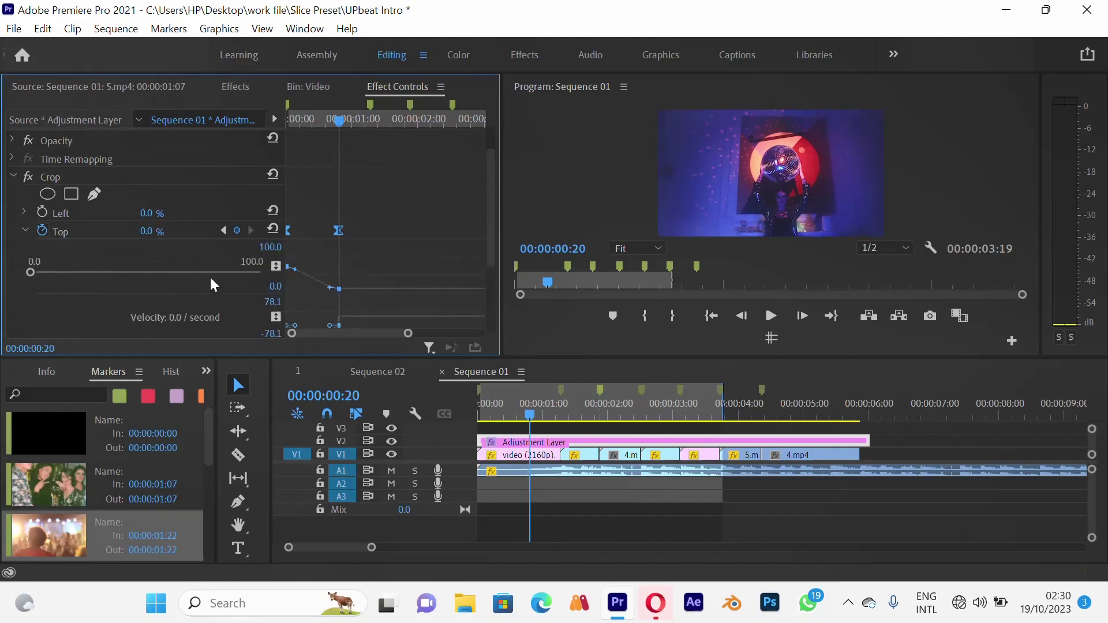
scroll(377, 303, down, 1)
scroll(378, 303, up, 1)
scroll(366, 301, down, 1)
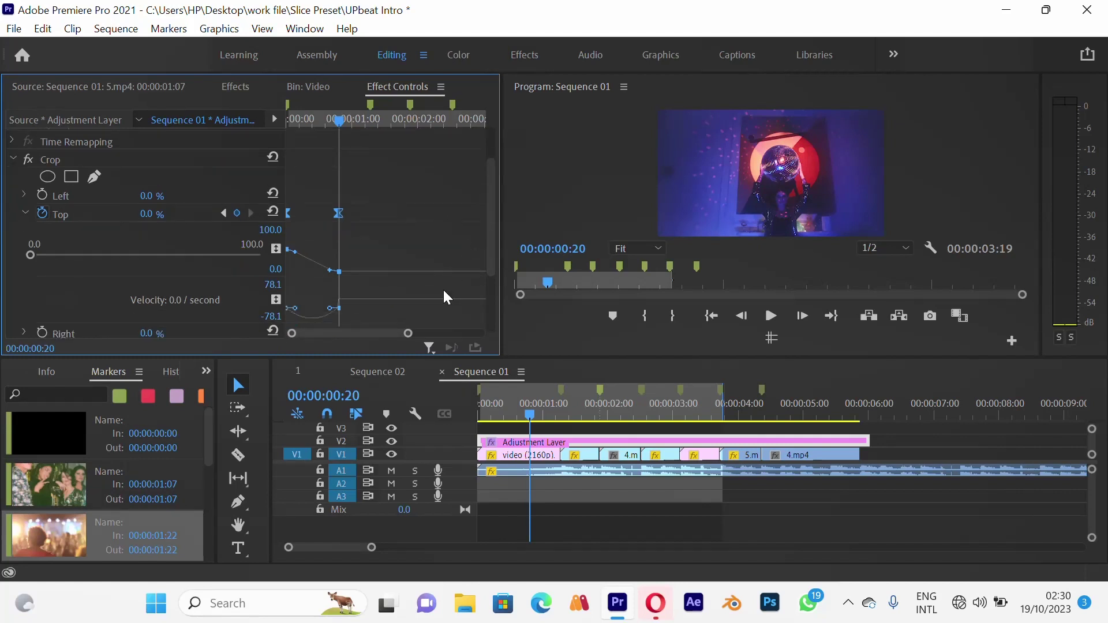
key(equal)
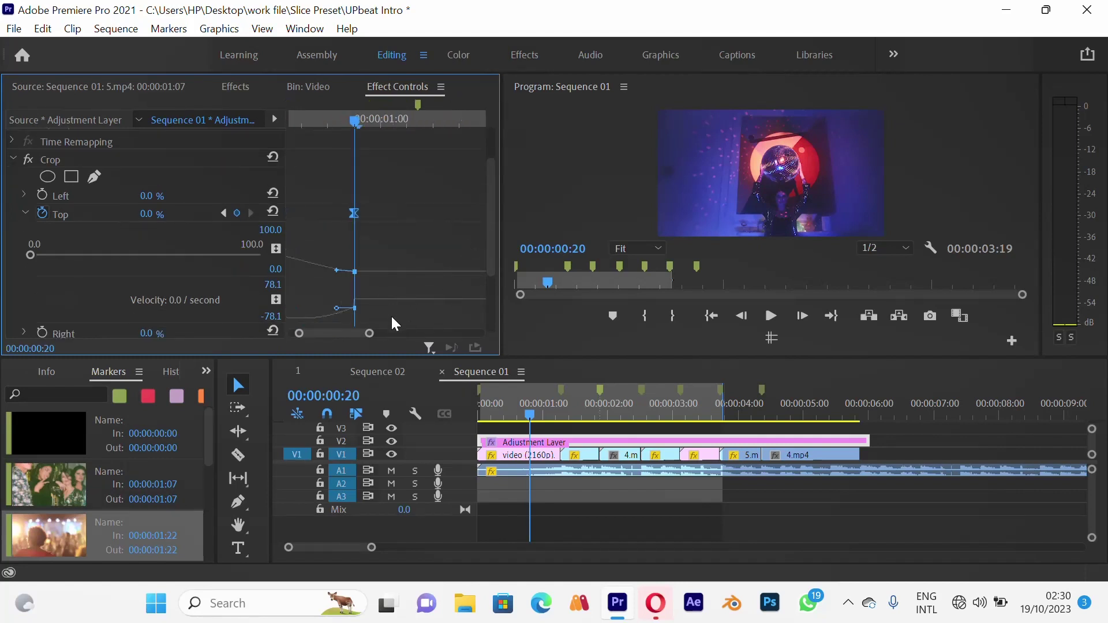
drag(359, 334, 337, 334)
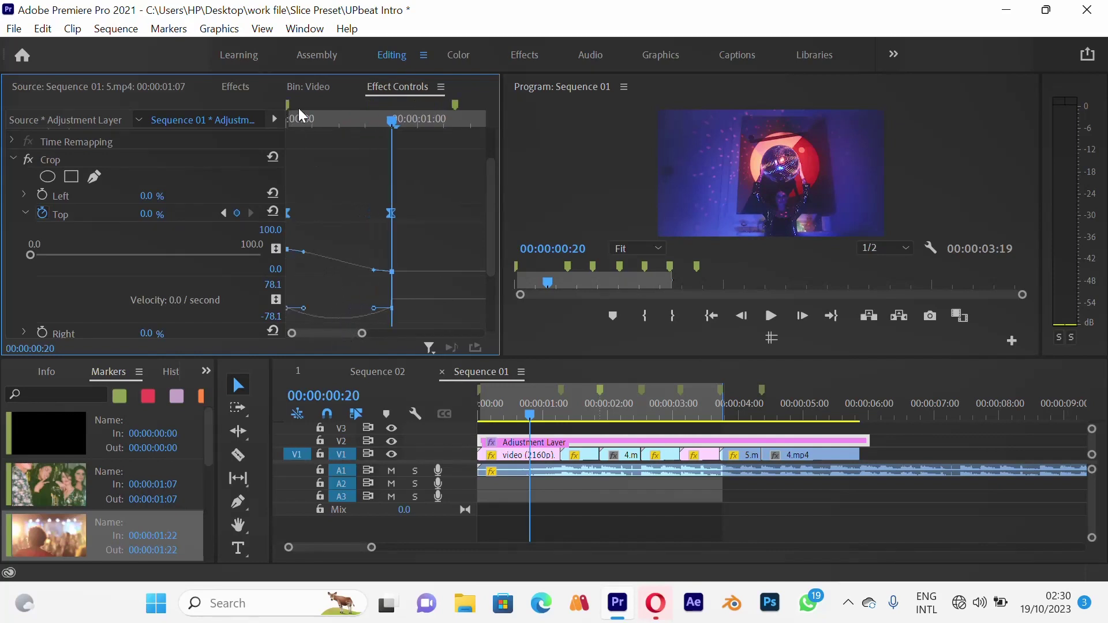
mouse_move(299, 109)
mouse_down()
mouse_move(288, 107)
mouse_move(342, 97)
mouse_move(285, 123)
mouse_move(336, 107)
mouse_move(302, 116)
mouse_up()
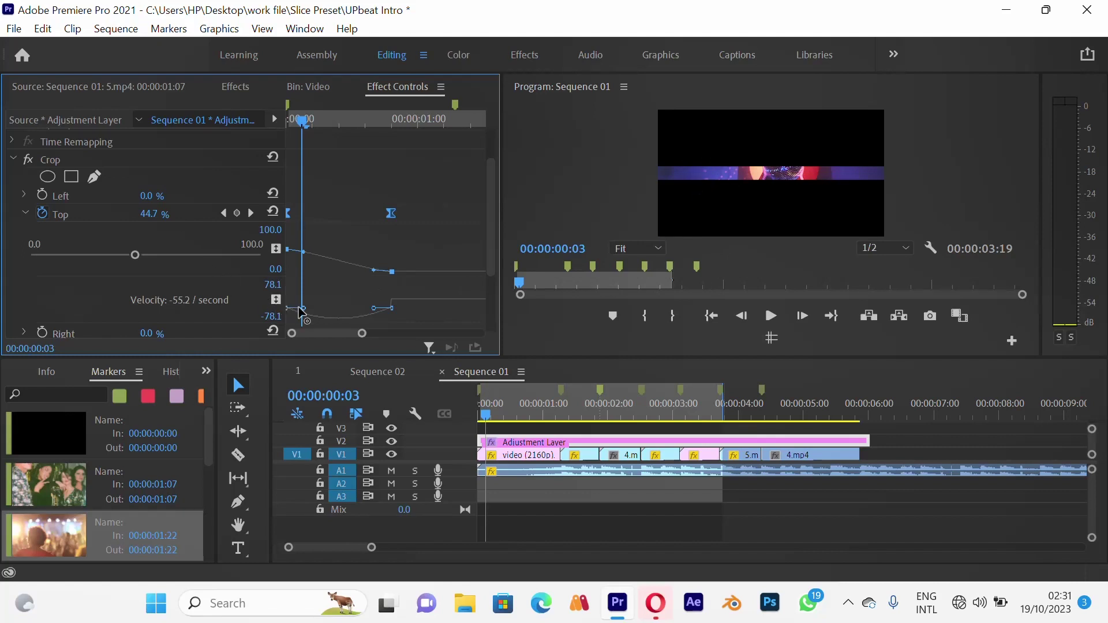
drag(302, 310, 339, 306)
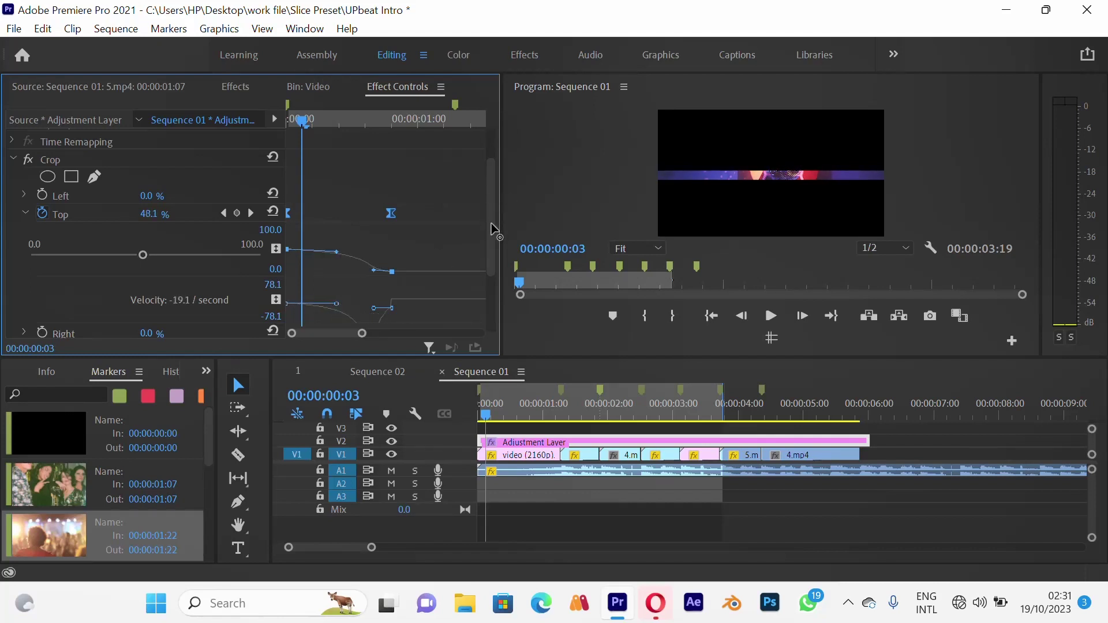
- Preview the reshaped Top crop animation from the beginning and return the playhead to 00:00:00:00
scroll(491, 223, down, 2)
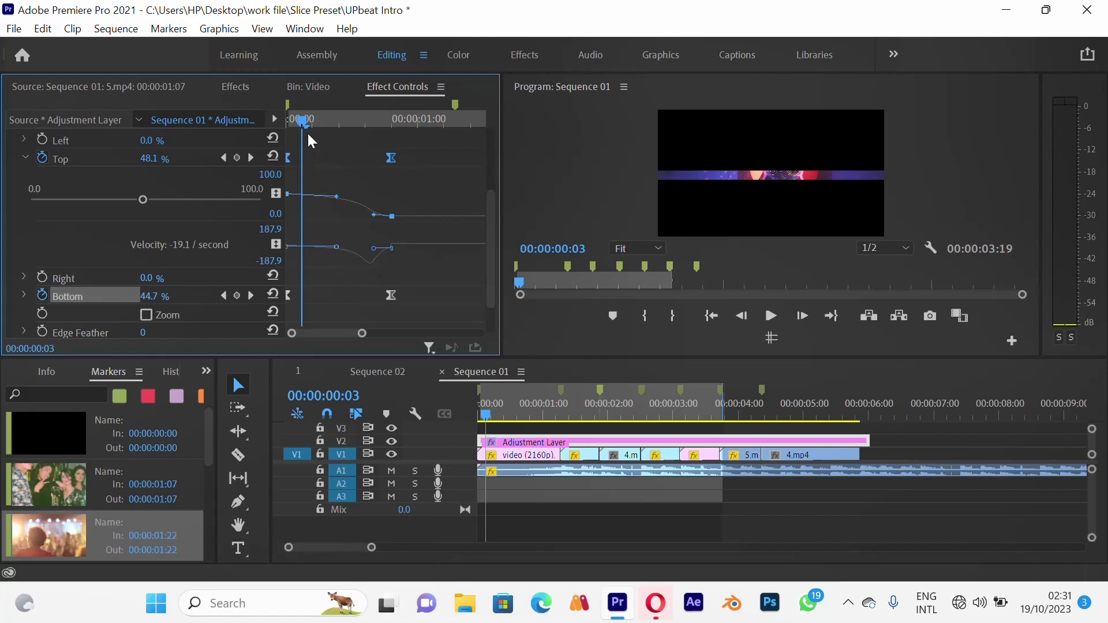
drag(303, 123, 253, 182)
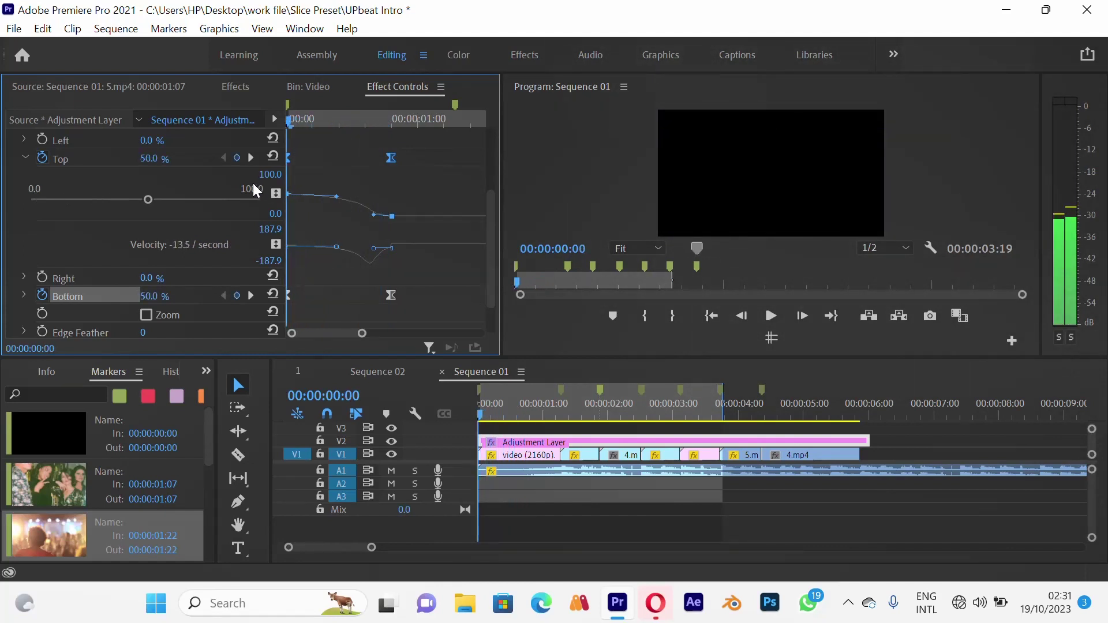
key(space)
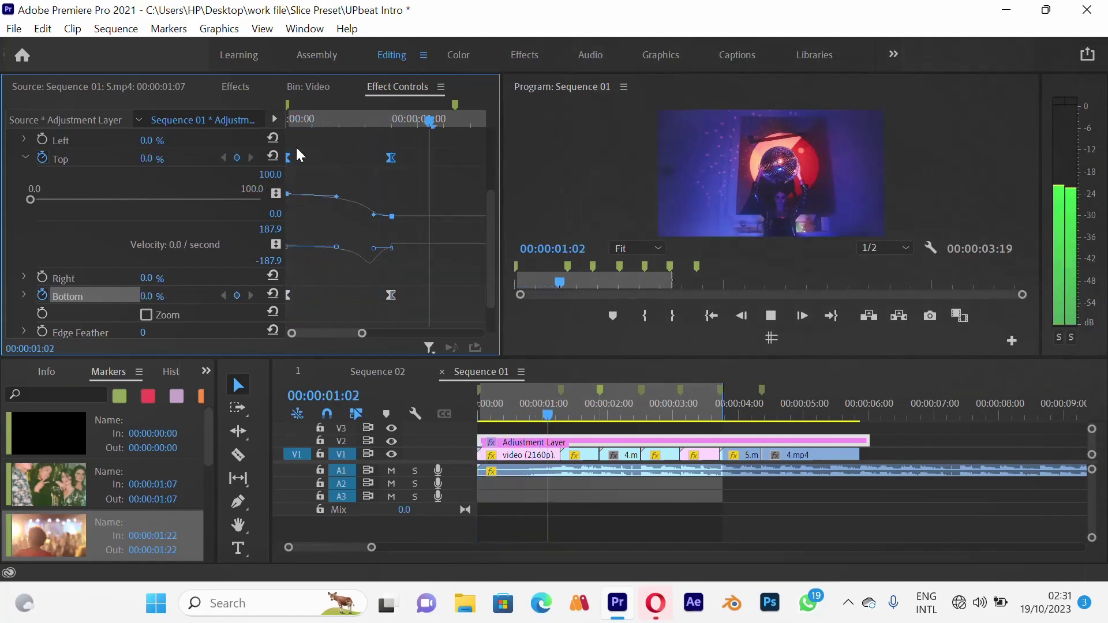
key(space)
drag(319, 115, 288, 168)
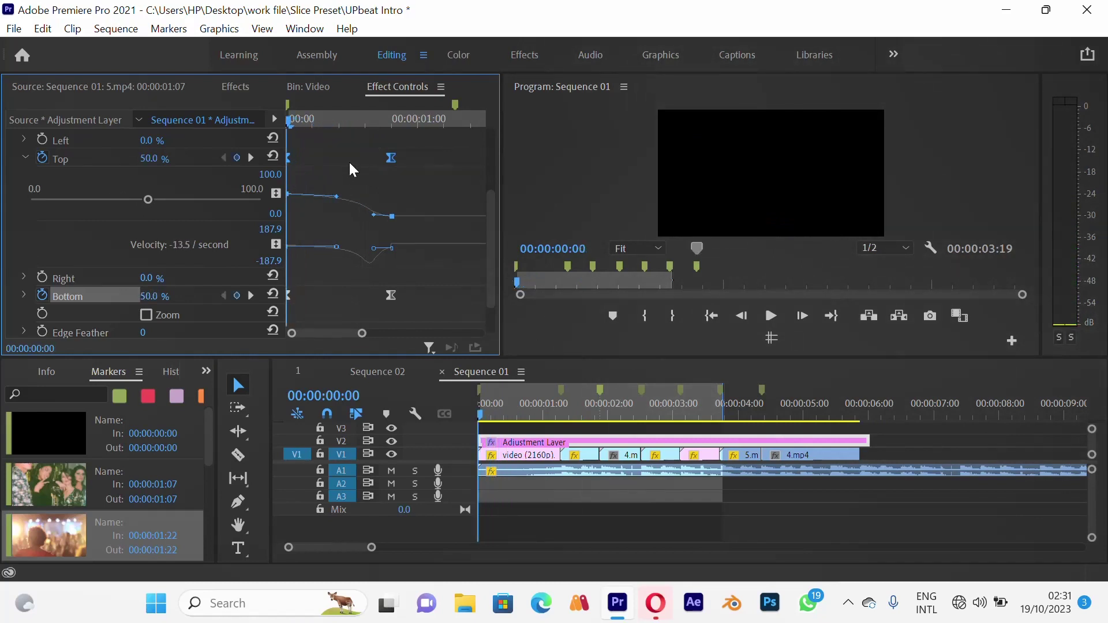
- Show the velocity graph of the Crop effect's Bottom property
scroll(360, 161, down, 1)
scroll(360, 162, down, 2)
drag(427, 269, 283, 246)
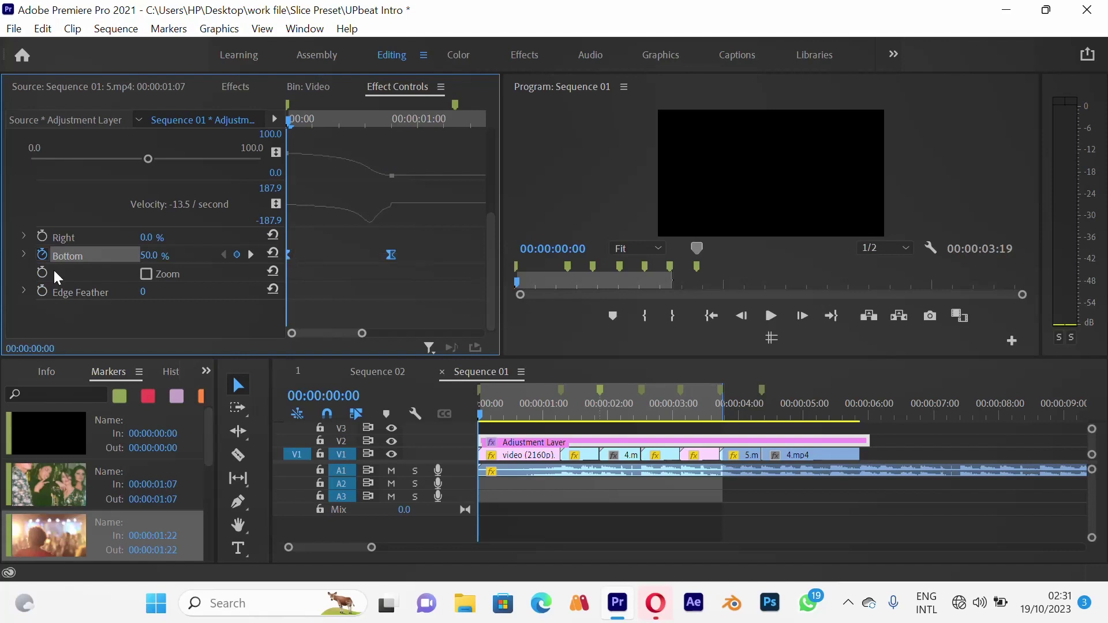
click(23, 256)
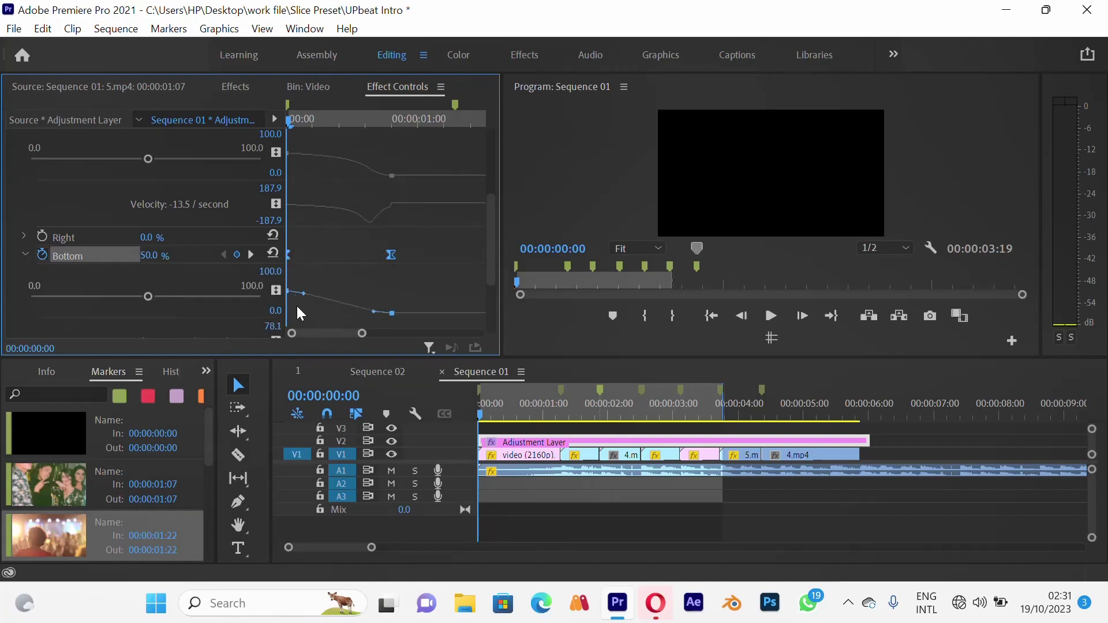
scroll(308, 298, down, 5)
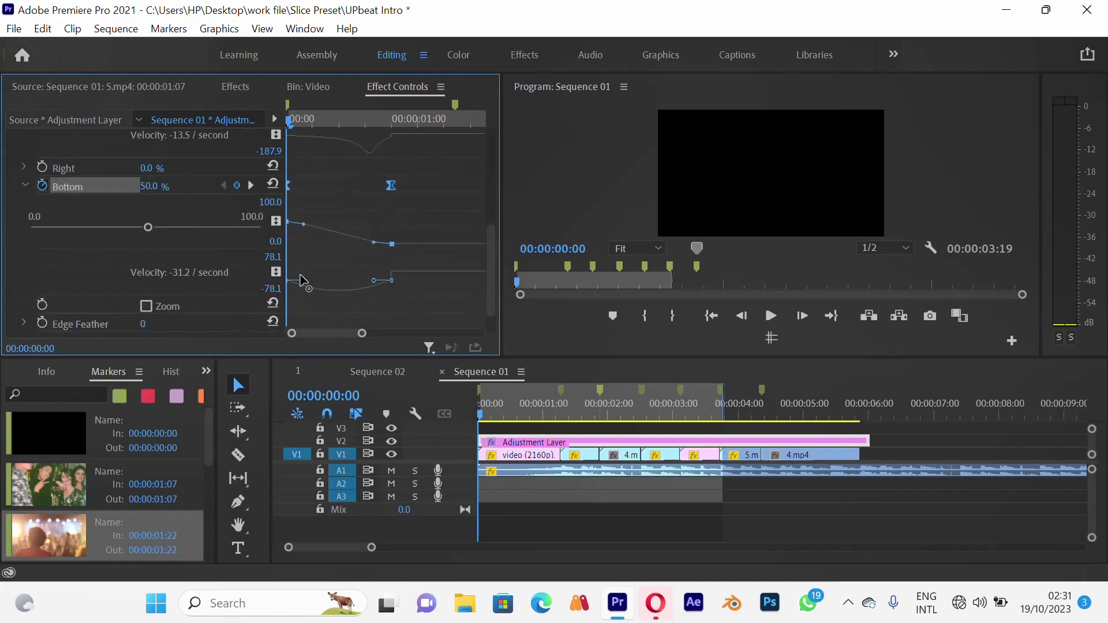
- Try a longer outgoing handle on Bottom's first keyframe, and undo back to linear crop keyframes
drag(300, 282, 323, 275)
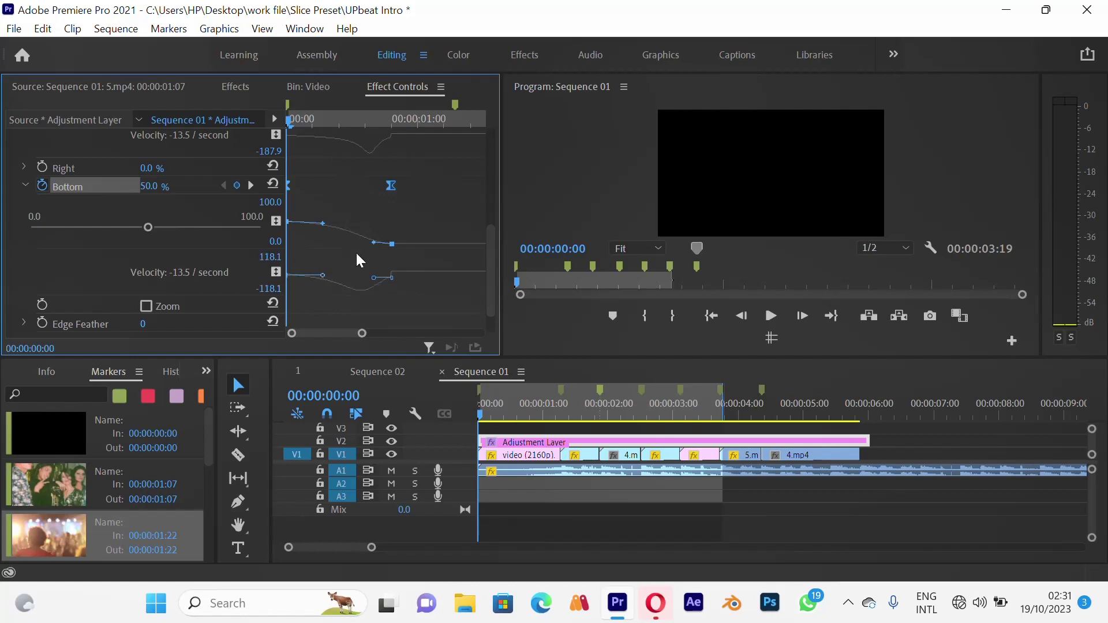
key(ctrl+z)
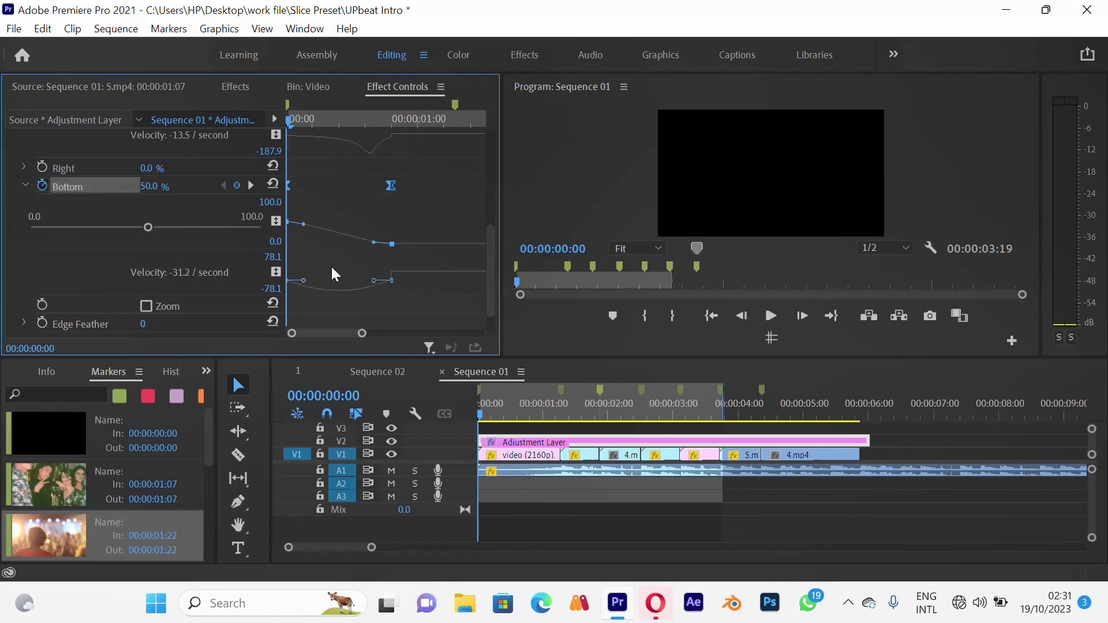
key(ctrl+z)
key(ctrl+z)
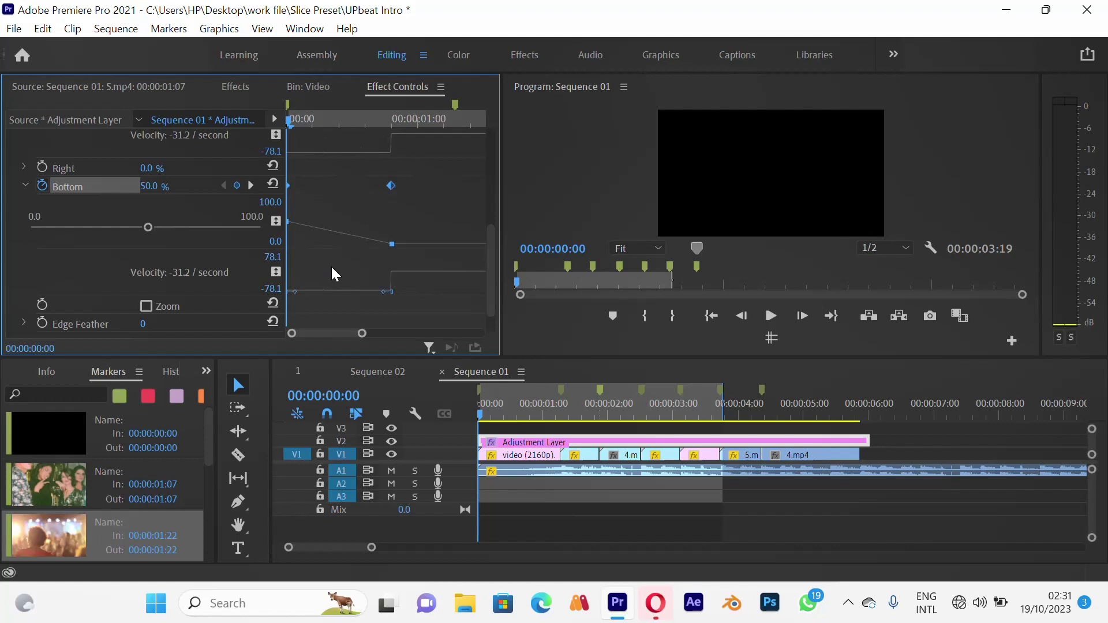
scroll(333, 270, up, 3)
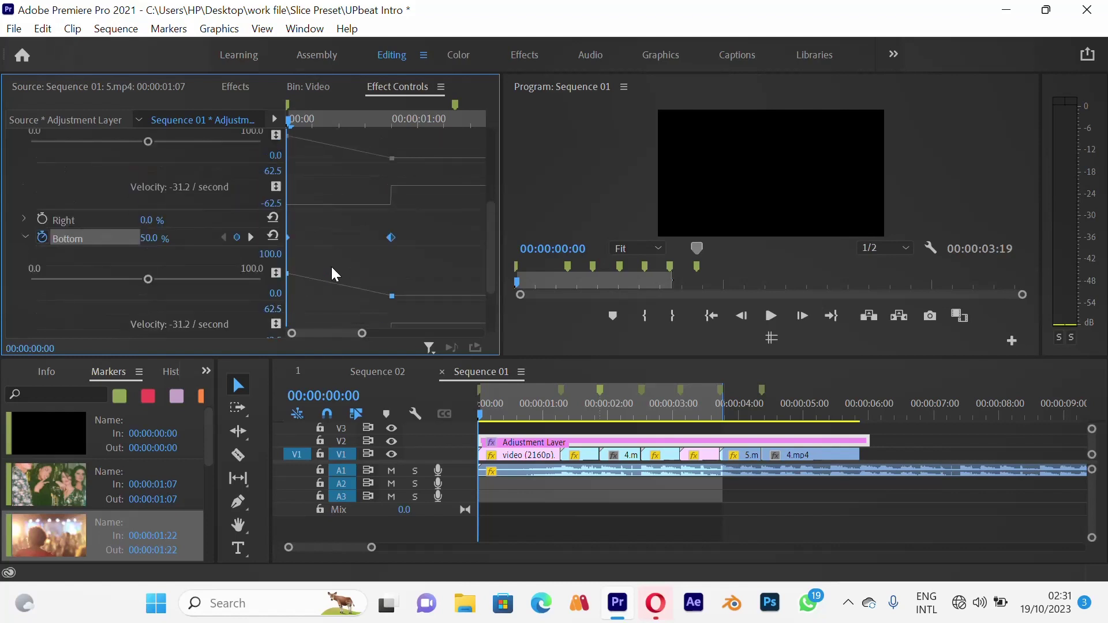
- Restore the Bezier interpolation on the crop keyframes and lengthen the outgoing velocity handle of Bottom's first keyframe for a slow start
key(ctrl+shift+z)
key(ctrl+shift+z)
scroll(333, 273, down, 4)
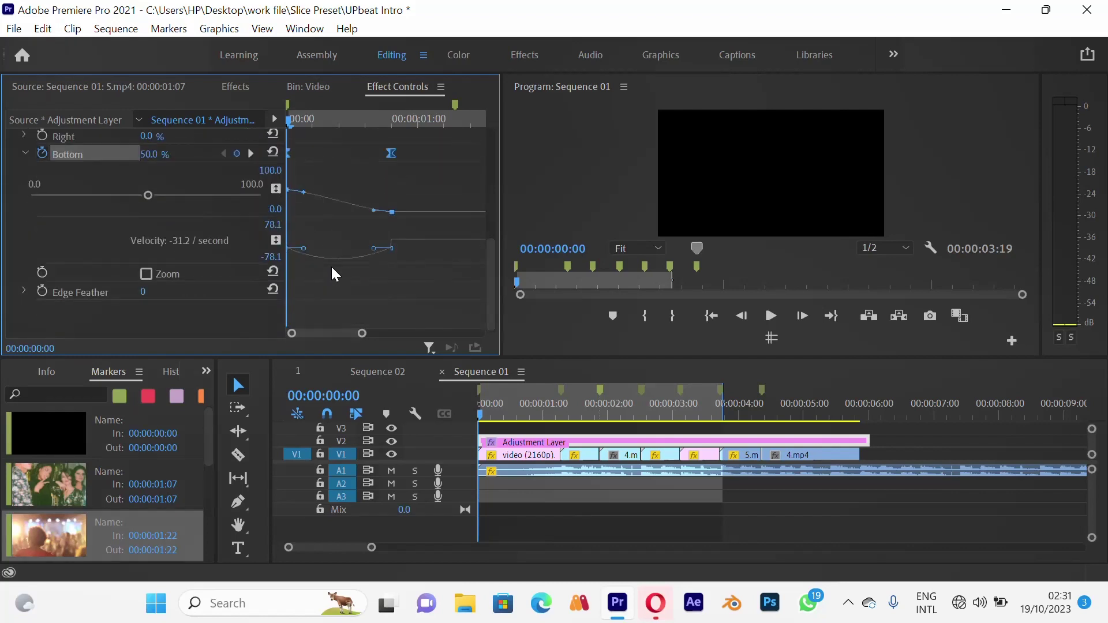
drag(306, 253, 354, 263)
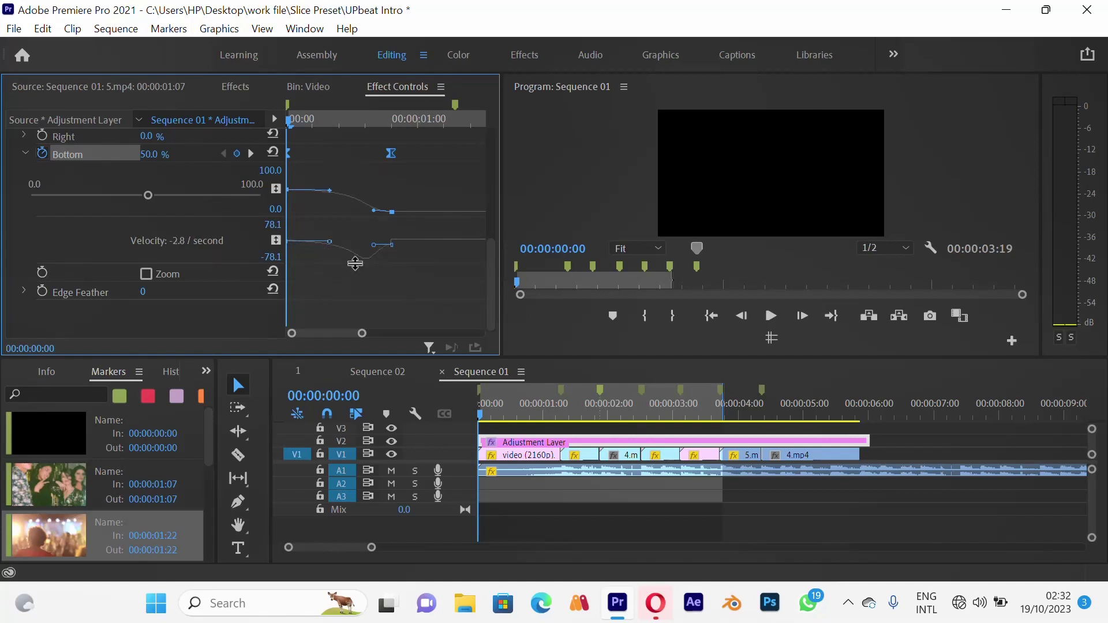
- Move the ending Top and Bottom crop keyframes later together to slow the opening, and collapse both properties
scroll(354, 263, up, 3)
scroll(355, 263, up, 3)
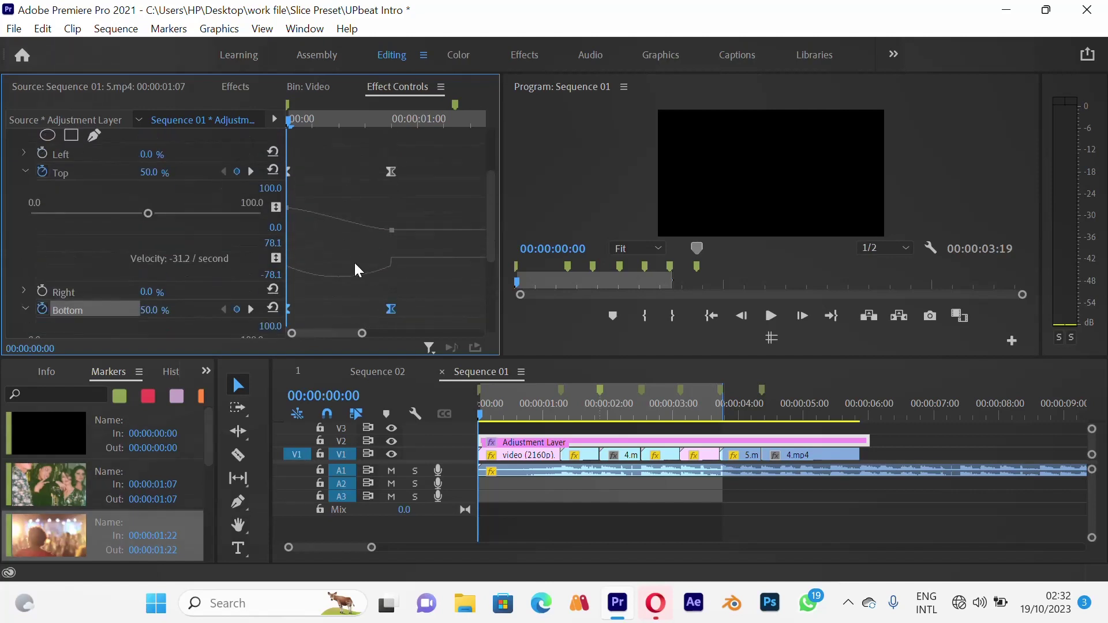
drag(363, 147, 488, 196)
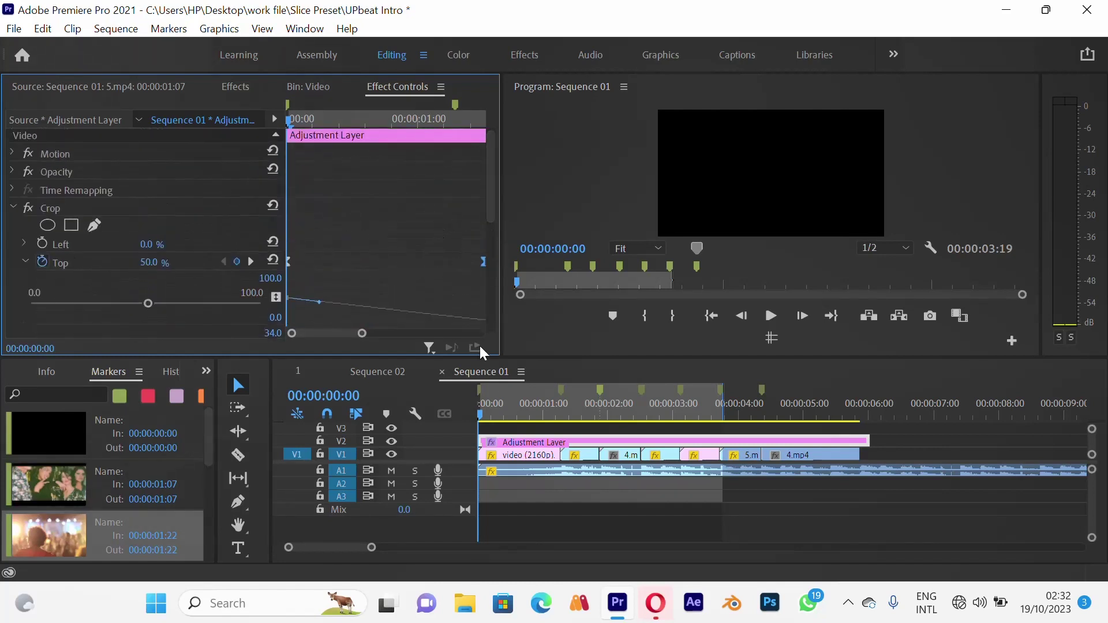
scroll(425, 199, down, 4)
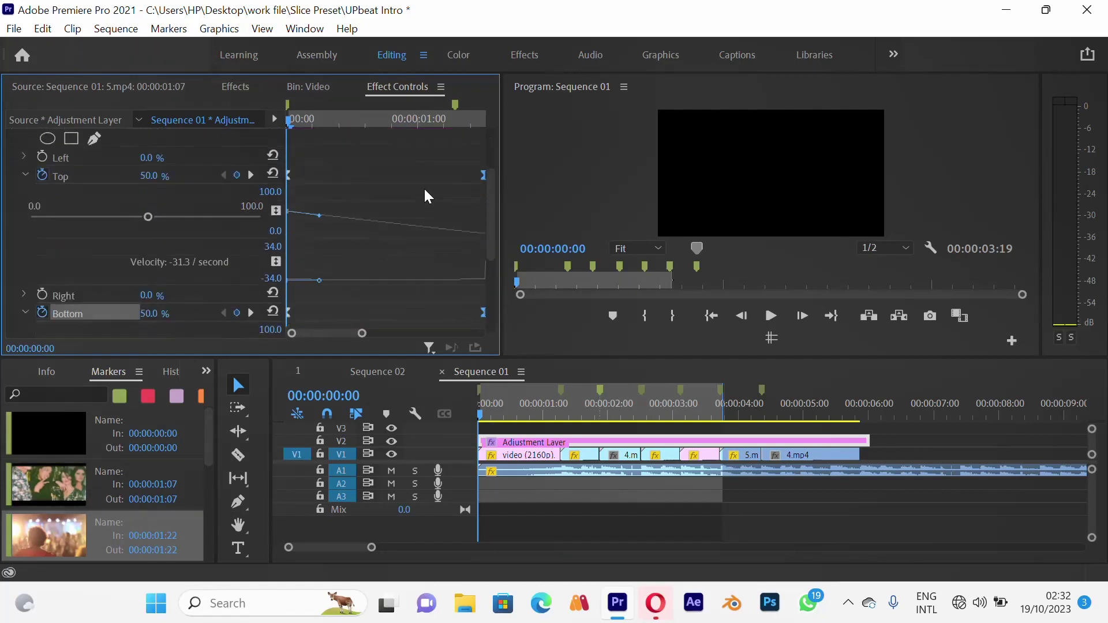
scroll(425, 191, down, 2)
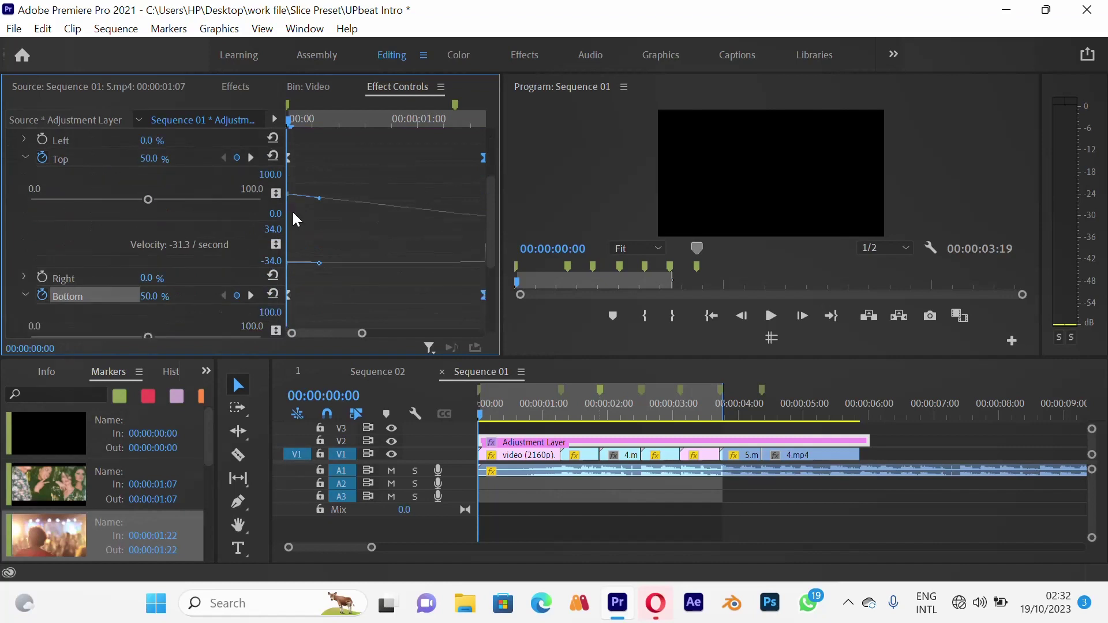
click(26, 168)
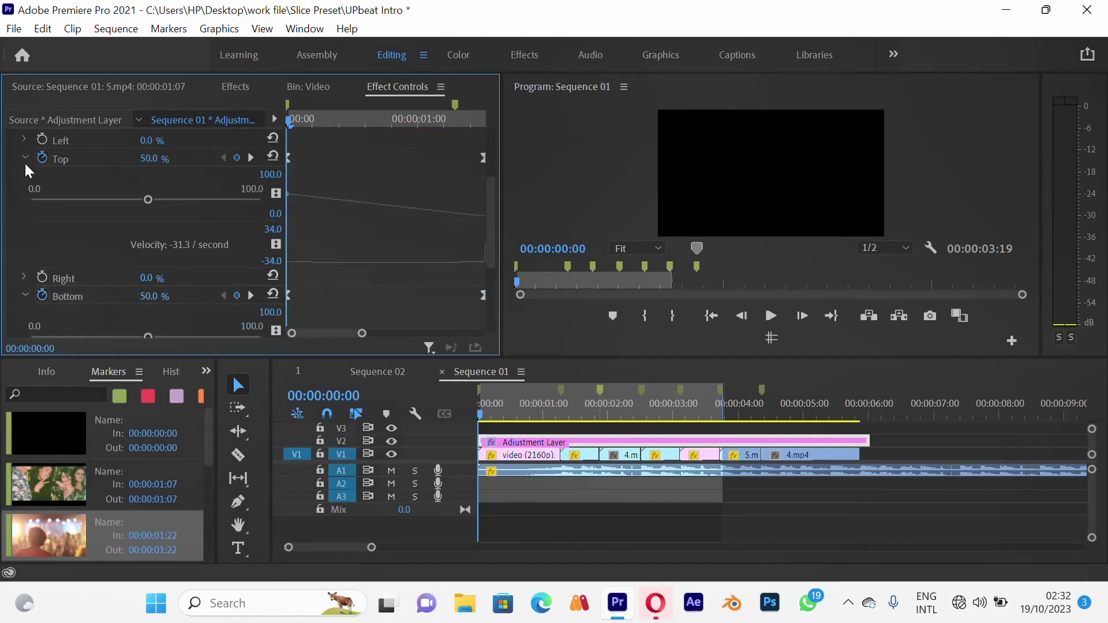
click(26, 160)
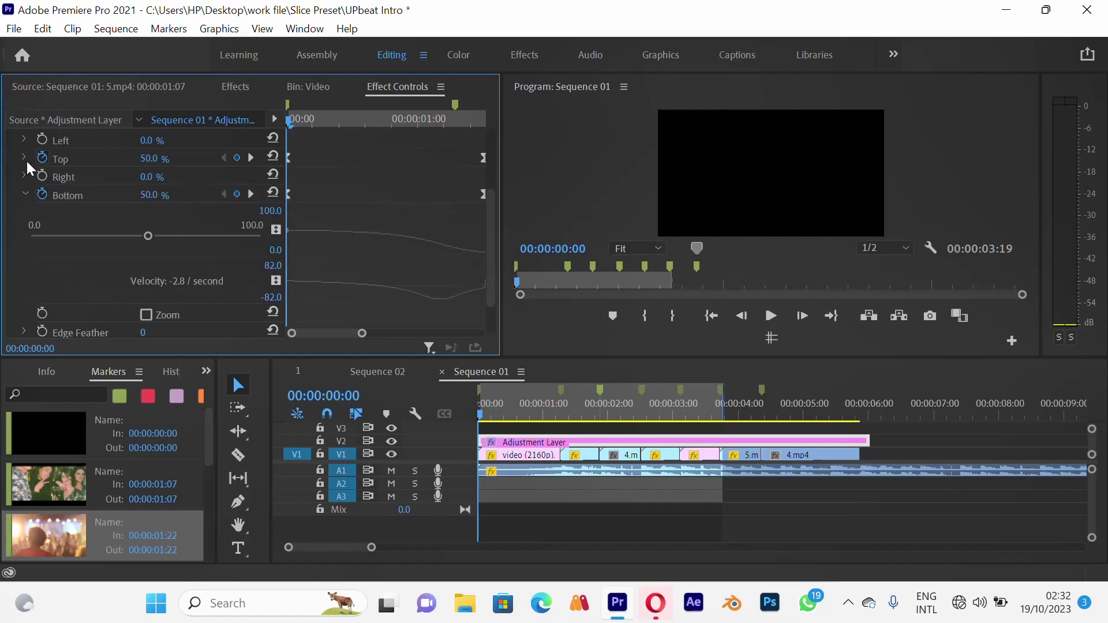
click(26, 196)
- Play back the slowed crop opening several times from 00:00:00:00, including once with the adjustment layer deselected
drag(335, 98, 271, 117)
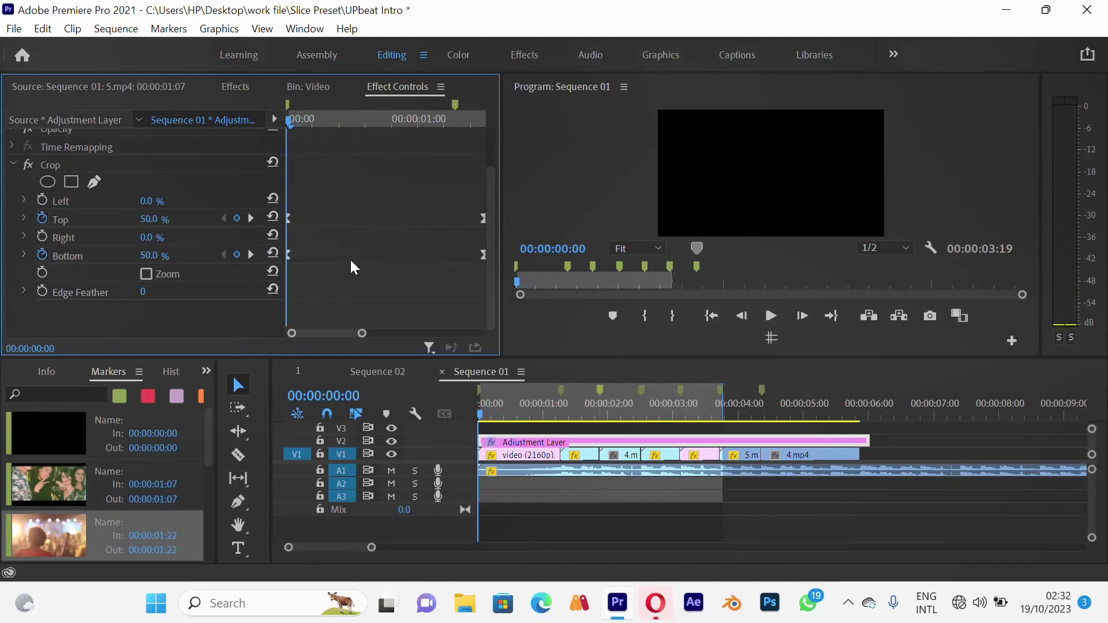
key(space)
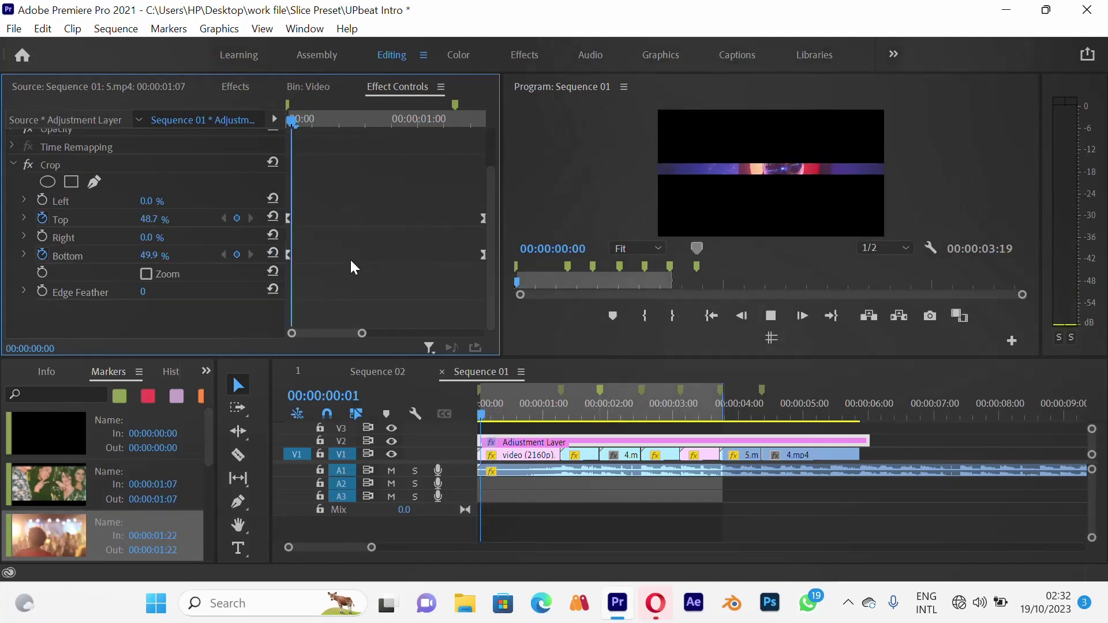
key(space)
drag(326, 104, 254, 126)
key(space)
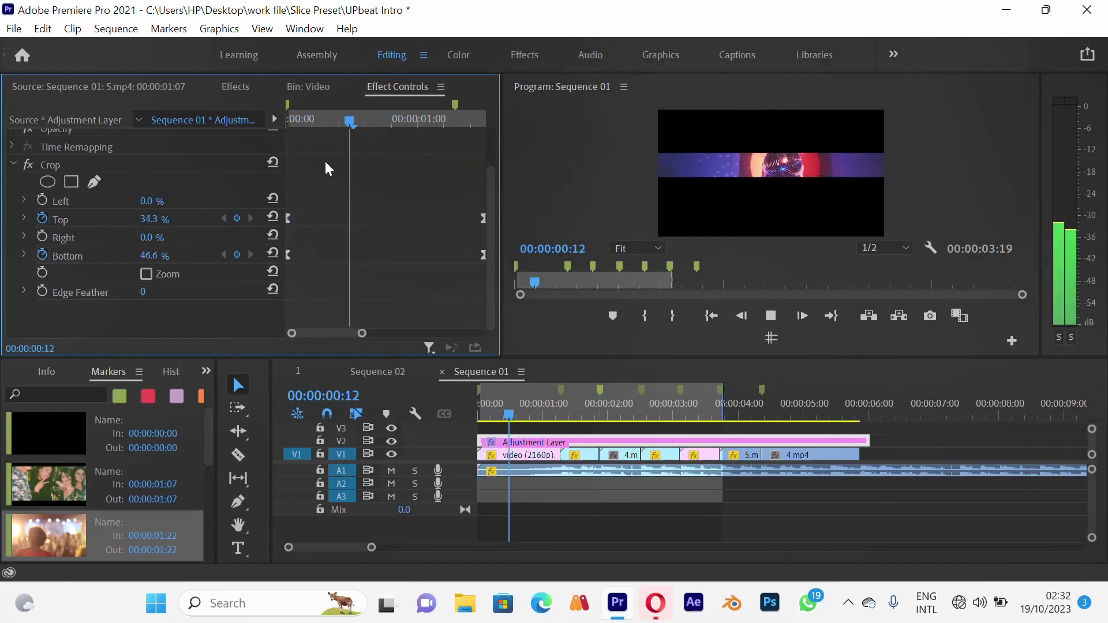
key(space)
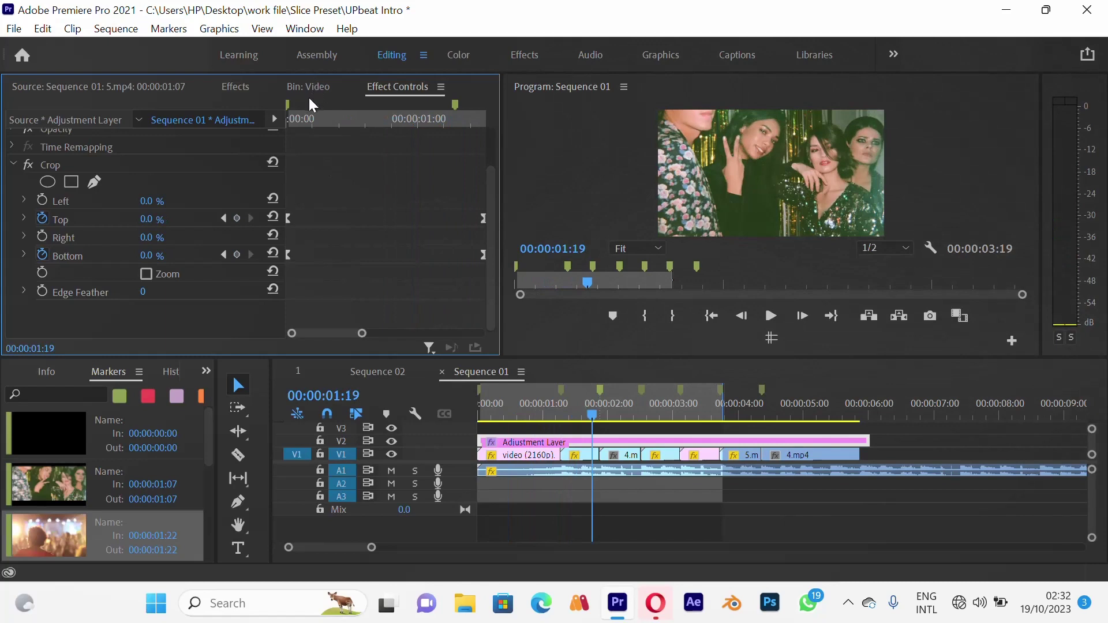
drag(309, 102, 278, 248)
key(space)
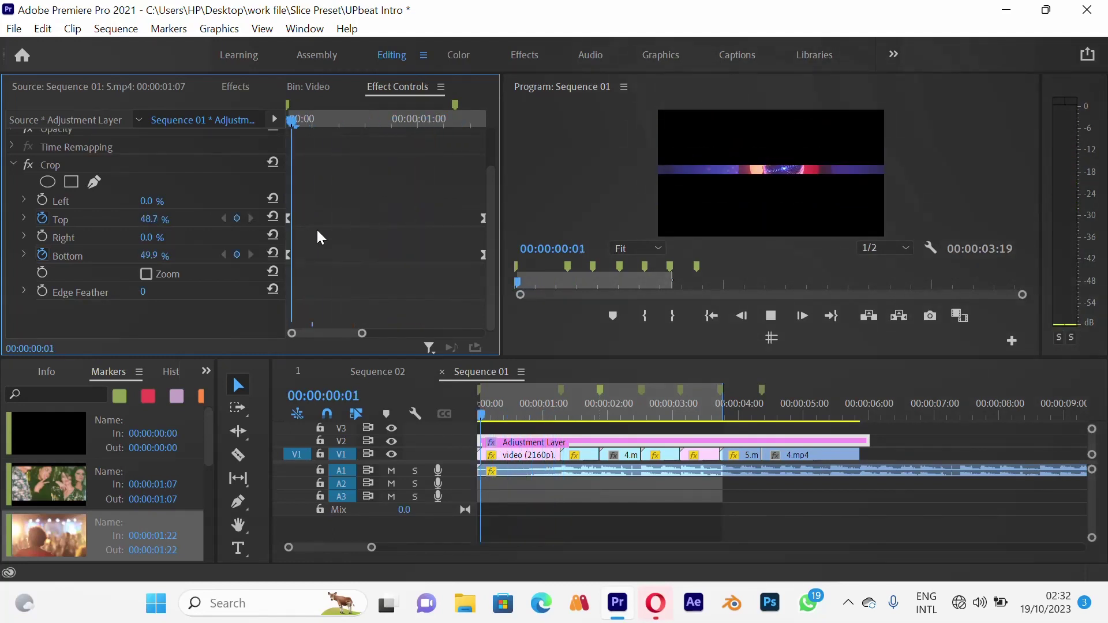
key(space)
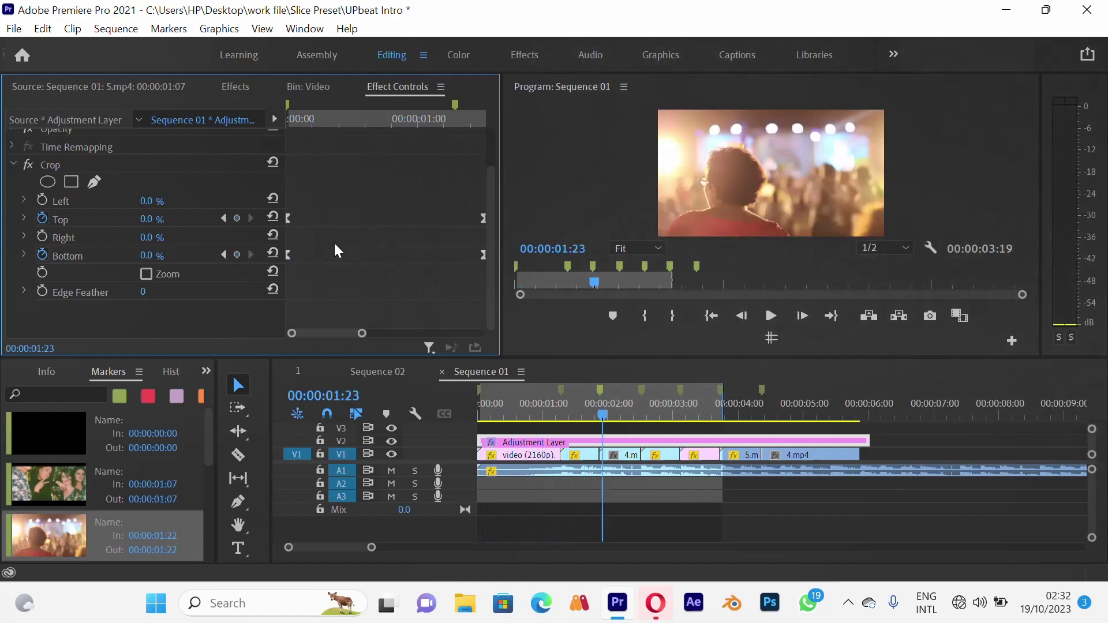
click(573, 512)
drag(545, 414, 483, 429)
key(space)
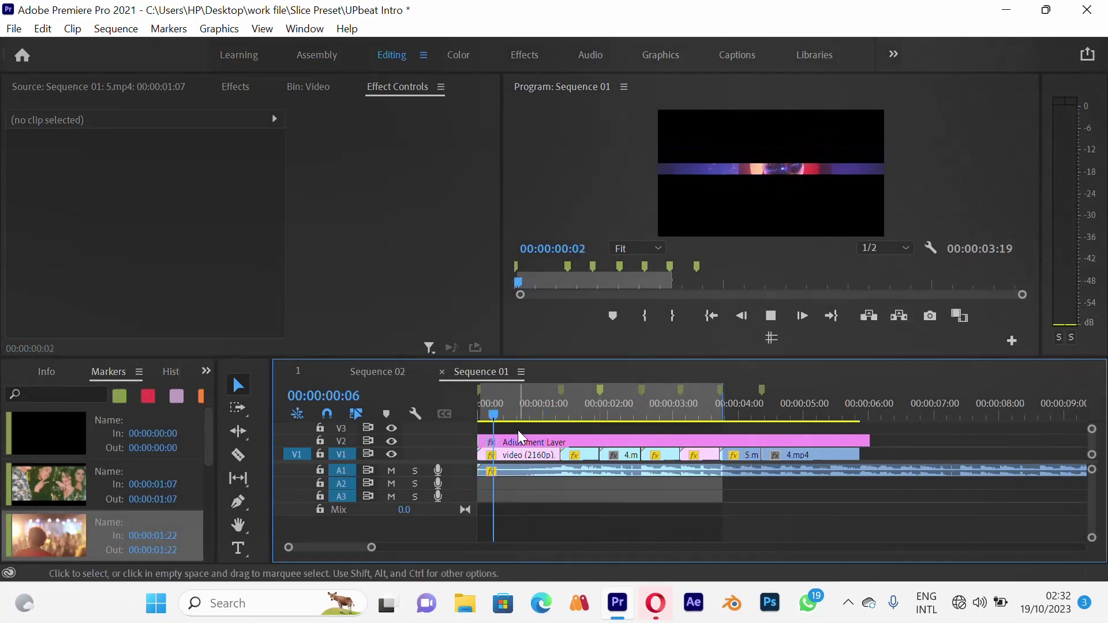
key(space)
- Add a Scale keyframe of 300 at 00:00:00:00 to the first clip, video (2160p).mp4
click(530, 408)
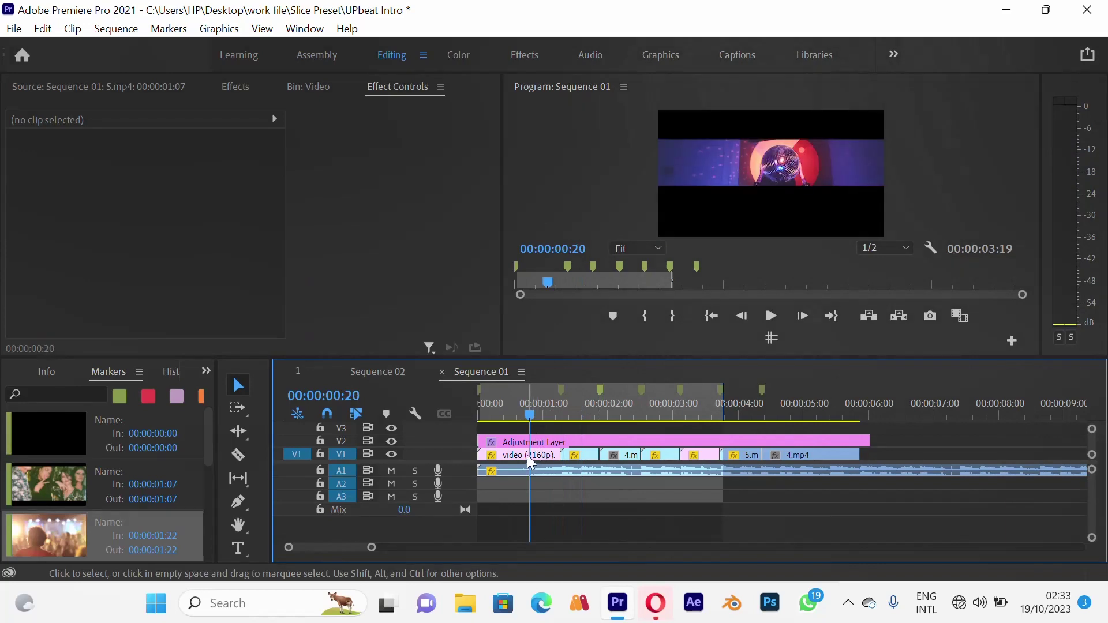
click(527, 454)
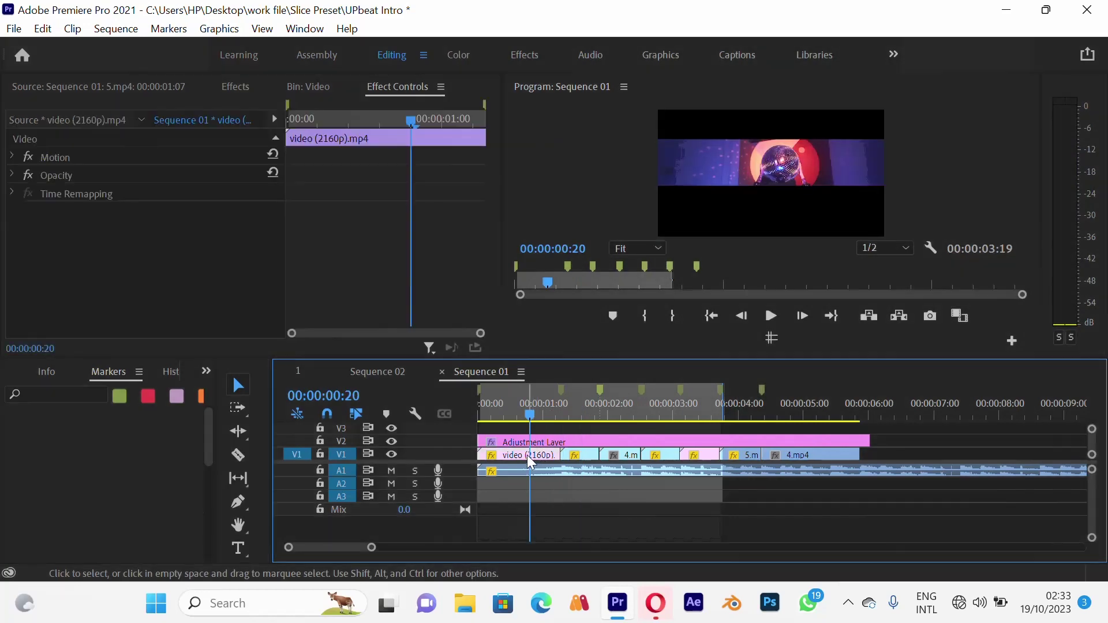
mouse_move(528, 412)
mouse_down()
mouse_move(491, 423)
mouse_move(560, 419)
mouse_move(532, 414)
mouse_move(543, 413)
mouse_up()
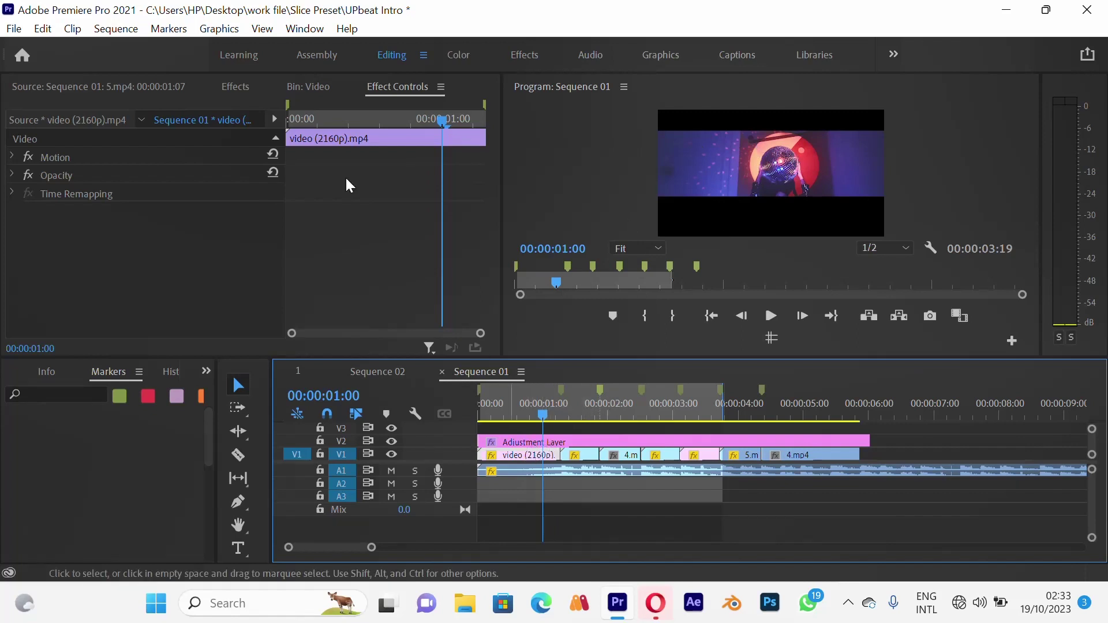
click(50, 158)
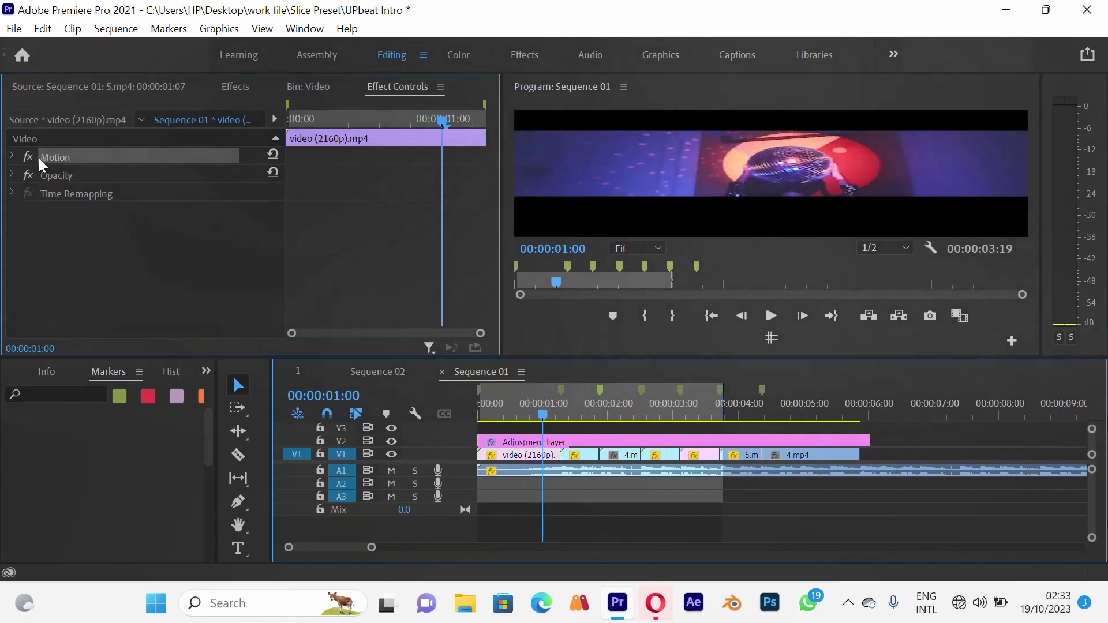
click(12, 157)
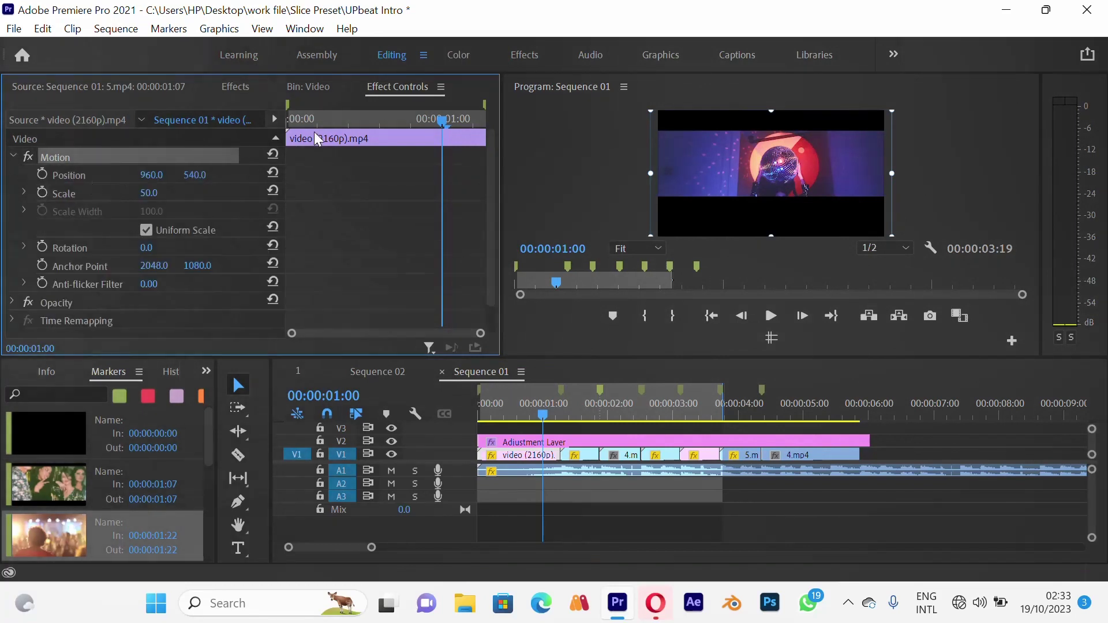
drag(354, 123, 275, 155)
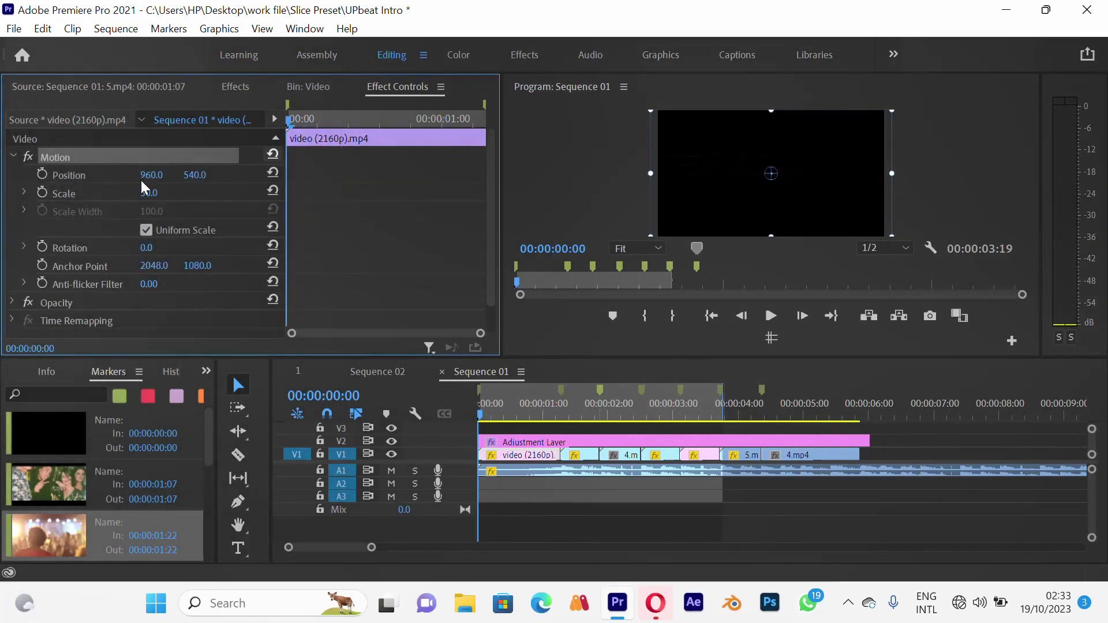
click(42, 191)
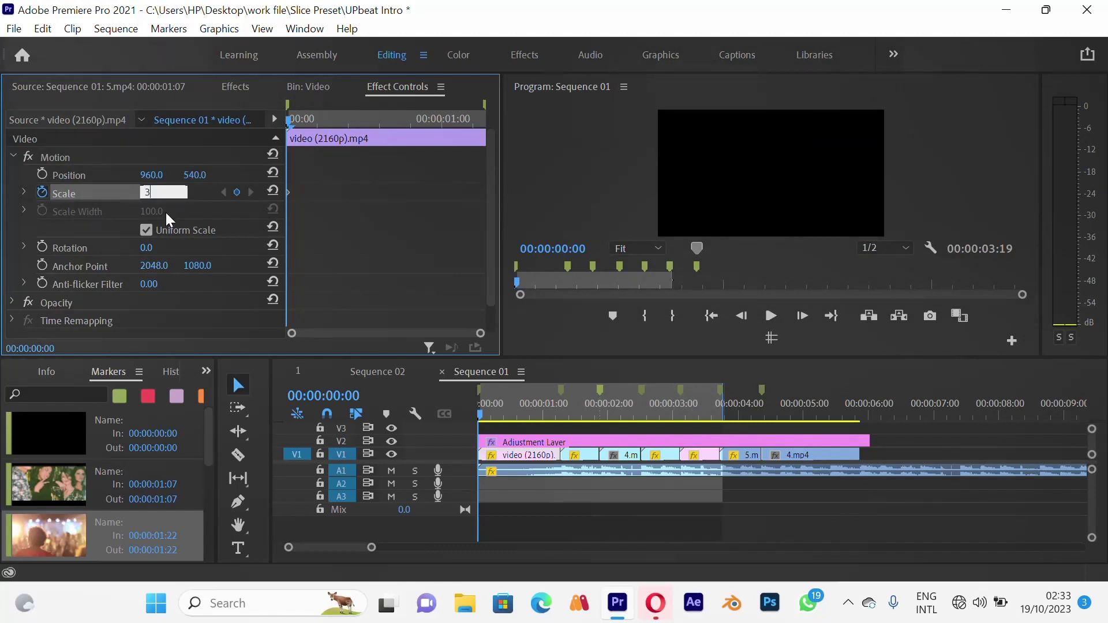
key(Return)
- Add an ending Scale keyframe of 100 at 00:00:01:07 and scrub through the zoom-out
drag(304, 118, 492, 159)
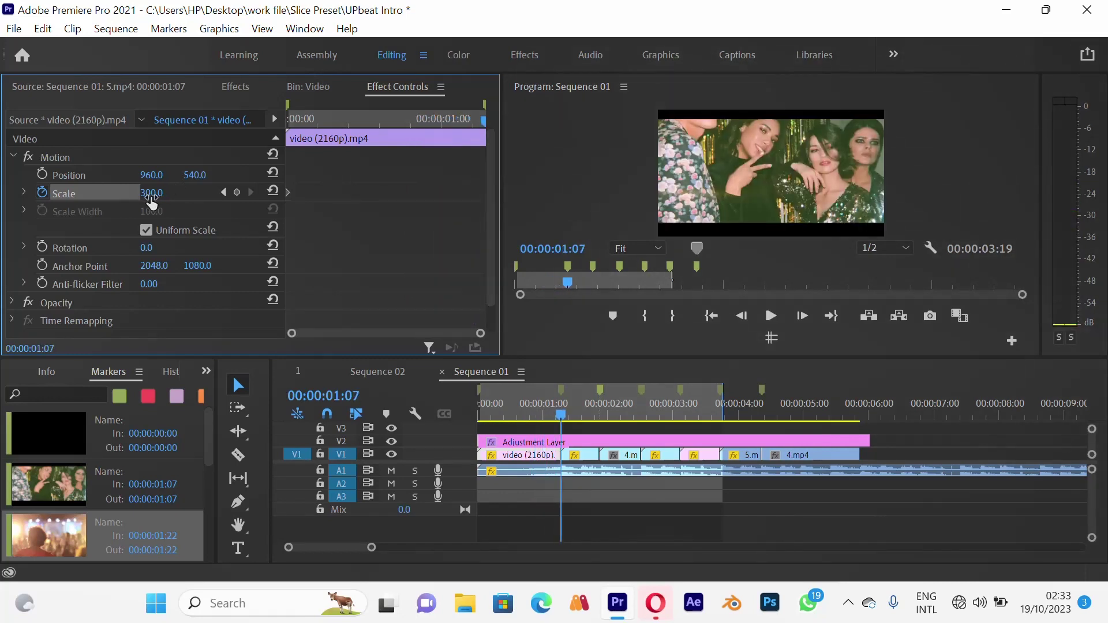
click(269, 191)
drag(346, 118, 513, 145)
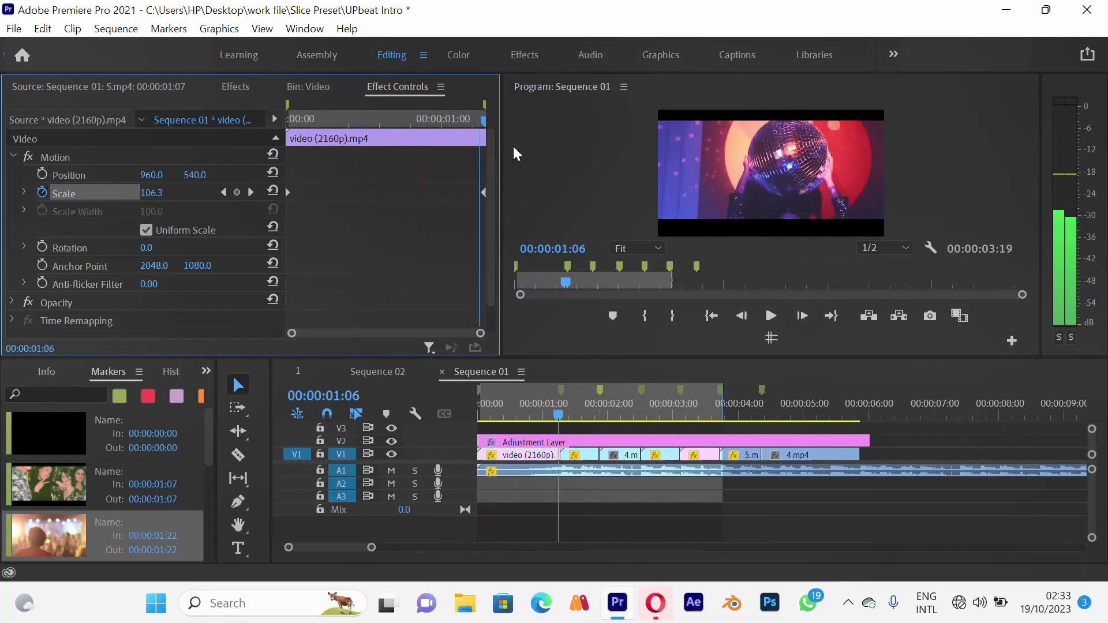
- Preview the first clip's scale animation together with the crop opening from the start of the sequence
drag(452, 112, 290, 195)
key(space)
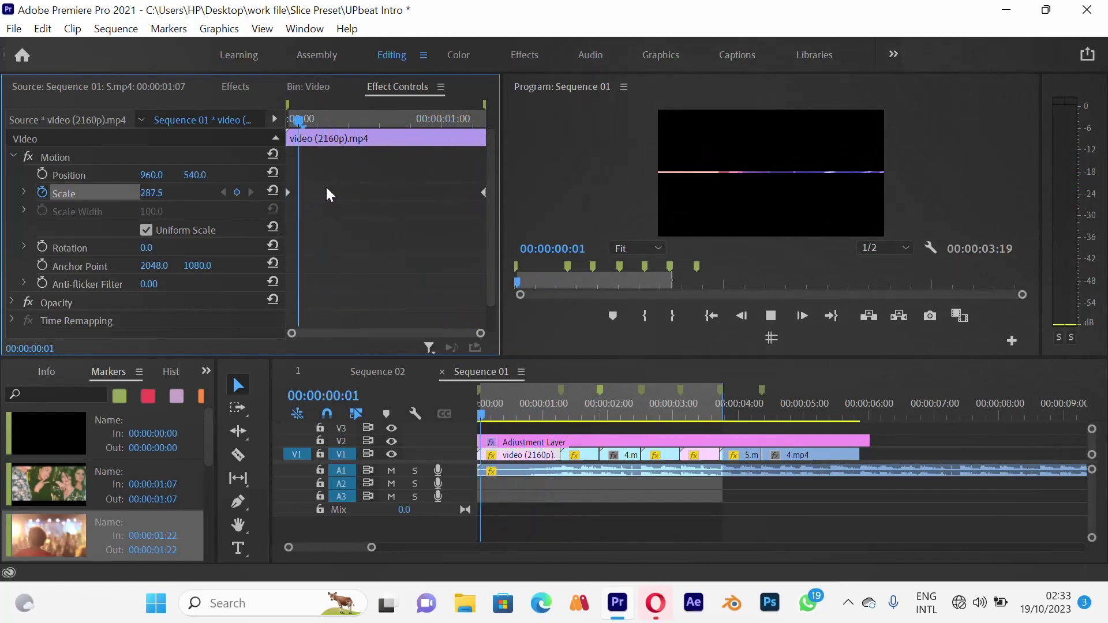
drag(341, 116, 323, 151)
key(space)
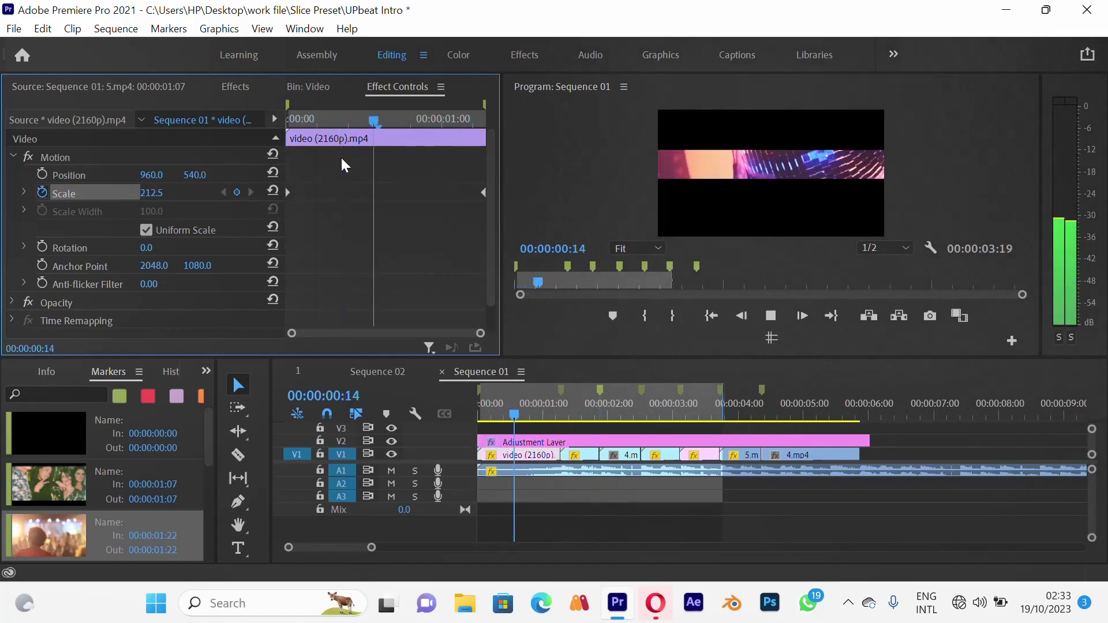
key(space)
- Move the first clip's ending Scale keyframe to 00:00:00:18 for a quicker zoom-out
drag(314, 119, 397, 119)
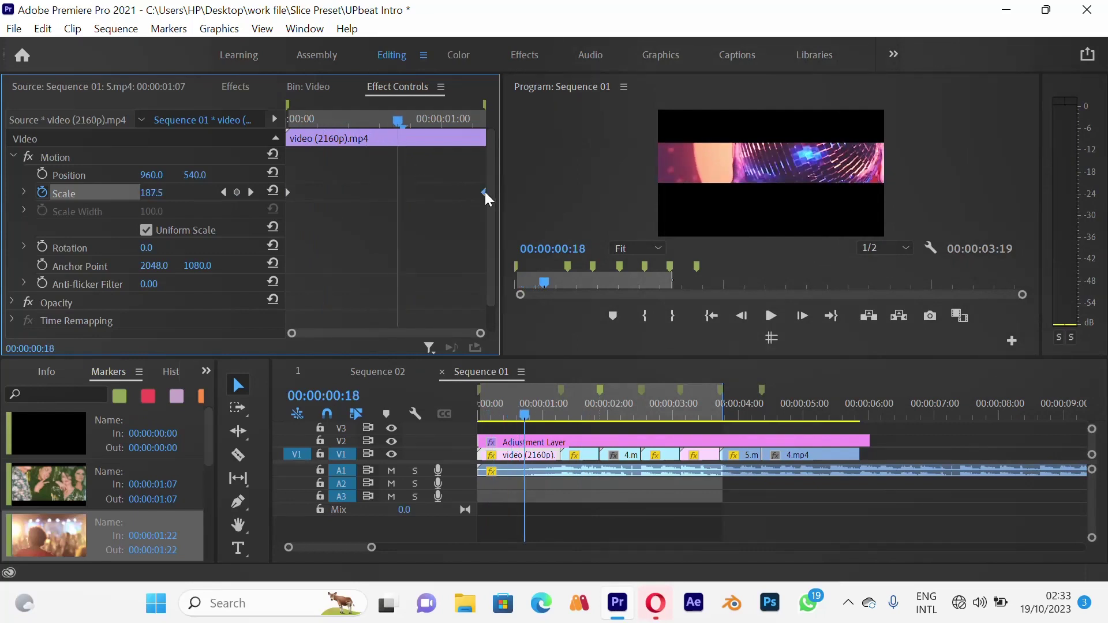
drag(482, 192, 396, 210)
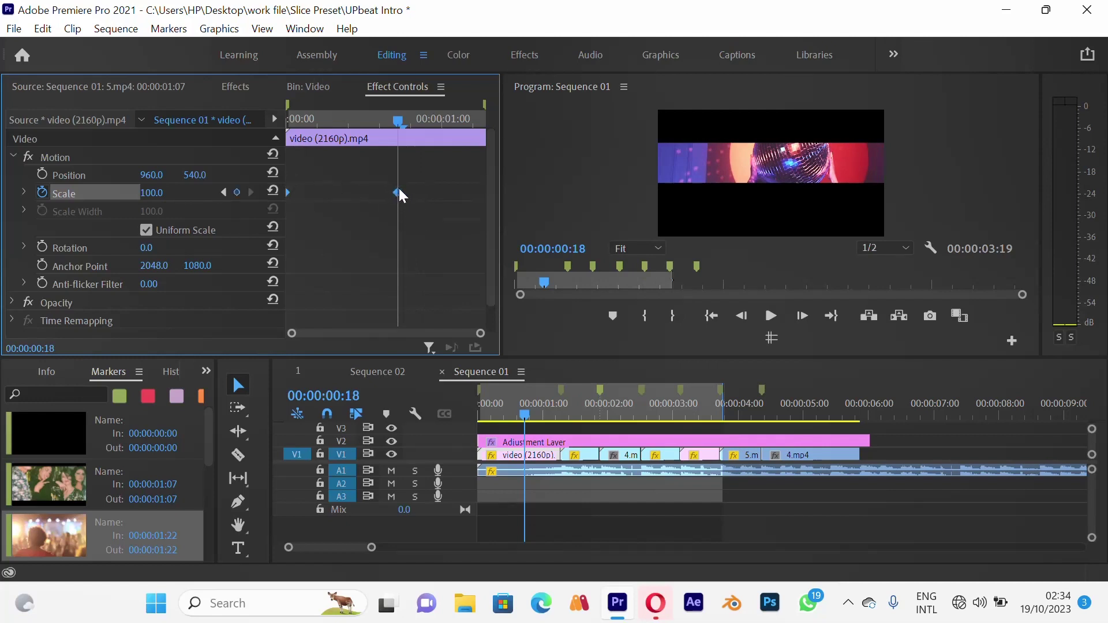
- Set the first clip's Scale keyframes to Bezier interpolation, extend the first keyframe's velocity handle toward the middle, and preview the easing
right_click(398, 192)
click(465, 362)
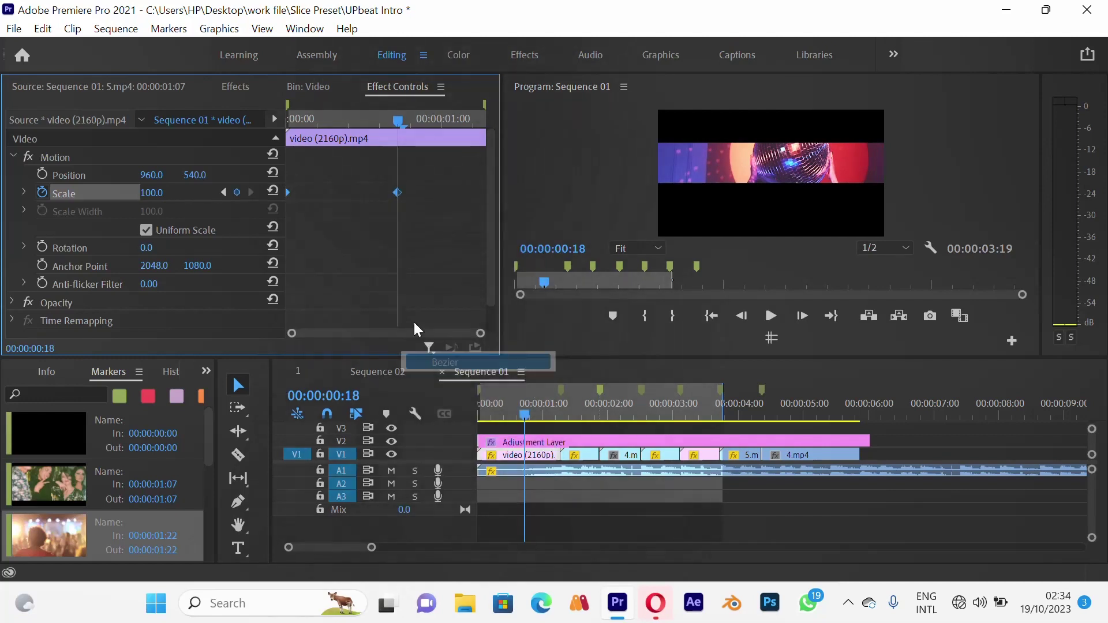
click(24, 192)
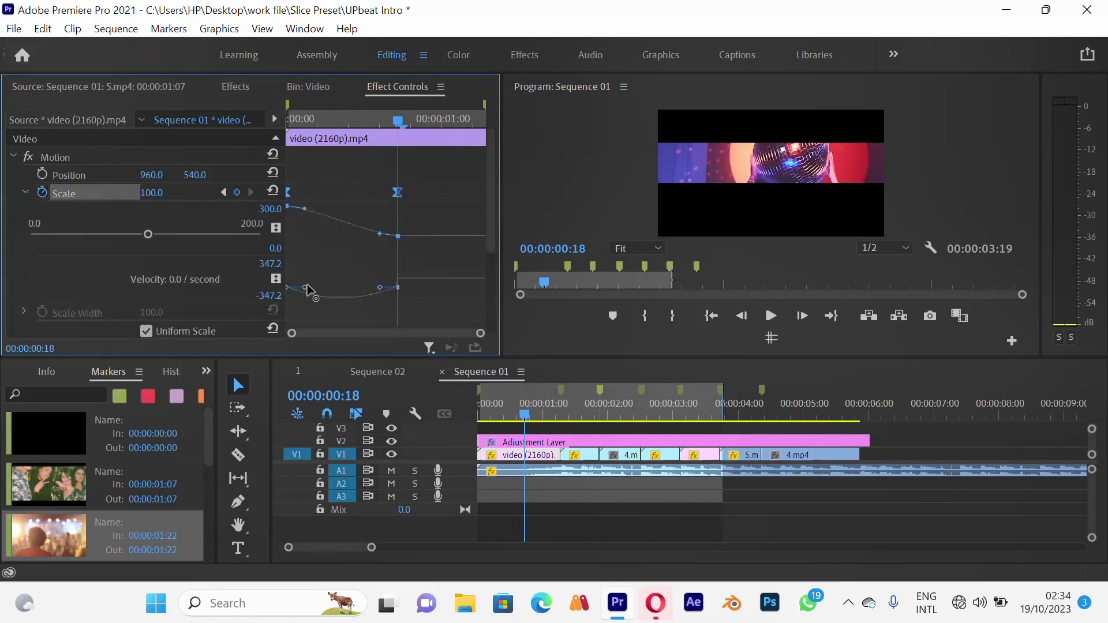
drag(328, 280, 337, 282)
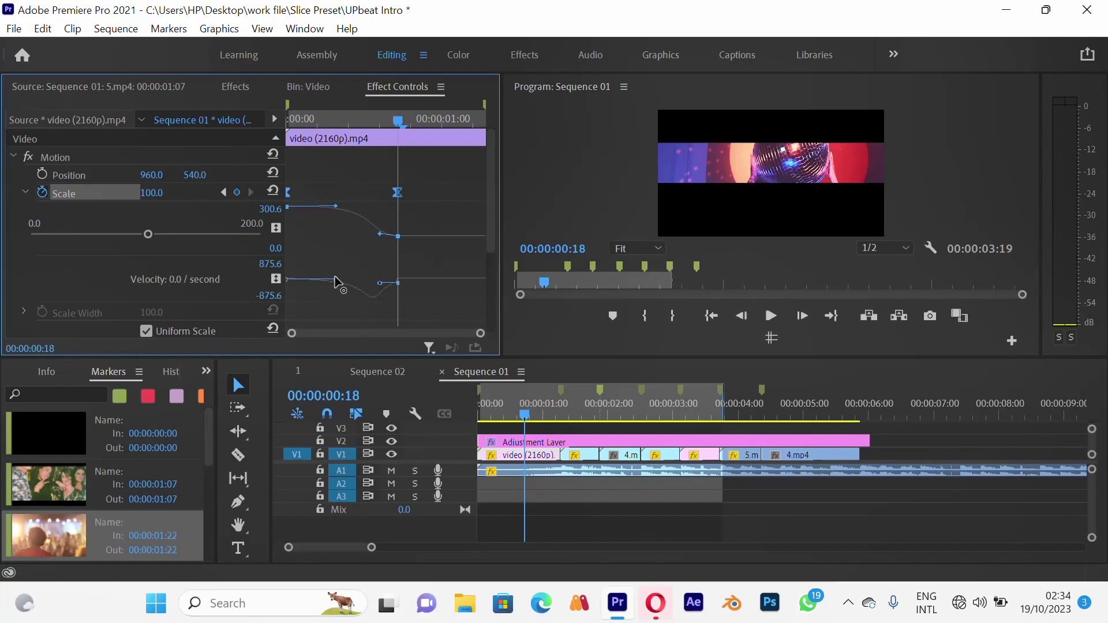
drag(334, 124, 269, 146)
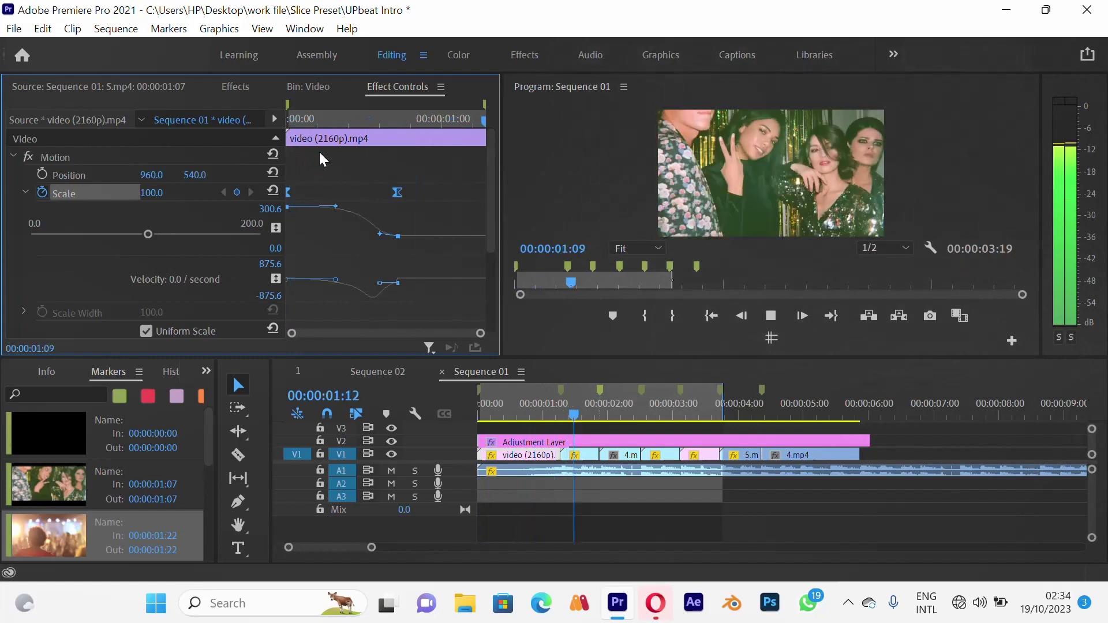
key(space)
- Move the first clip's ending Scale keyframe out to the very end of the clip
drag(396, 195, 480, 196)
key(ctrl+z)
drag(395, 196, 492, 197)
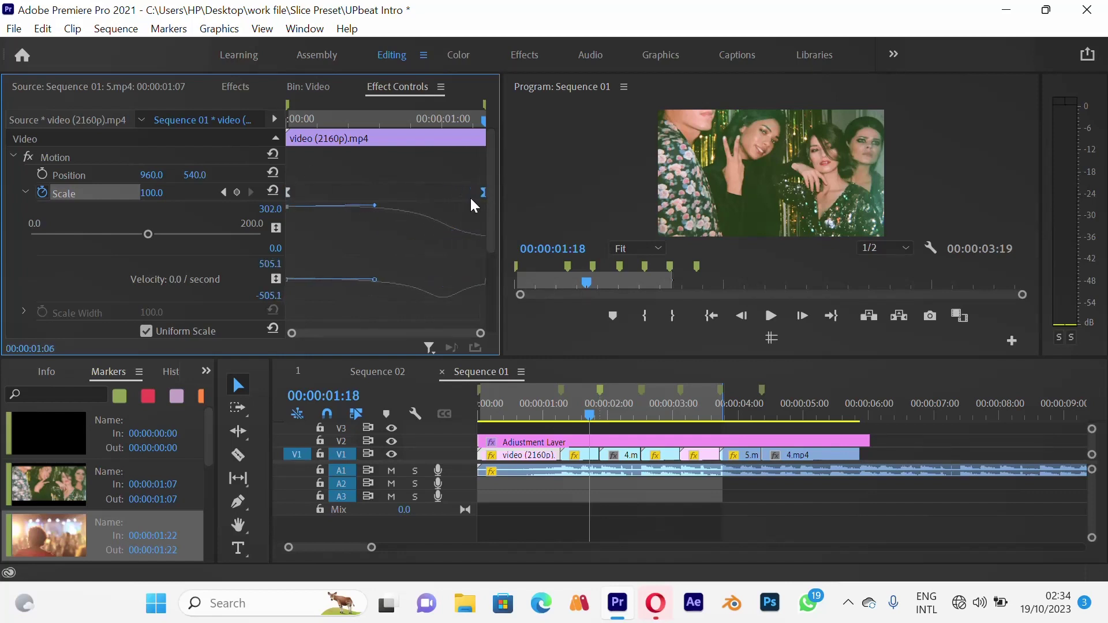
- Play the opening repeatedly from the start and scrub the sequence to check the retimed zoom-out against the crop
drag(335, 116, 202, 138)
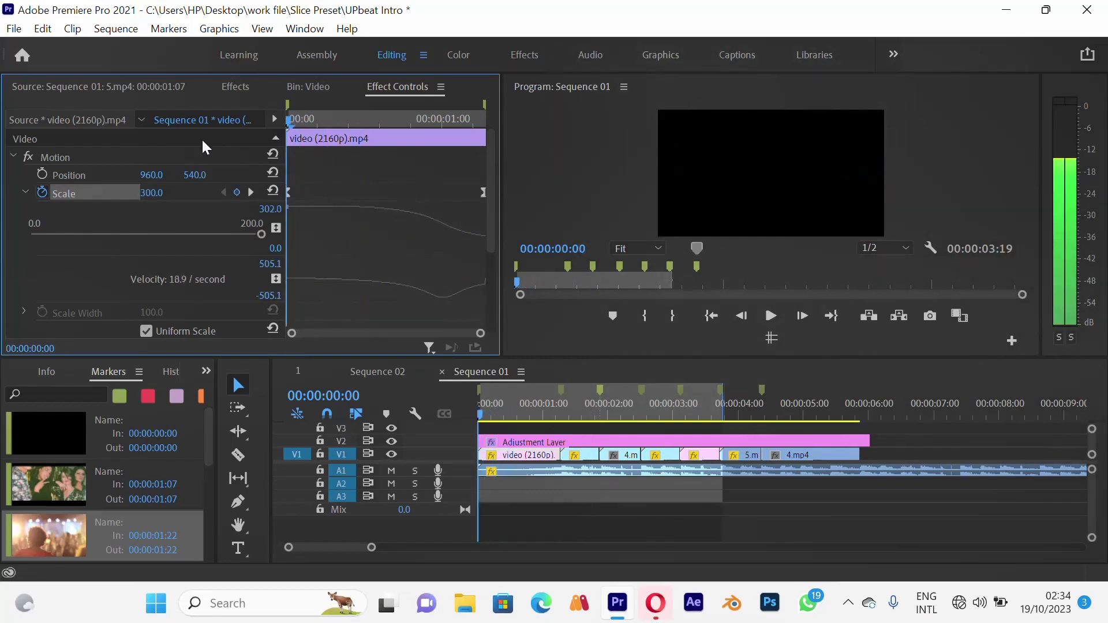
key(space)
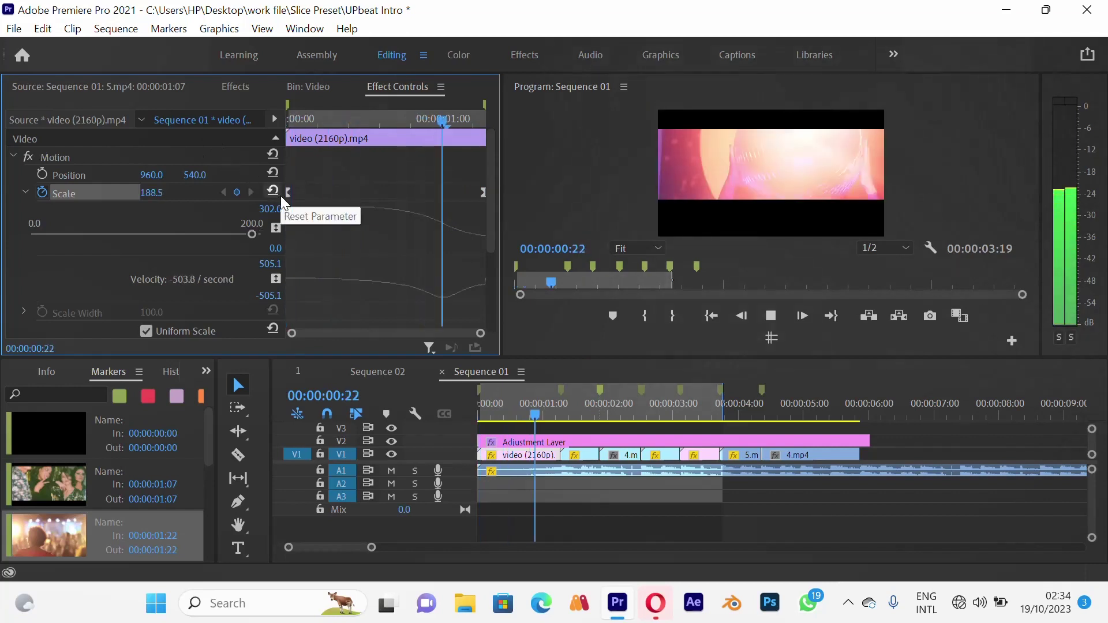
key(space)
drag(295, 118, 276, 127)
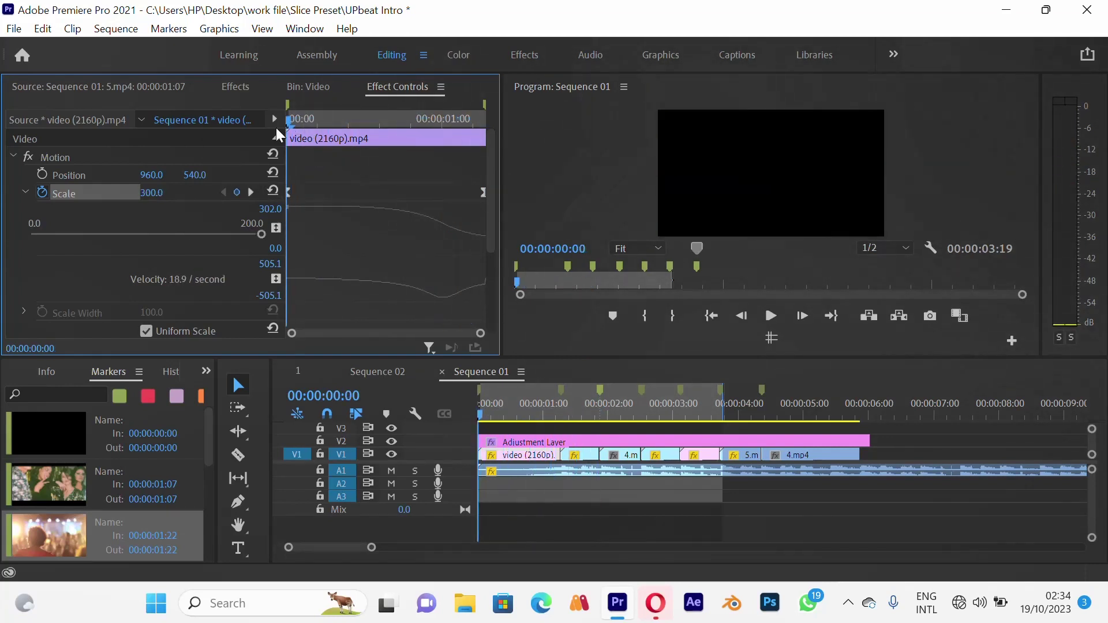
key(space)
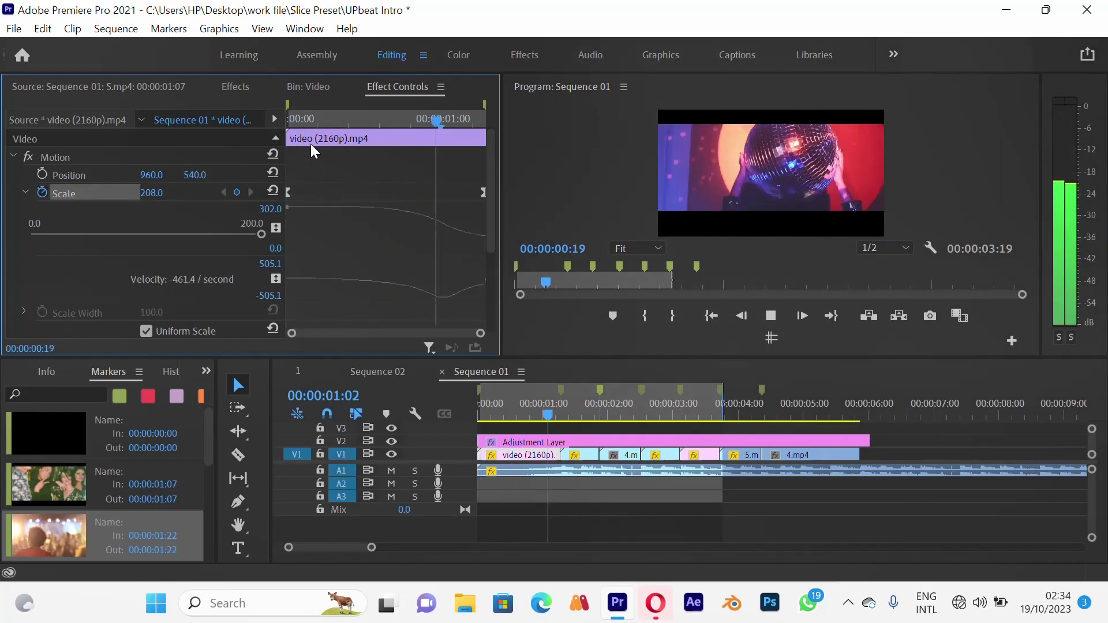
key(space)
drag(309, 119, 283, 127)
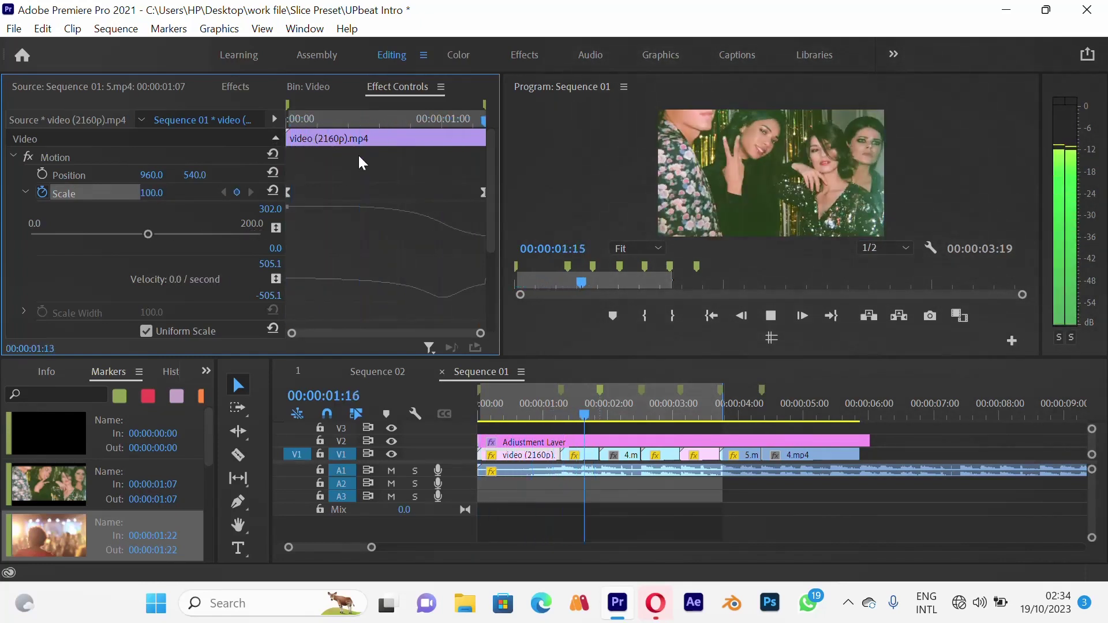
key(space)
click(532, 421)
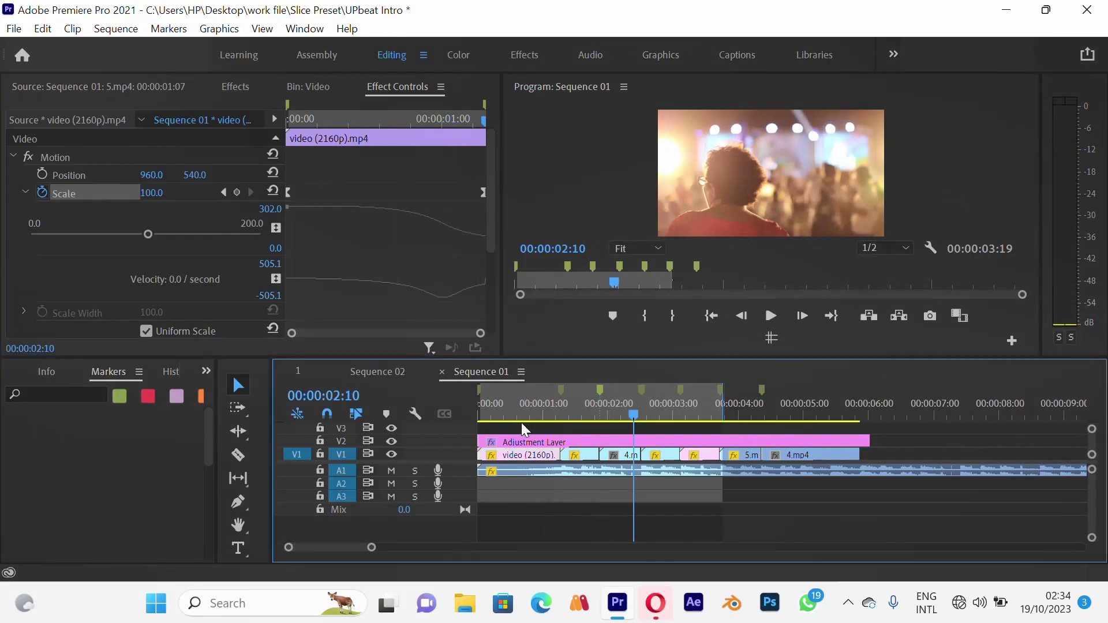
mouse_move(538, 413)
mouse_down()
mouse_move(520, 413)
mouse_move(587, 417)
mouse_move(491, 419)
mouse_move(580, 430)
mouse_move(541, 427)
mouse_up()
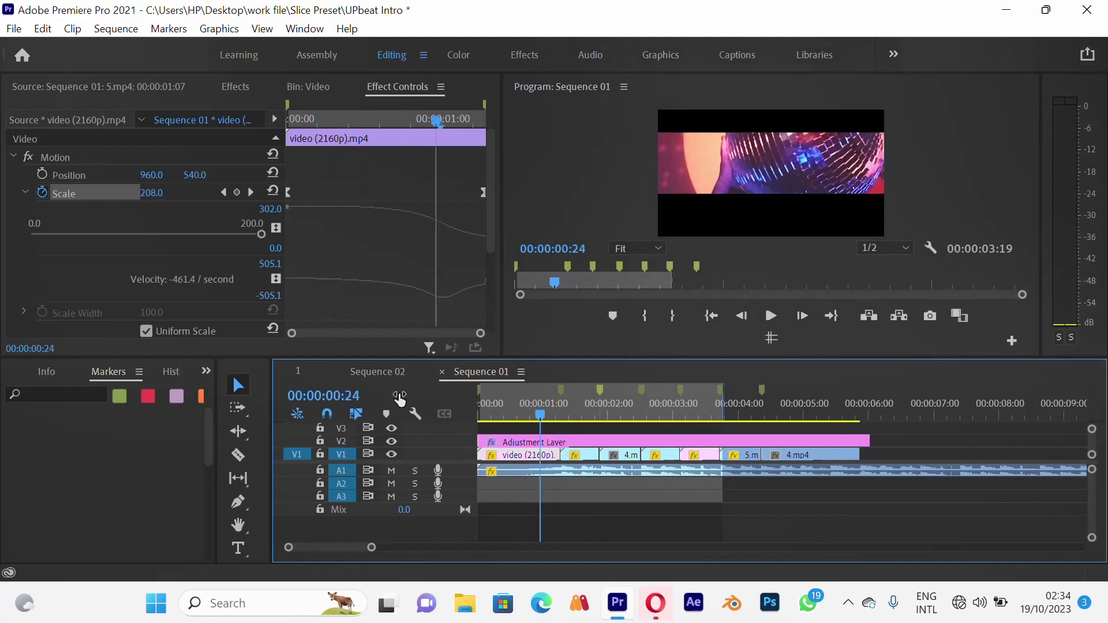
- Expand all tracks of Sequence 01 and bring the Video 1 clip thumbnails into view
click(415, 413)
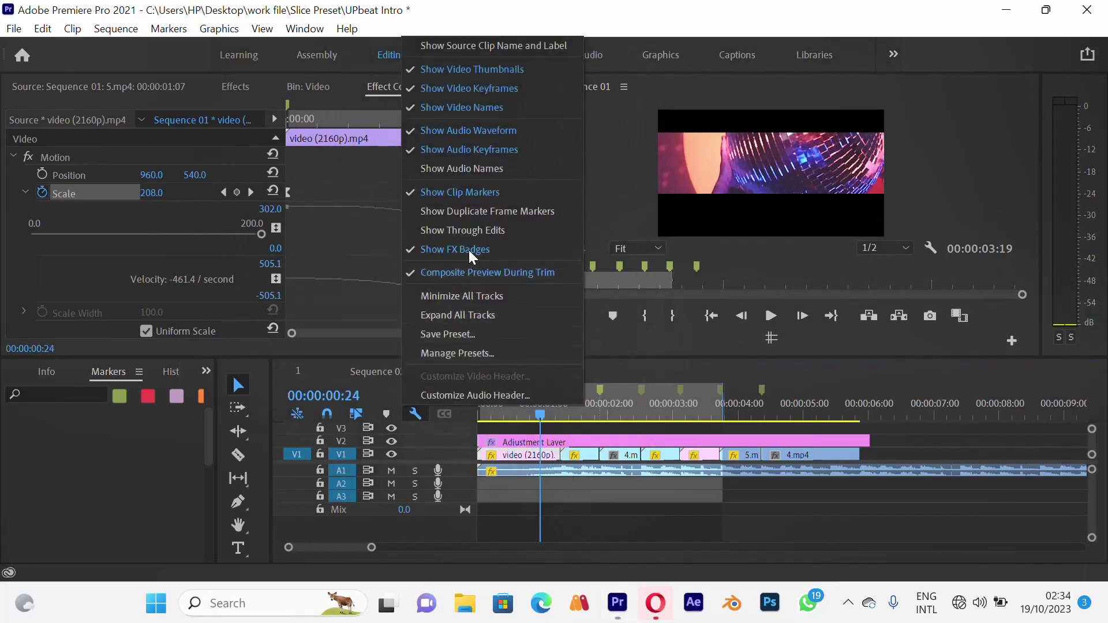
click(467, 313)
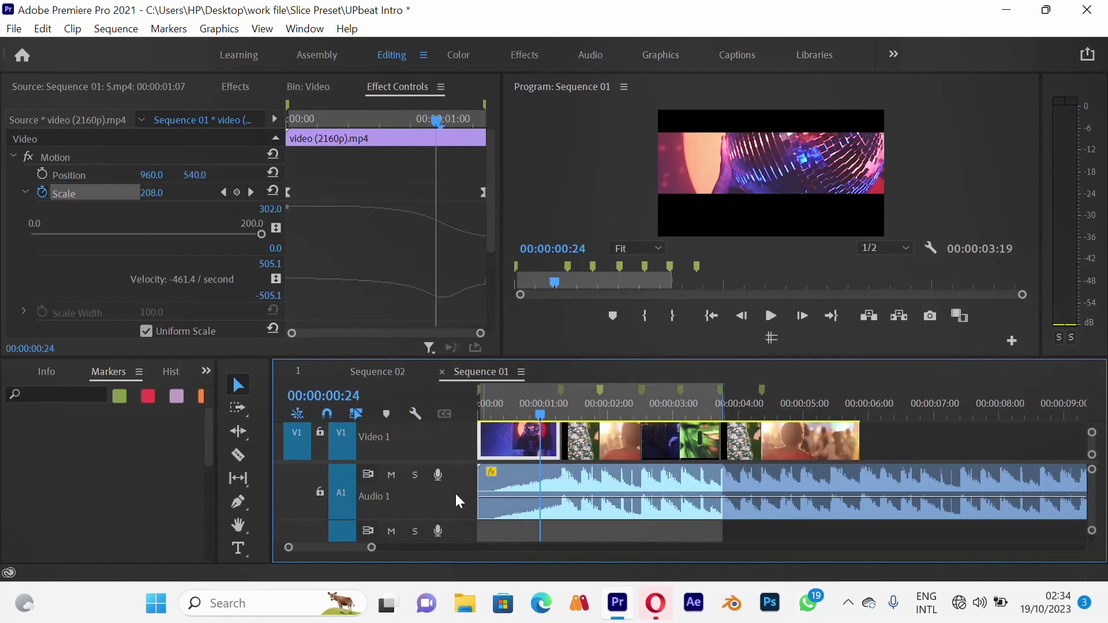
scroll(458, 500, down, 2)
scroll(456, 499, down, 2)
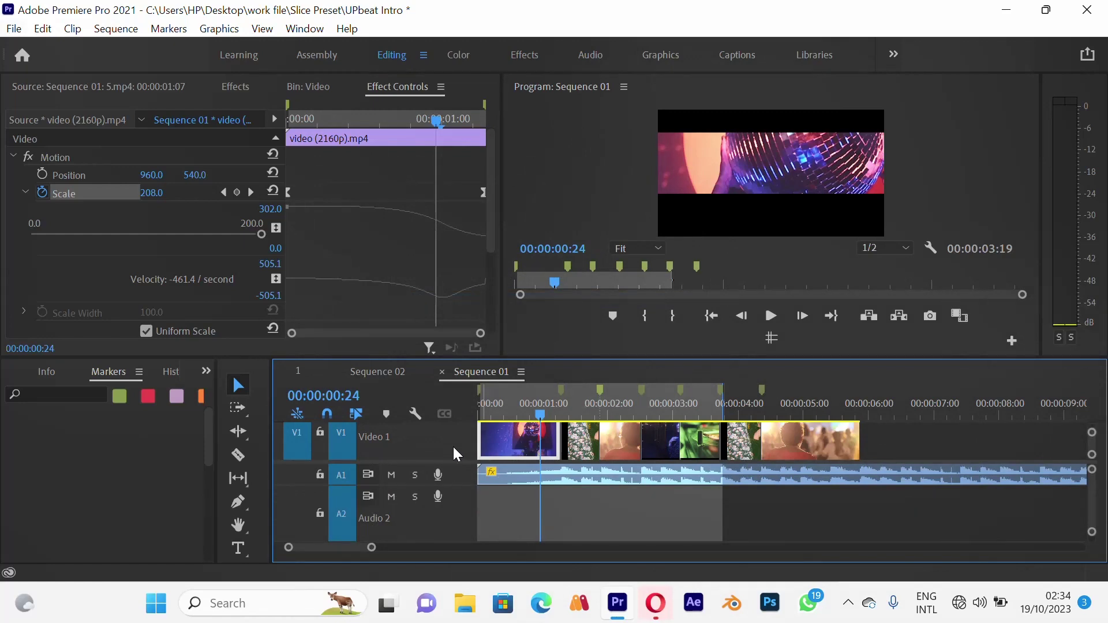
scroll(454, 448, up, 1)
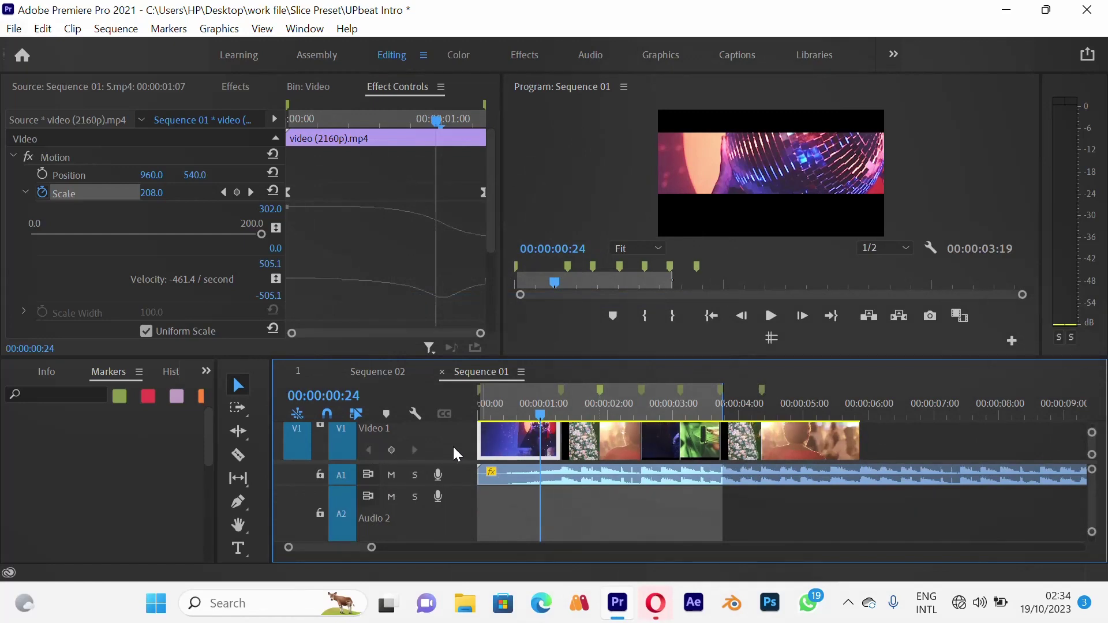
- Nest the first clip on V1, keeping the name Nested Sequence 01
right_click(517, 431)
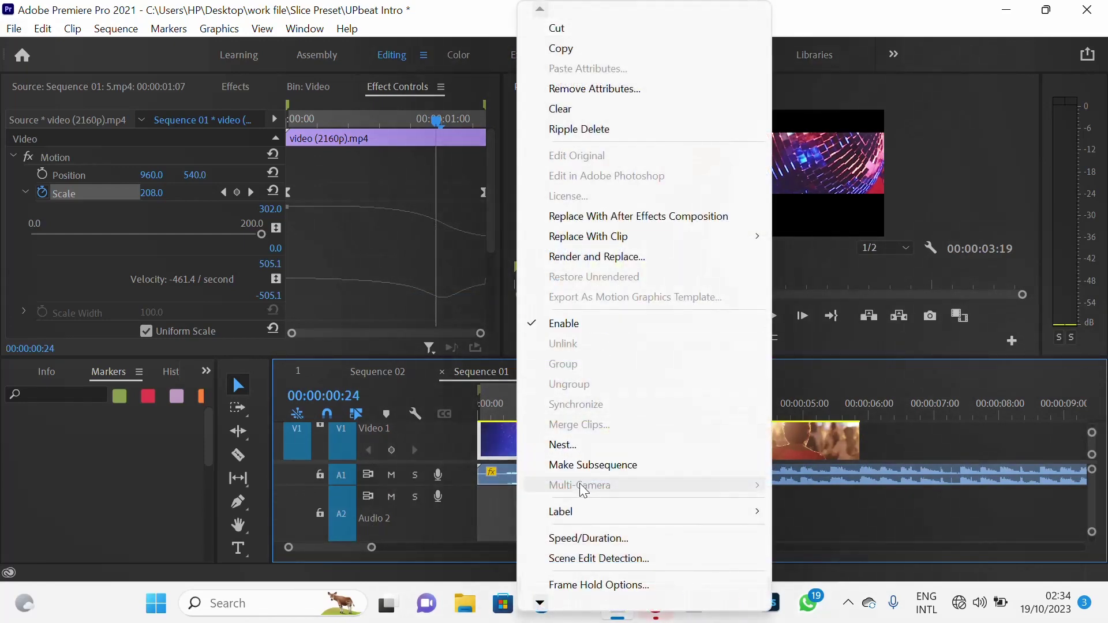
click(582, 446)
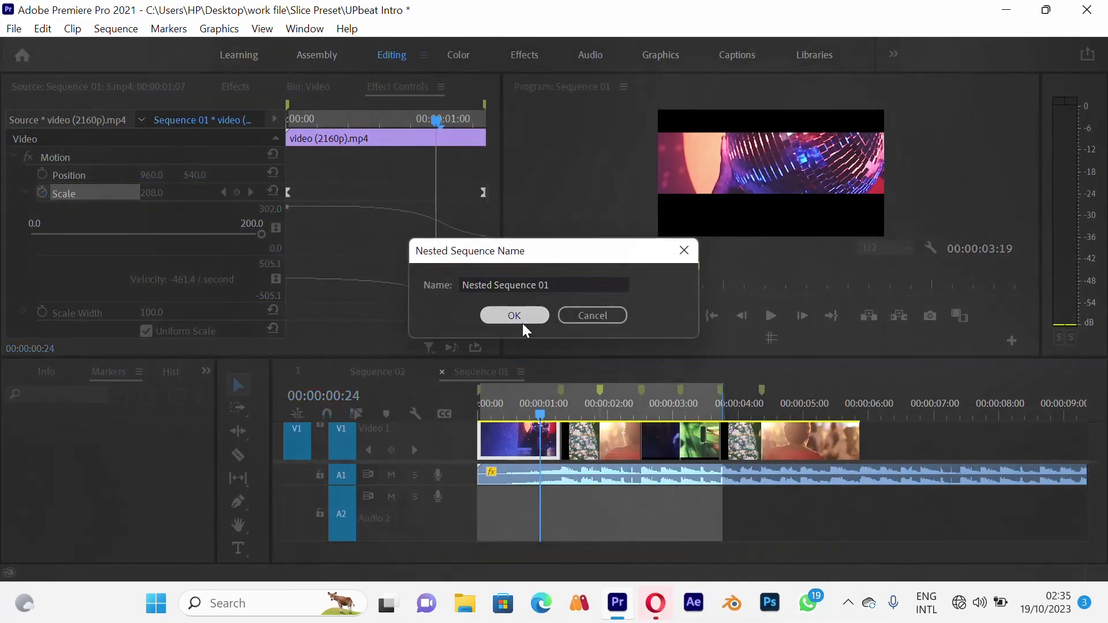
click(523, 318)
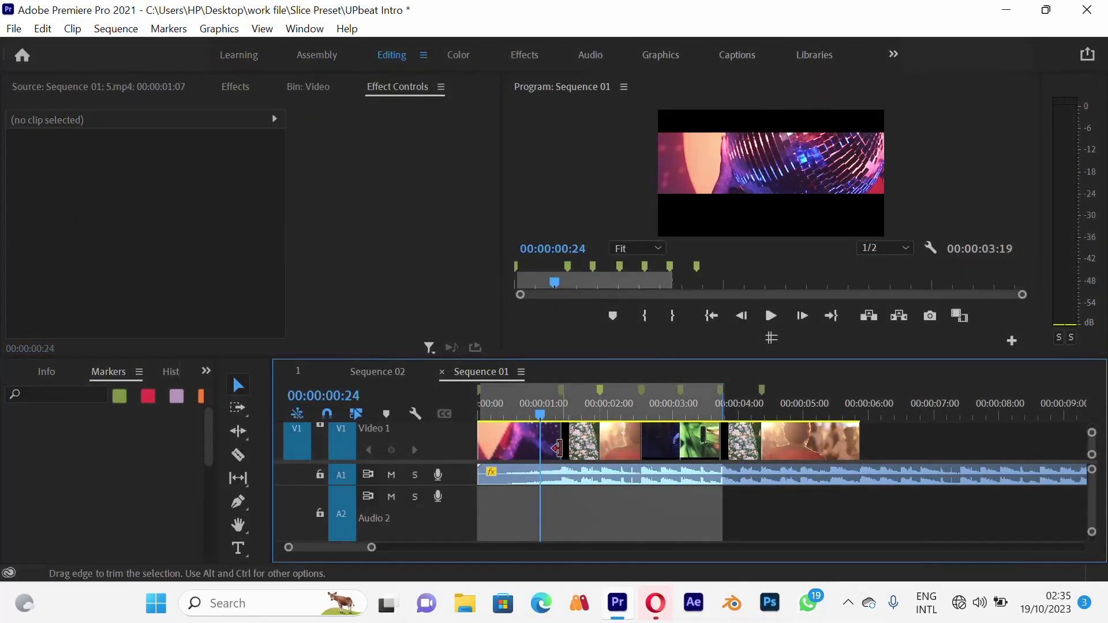
- Nest the second clip on V1, 5.mp4, as a sequence named "vid 2"
click(586, 454)
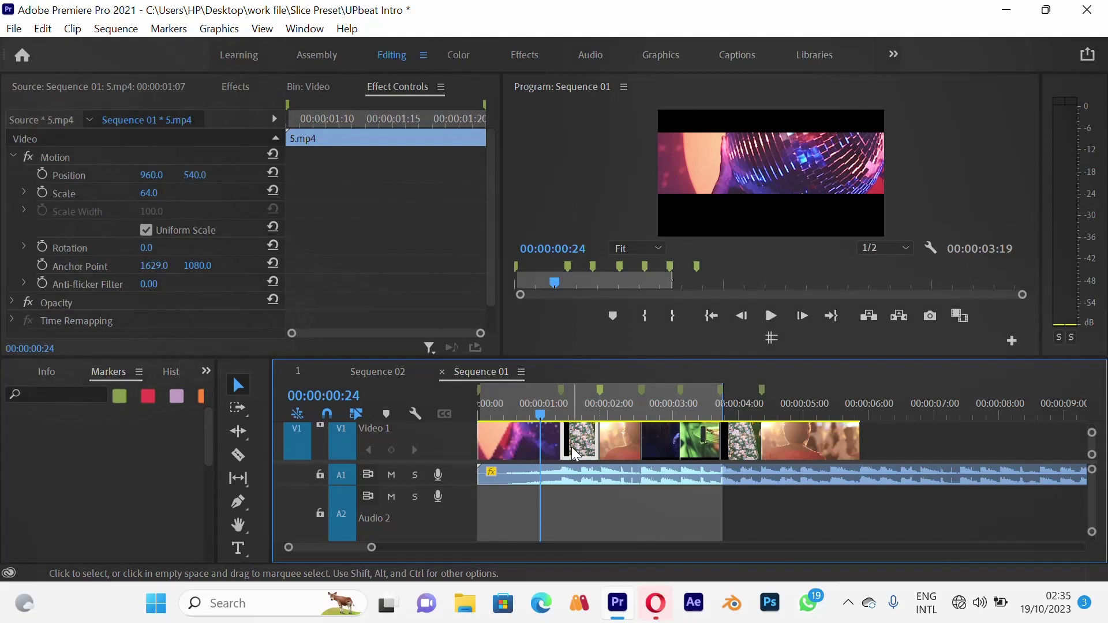
right_click(574, 454)
click(596, 451)
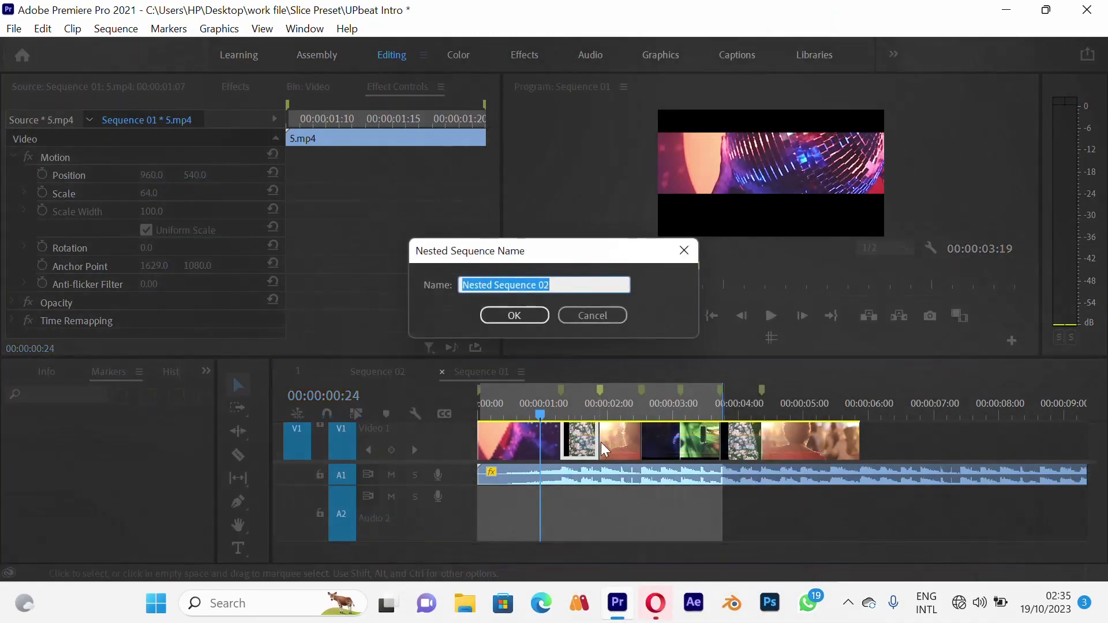
text(video)
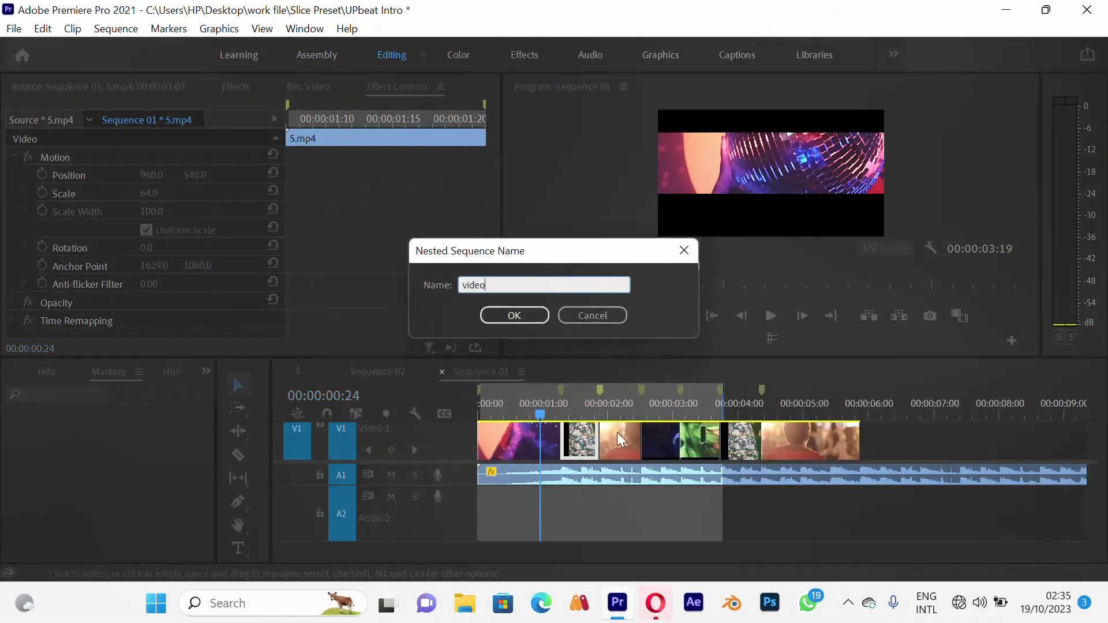
text(id 2)
click(514, 315)
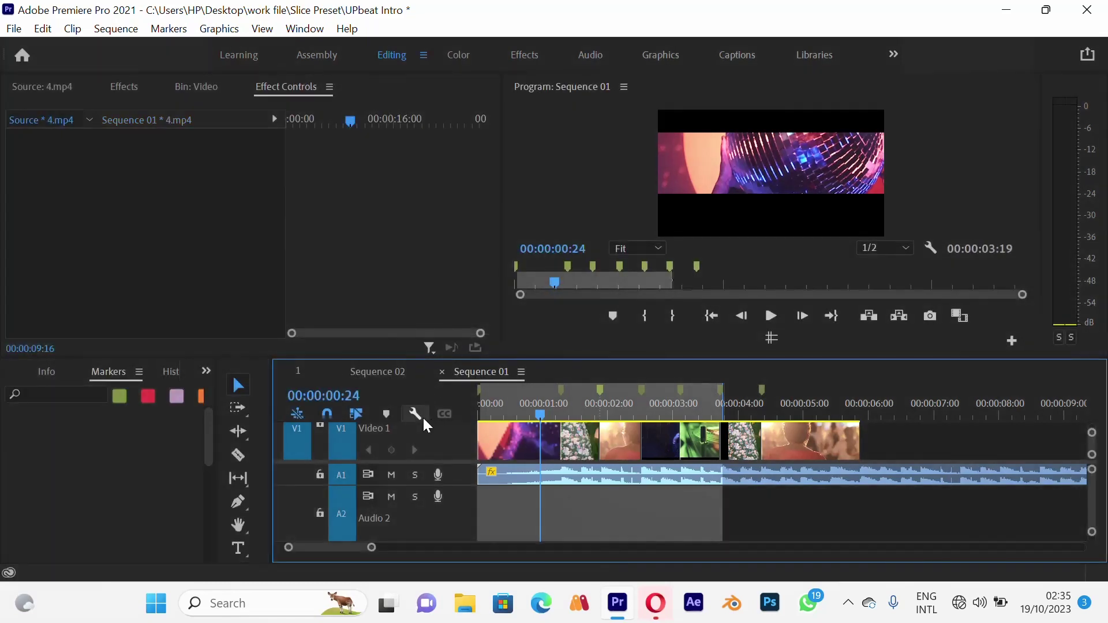
- Minimize all tracks and nest the third clip on V1, 4.mp4, as "vid 3"
click(417, 415)
click(487, 300)
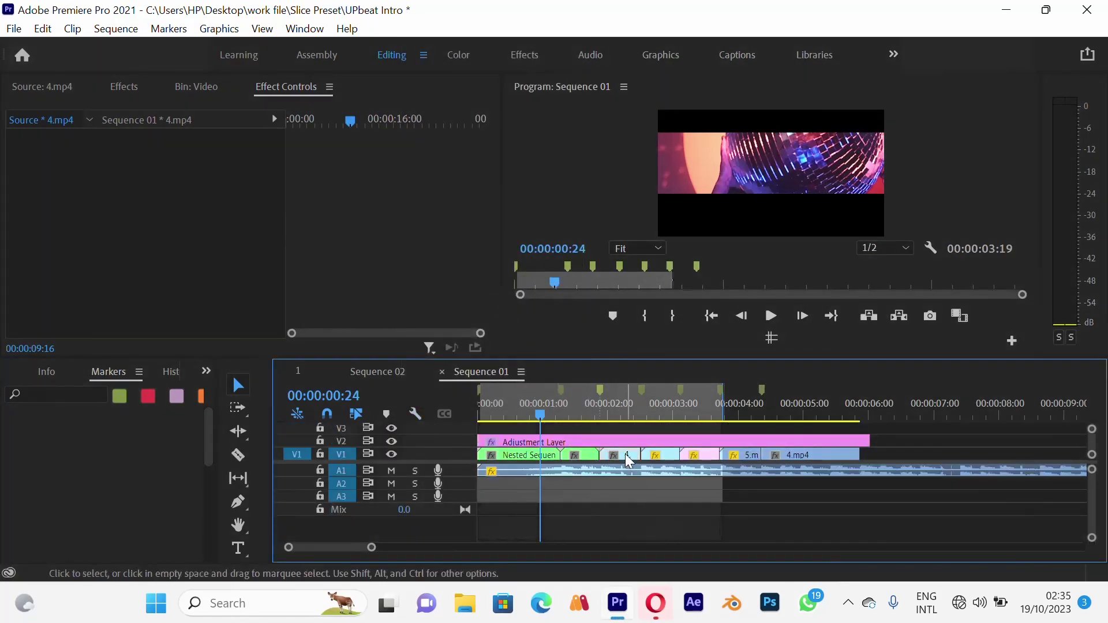
right_click(628, 460)
click(662, 449)
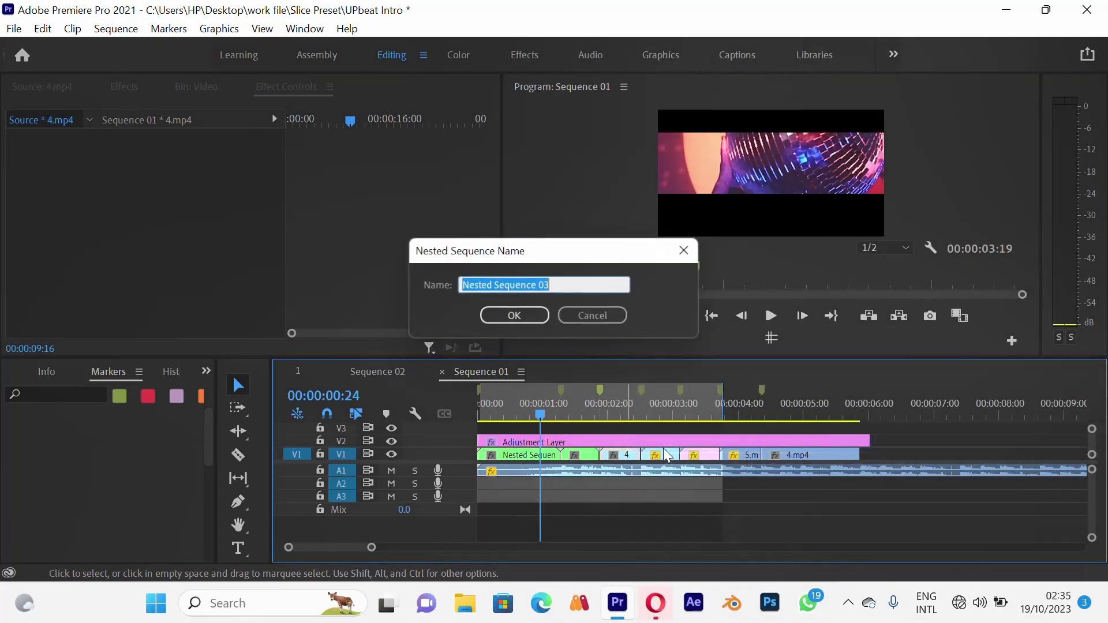
text(vid 3)
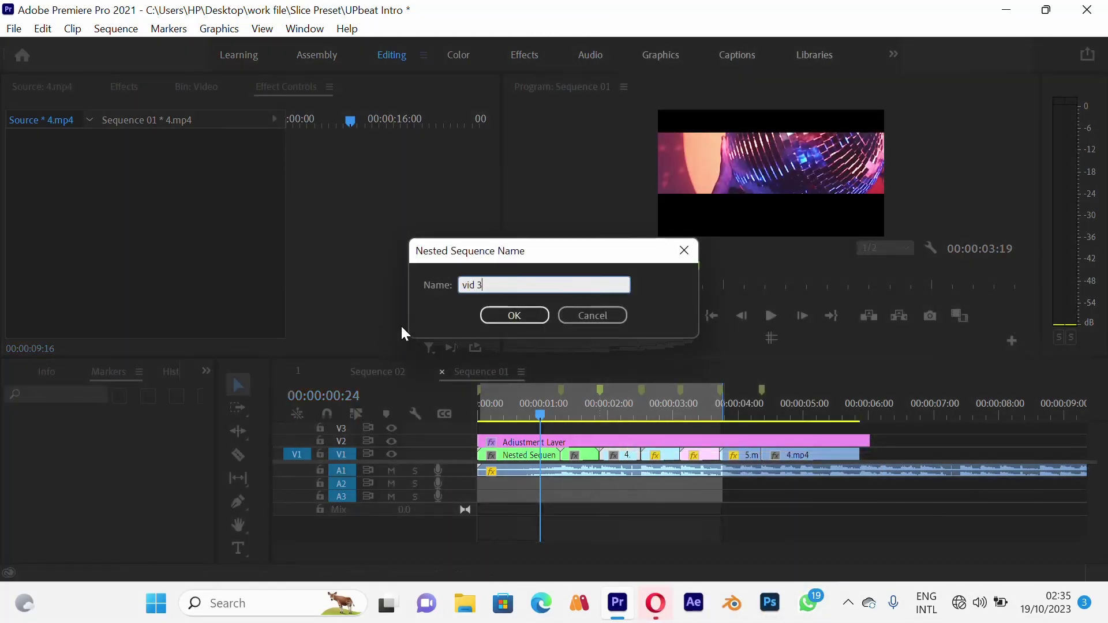
click(515, 316)
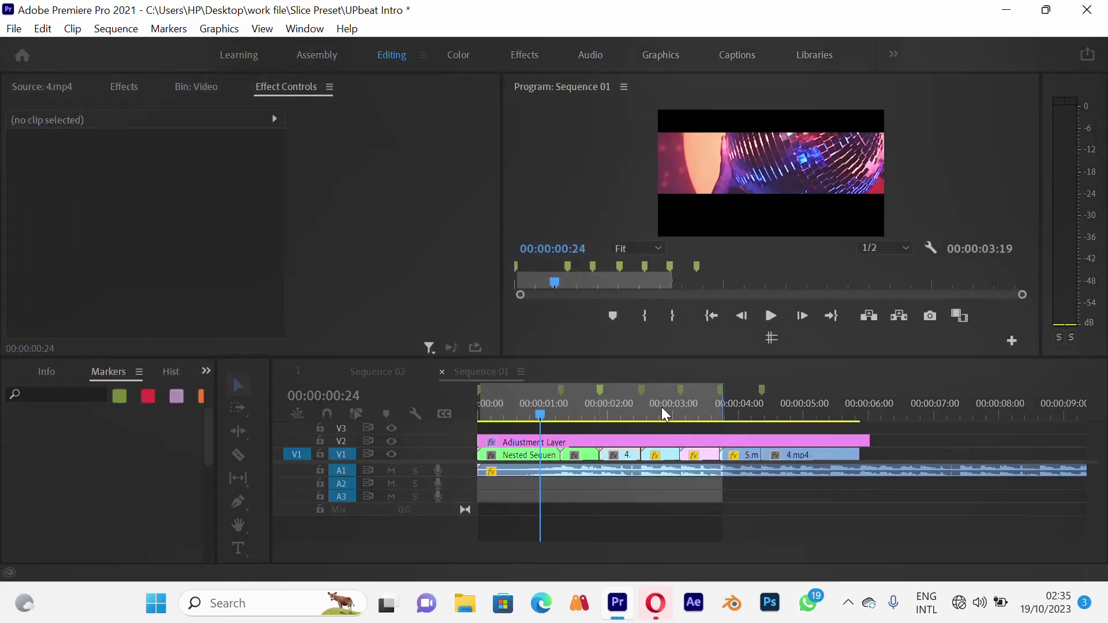
- Nest the fourth clip on V1, 3.mp4, as a sequence named "vid3"
click(661, 407)
click(661, 407)
click(671, 457)
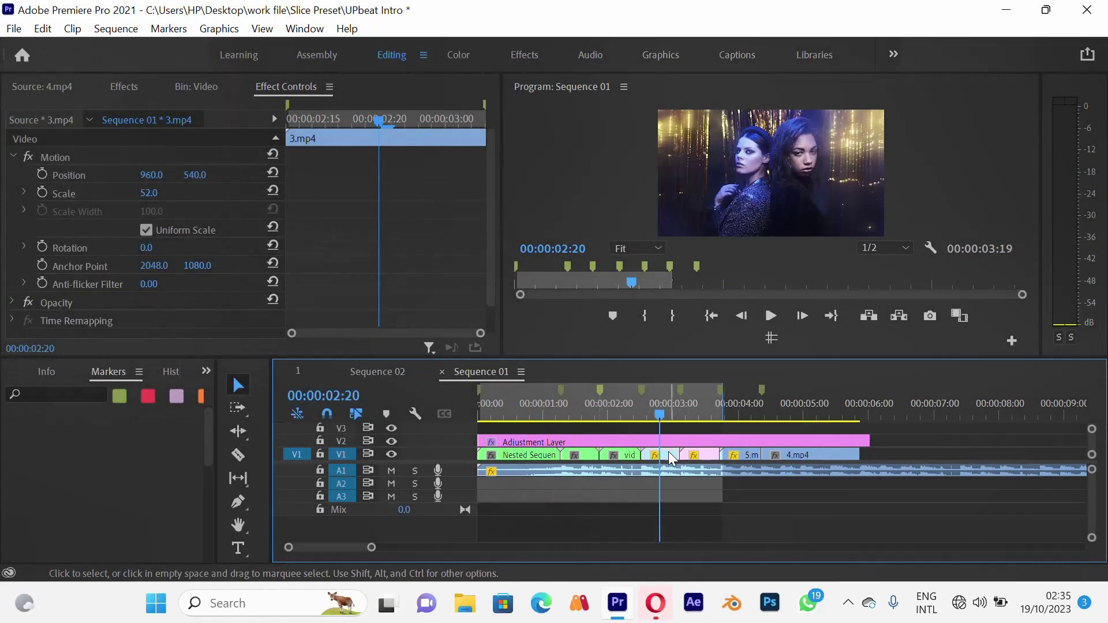
right_click(672, 459)
mouse_move(703, 508)
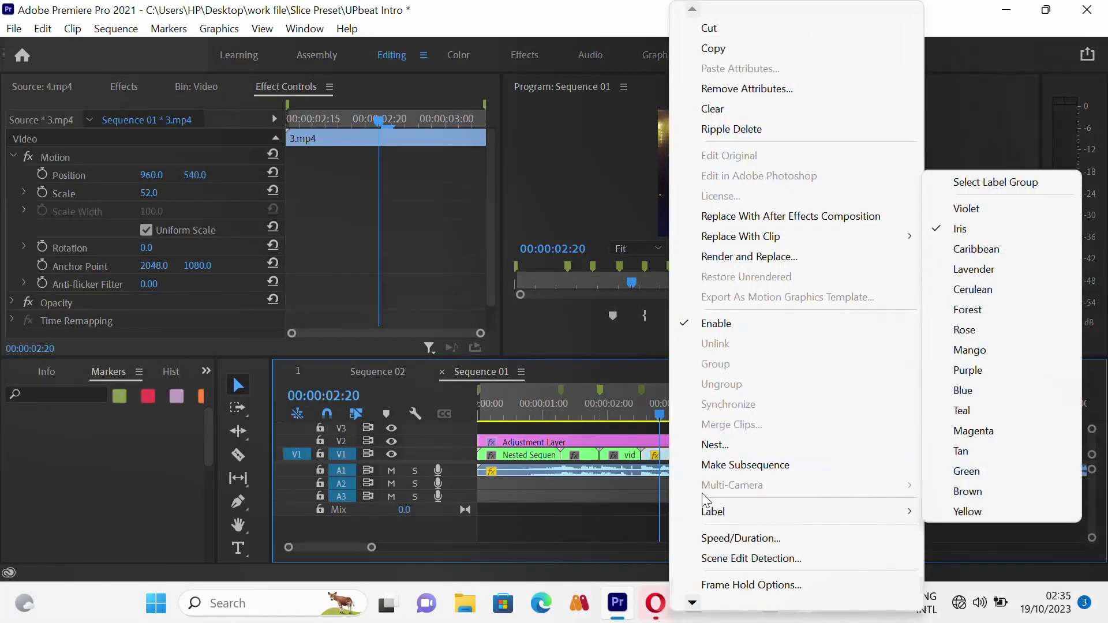
click(739, 446)
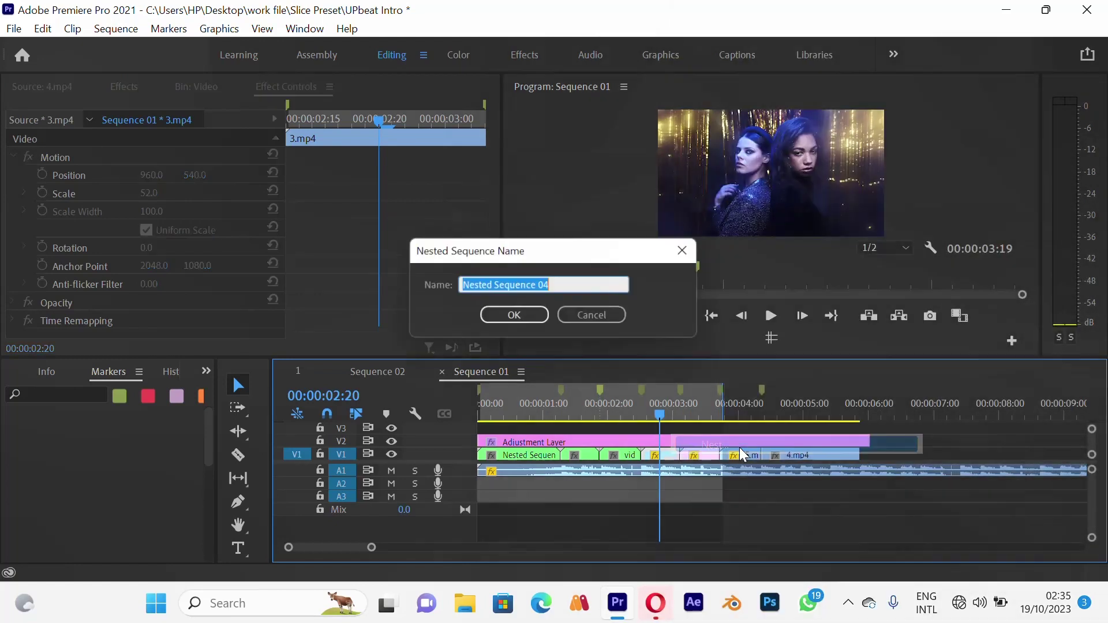
text(v)
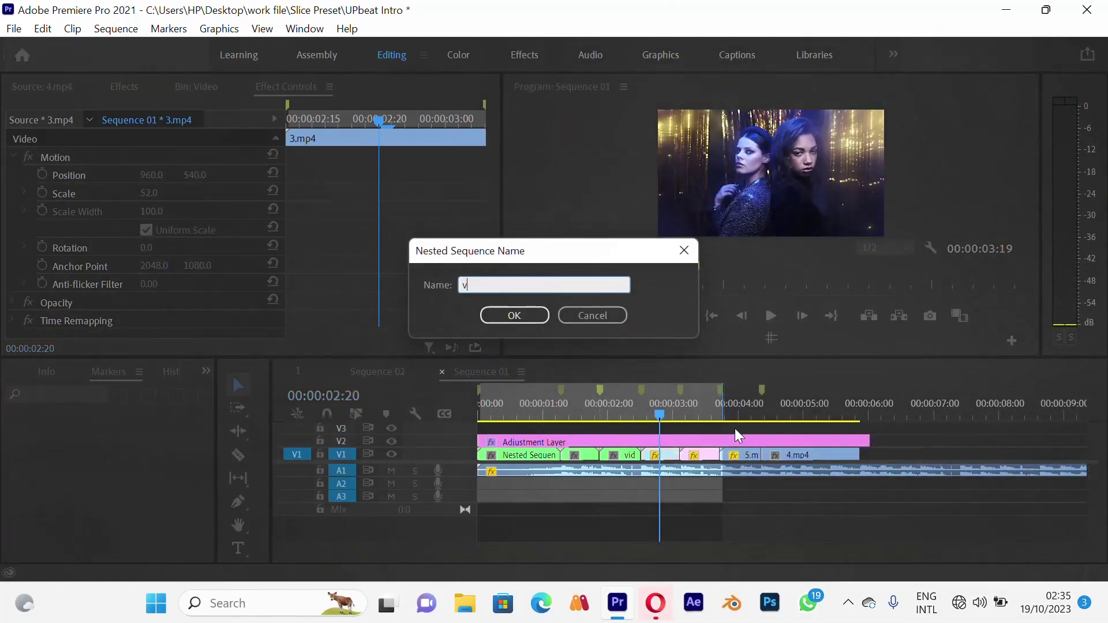
text(ideo)
key(BackSpace)
key(BackSpace)
text(3)
click(500, 316)
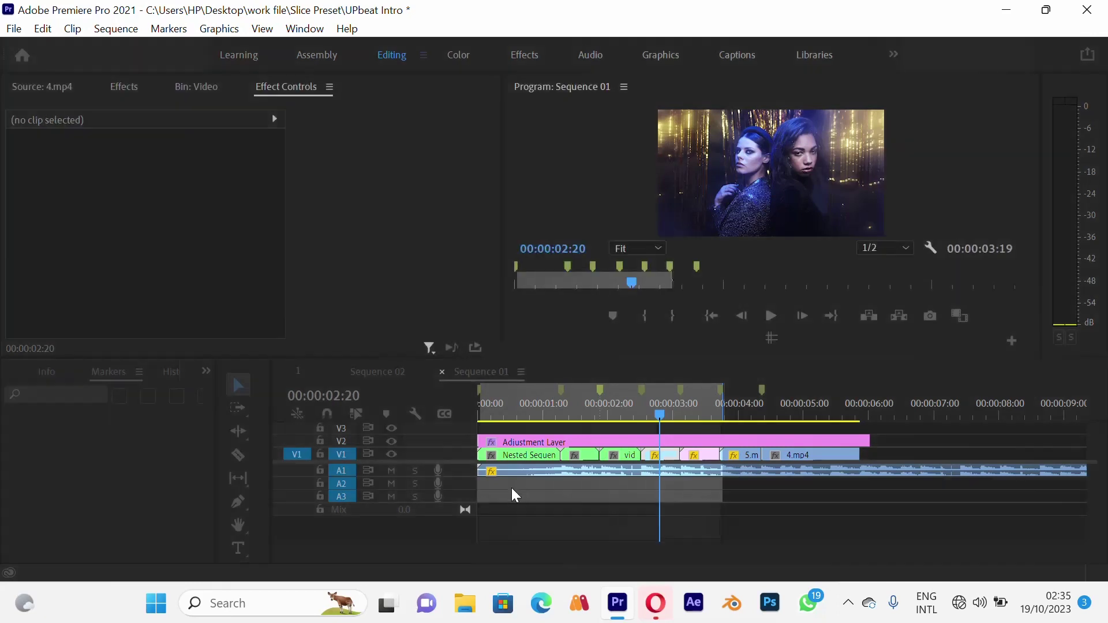
- Enlarge the V1 track and nest the fifth clip, 2.mp4, as a sequence named "Vid 4"
click(459, 457)
scroll(457, 456, up, 2)
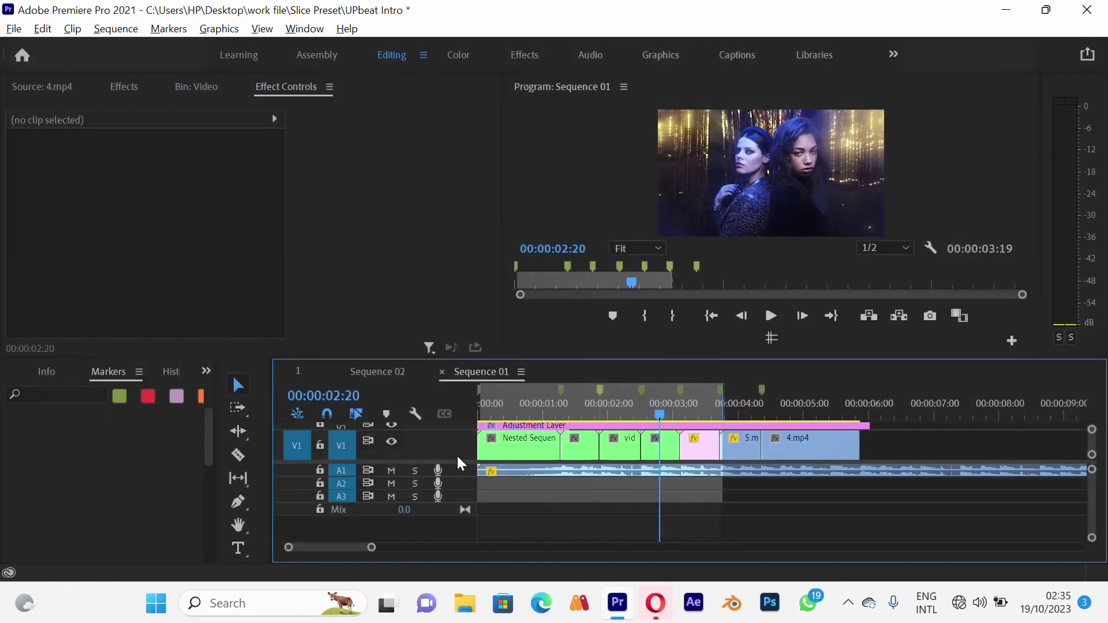
click(697, 443)
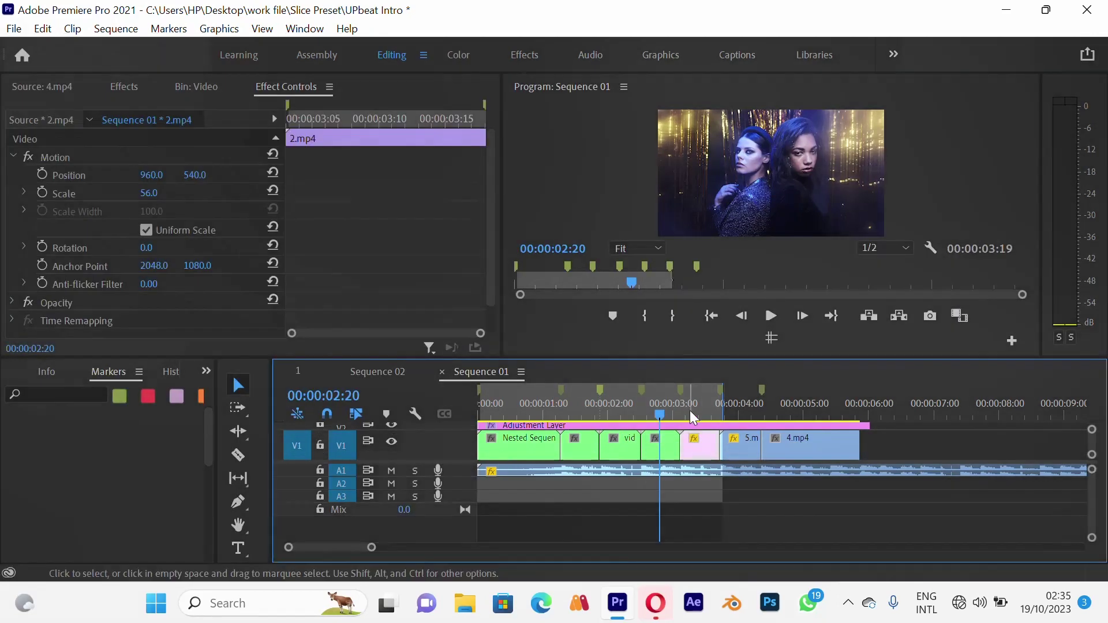
click(690, 410)
right_click(697, 445)
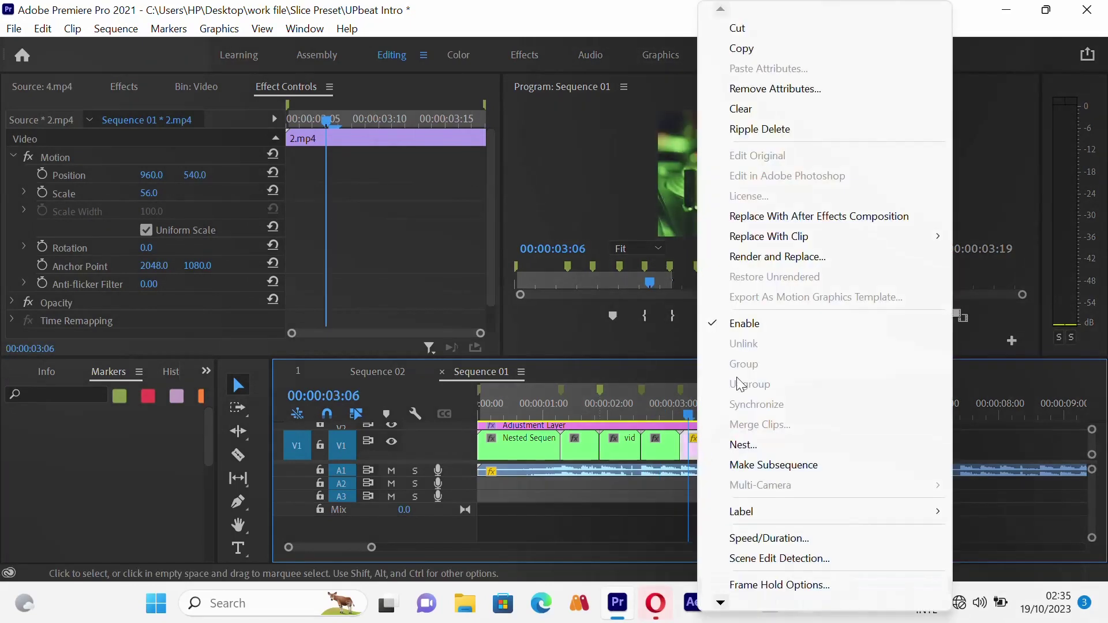
click(738, 450)
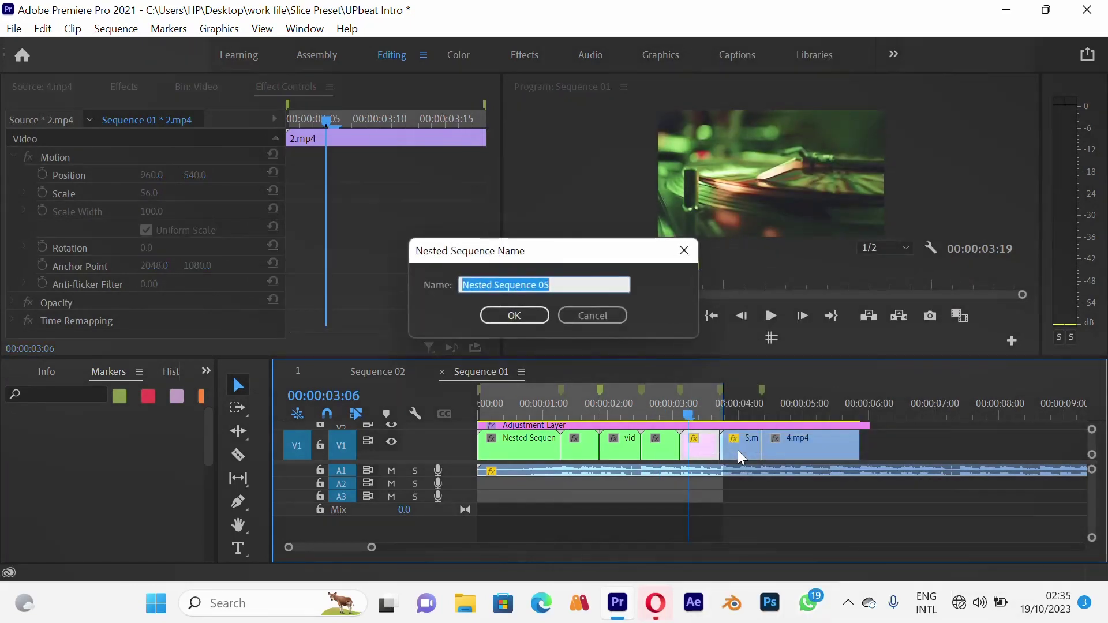
text(Vid 4)
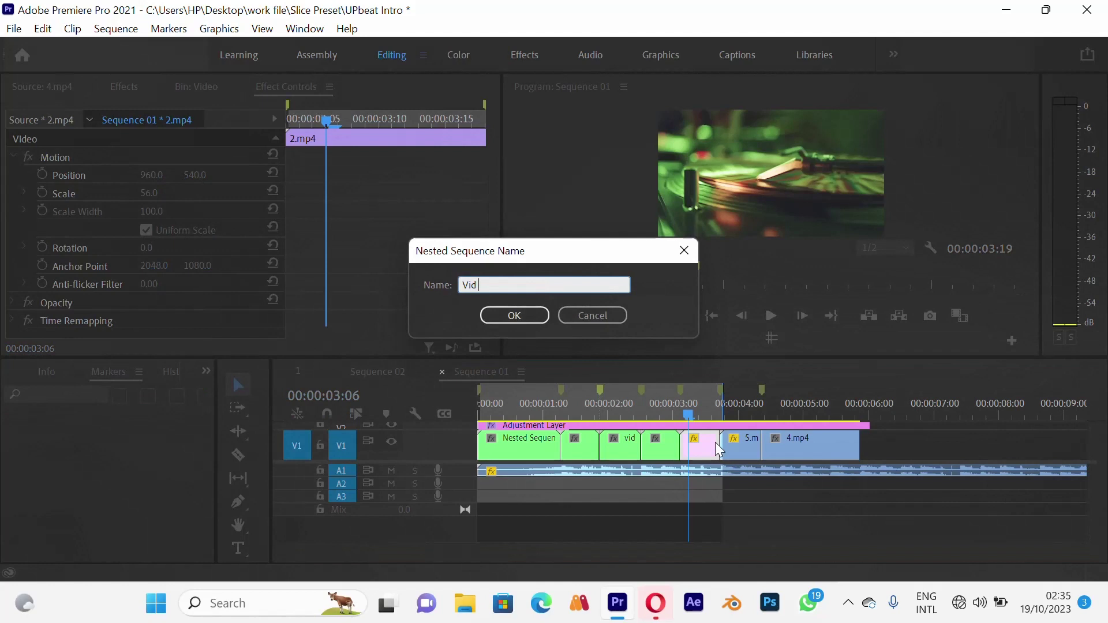
click(523, 317)
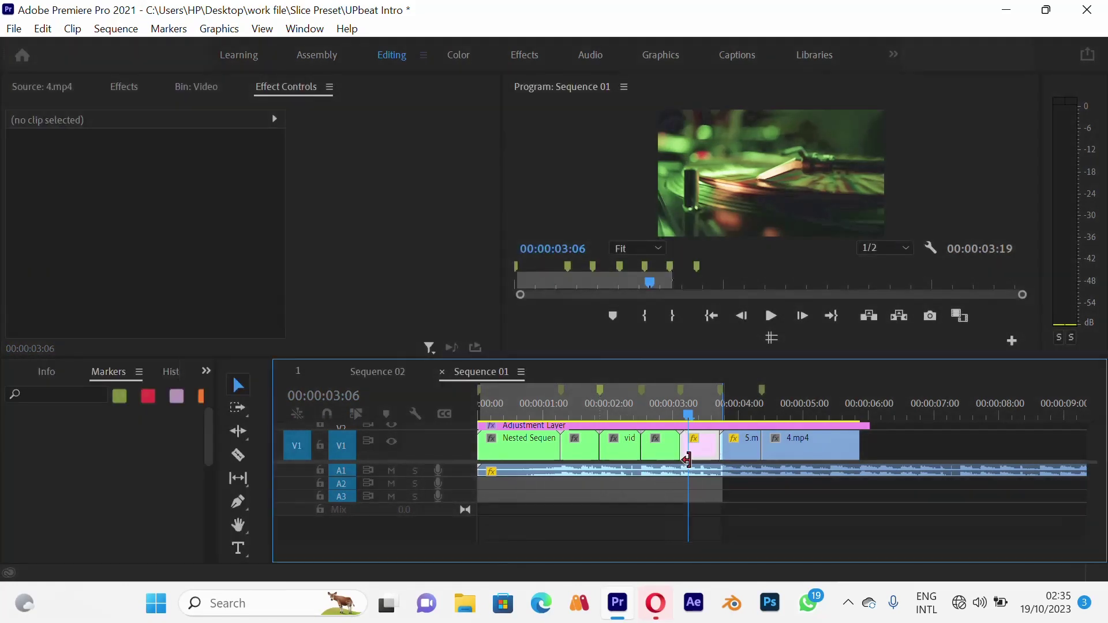
- Play the intro from the start to review the nested clips, and scrub to 00:00:01:10 in vid 2
key(=)
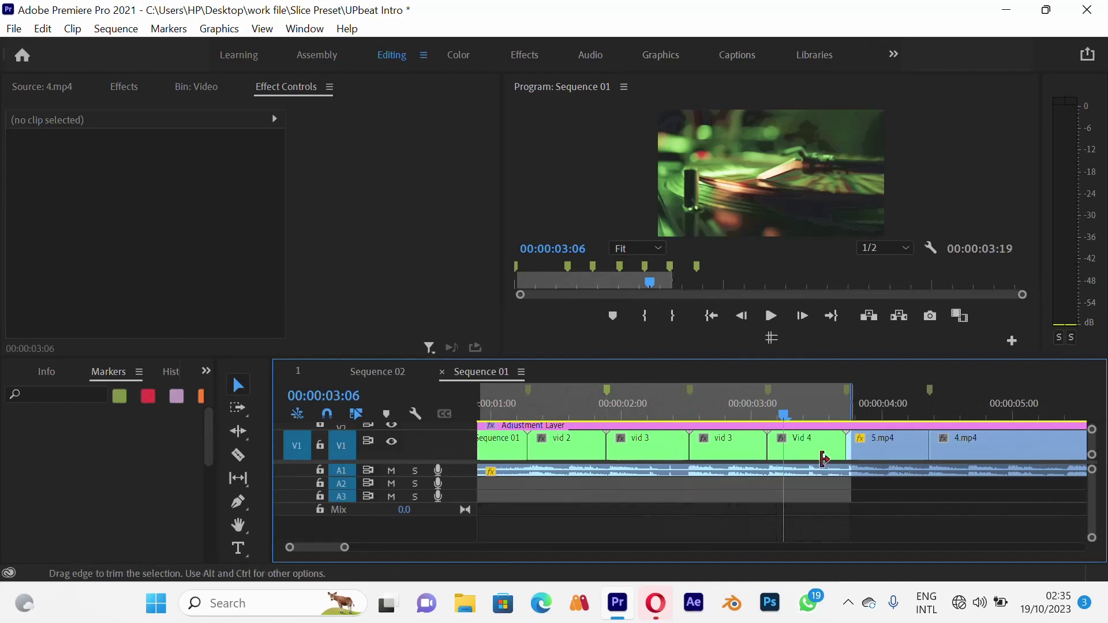
drag(789, 415, 379, 453)
key(space)
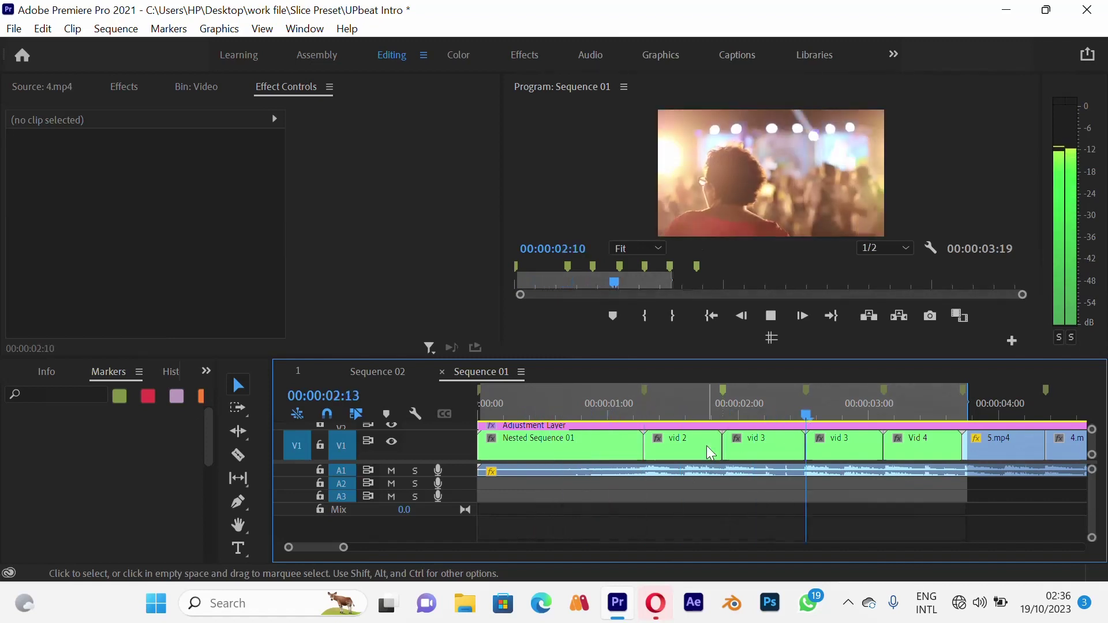
key(space)
drag(577, 408, 660, 466)
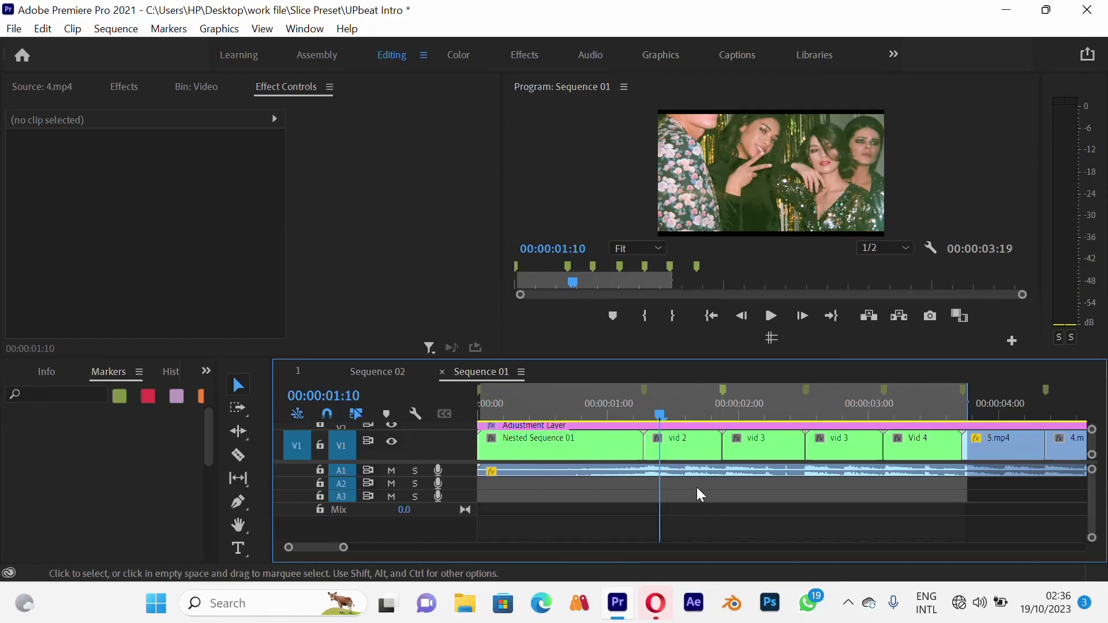
- Increase the height of audio track A1 so the beats under vid 2 can be read from the waveform
key(=)
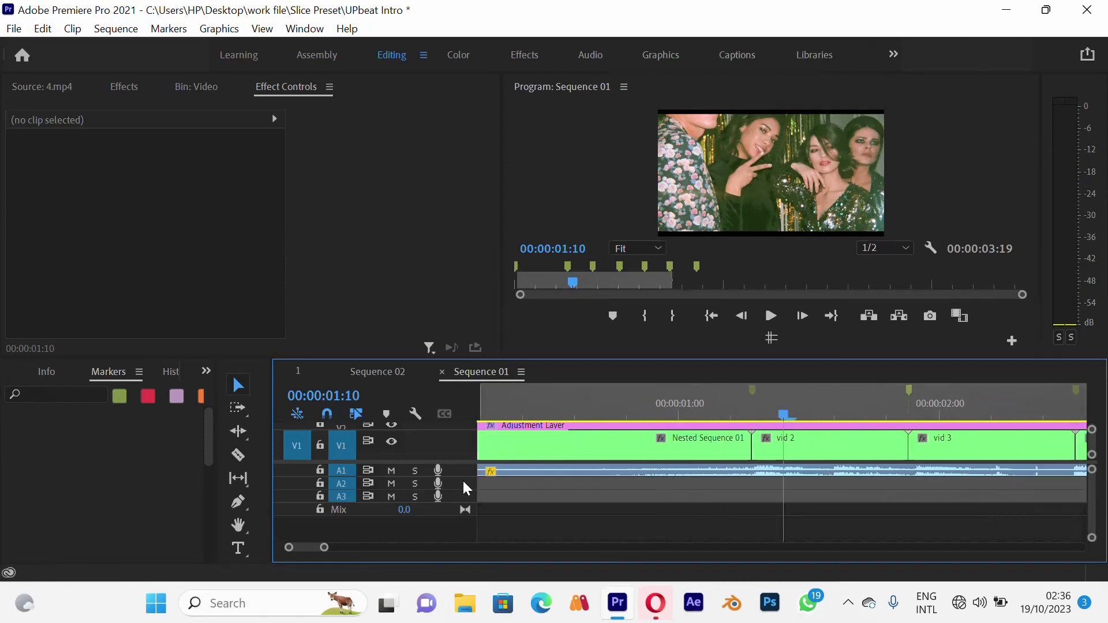
scroll(449, 472, up, 2)
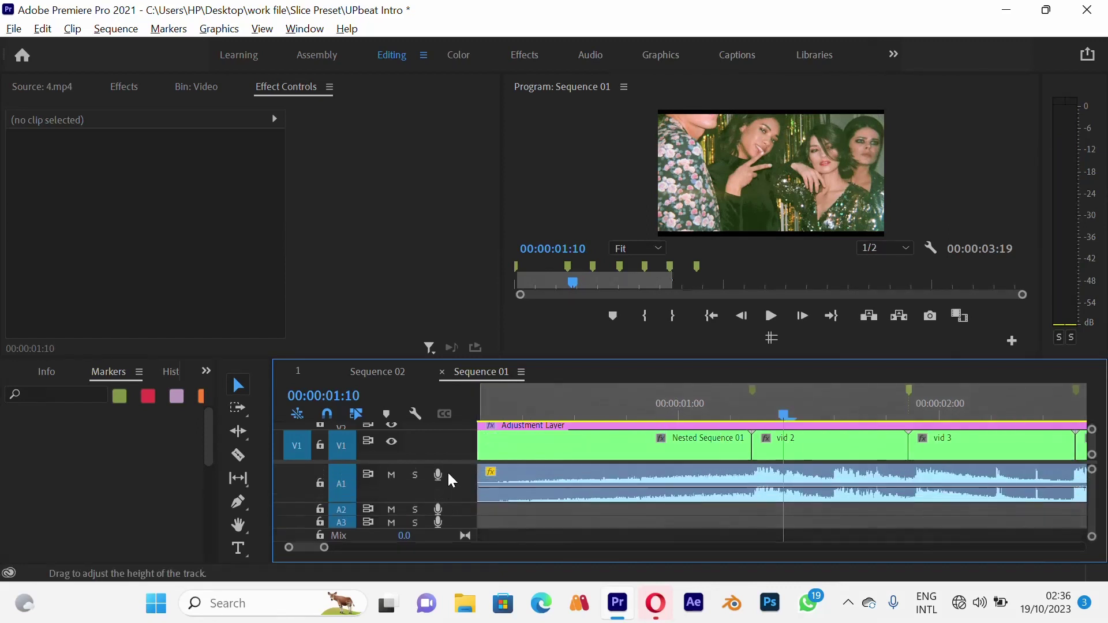
scroll(447, 471, down, 2)
scroll(448, 471, up, 2)
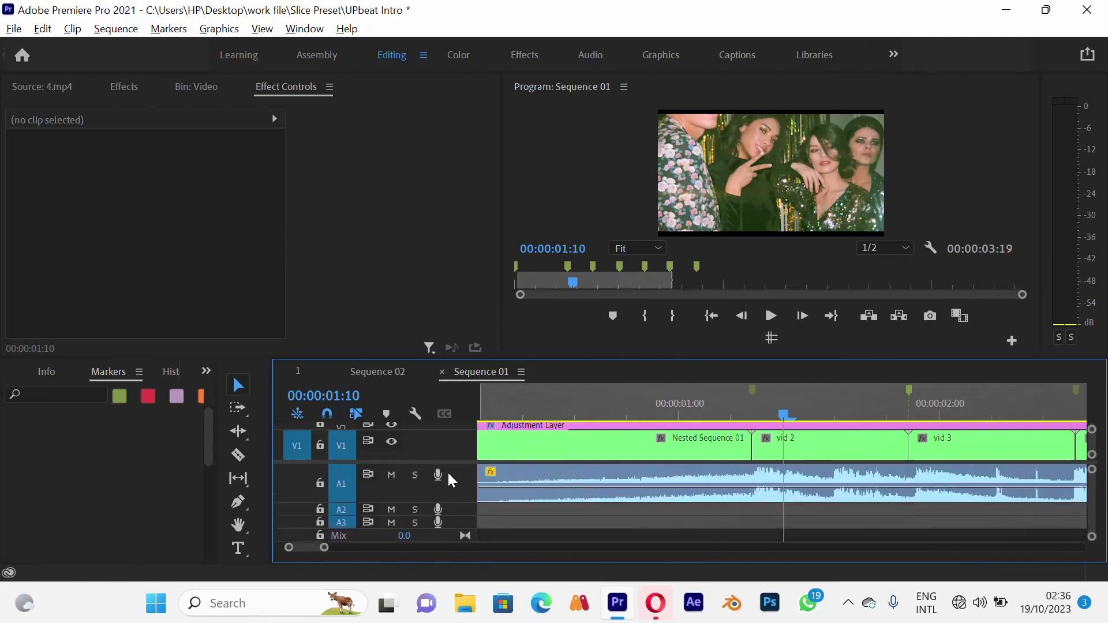
scroll(448, 470, down, 2)
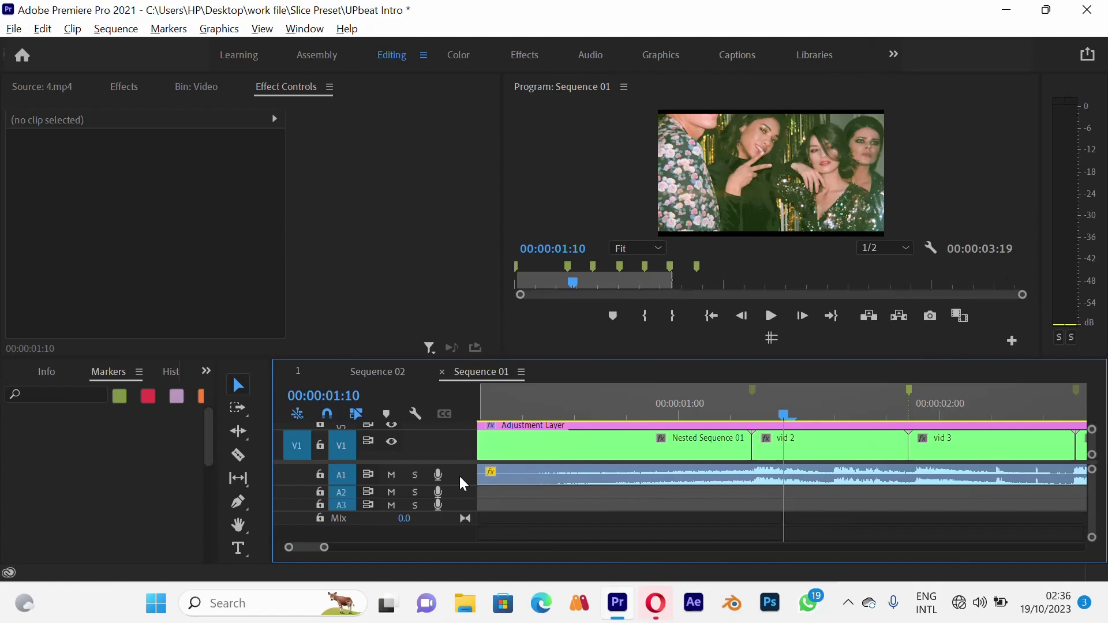
scroll(460, 479, up, 5)
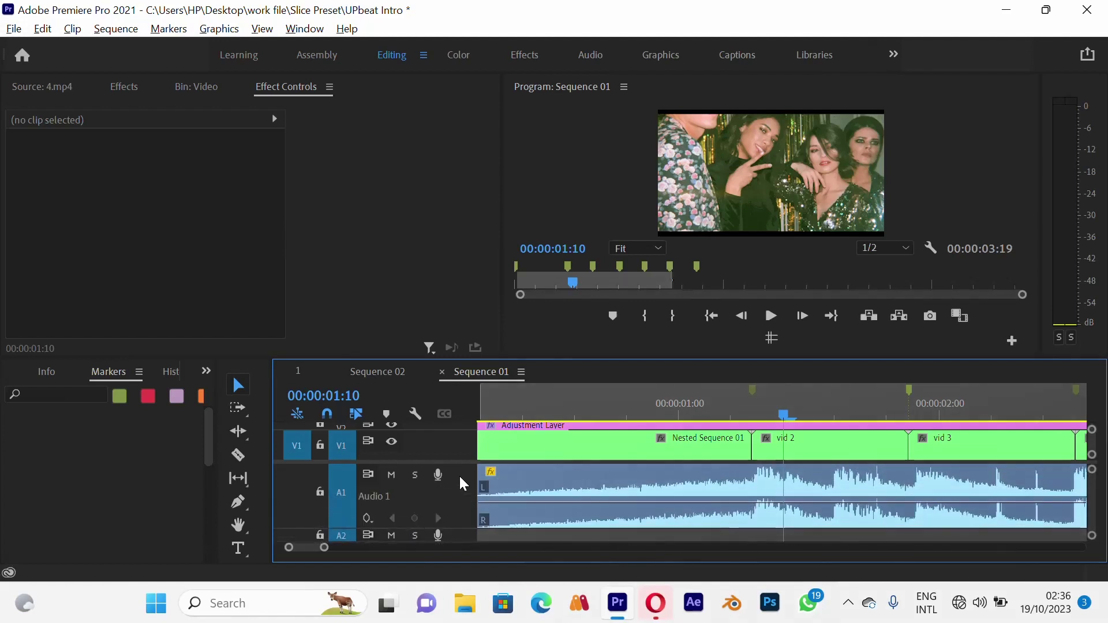
scroll(461, 482, down, 2)
scroll(461, 480, down, 2)
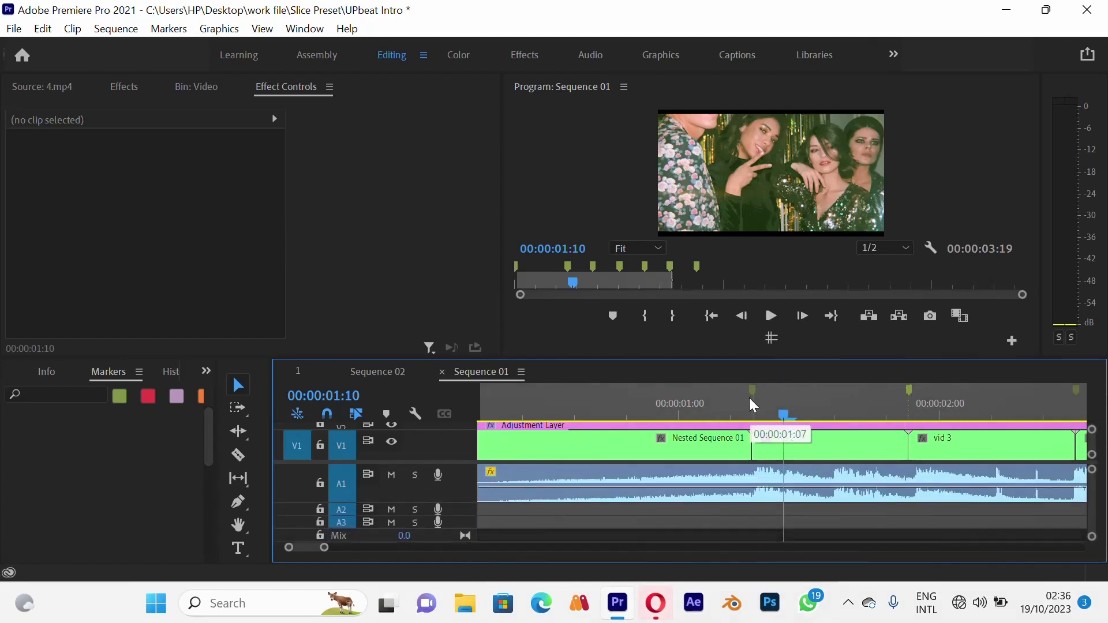
- Compare the marker at 00:00:01:07 with the audio peak inside vid 2, and place the playhead on that peak at 00:00:01:15
drag(747, 399, 836, 443)
click(844, 476)
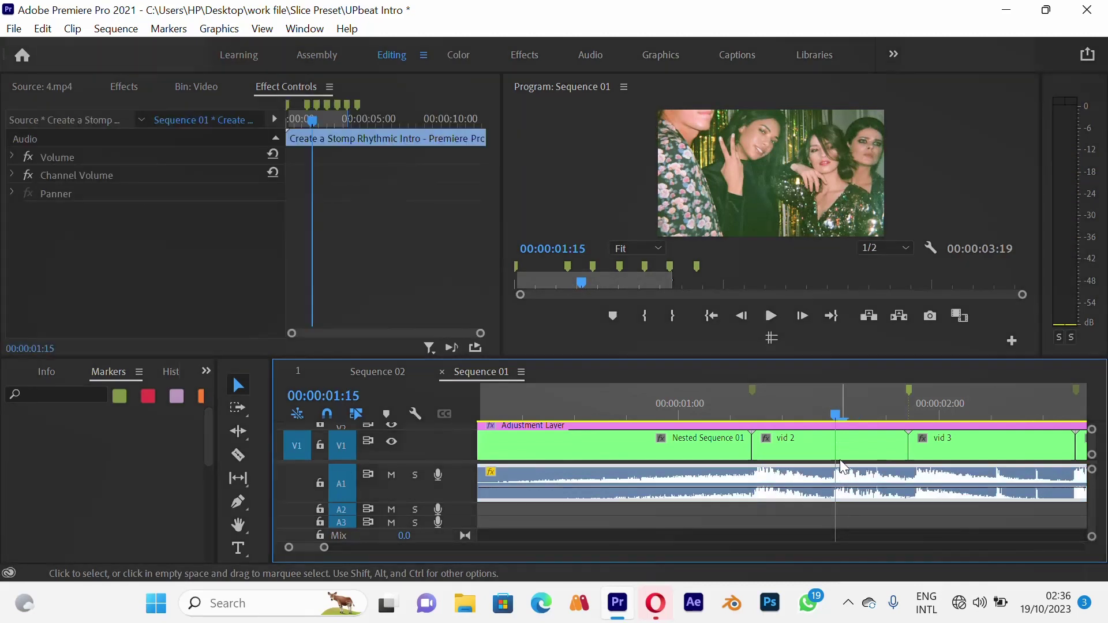
click(784, 519)
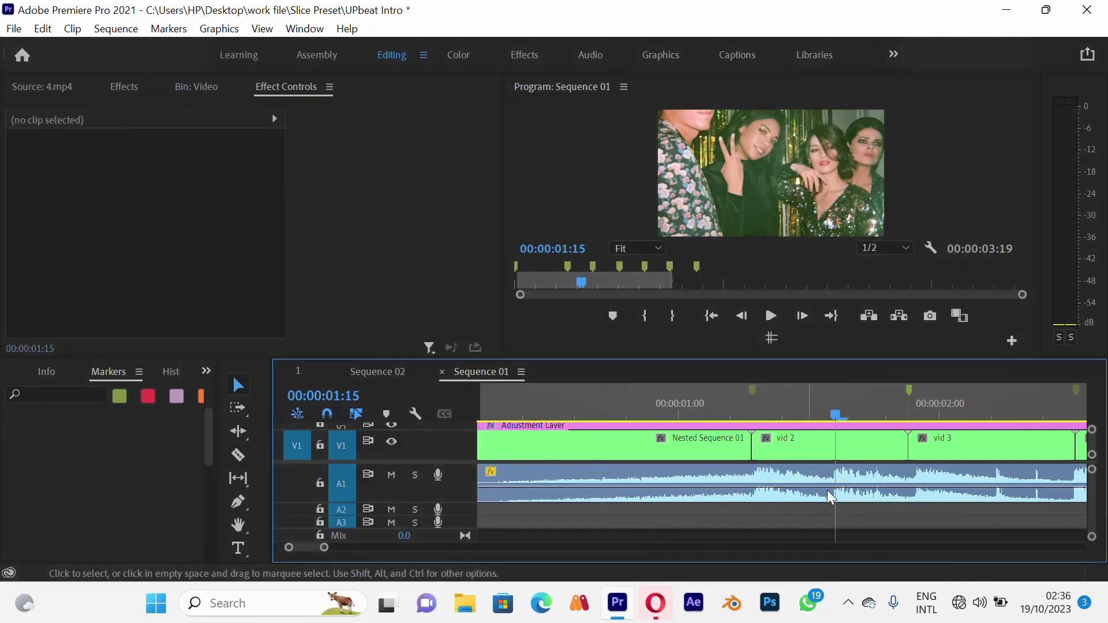
mouse_move(829, 410)
mouse_down()
mouse_move(802, 419)
mouse_move(839, 422)
mouse_up()
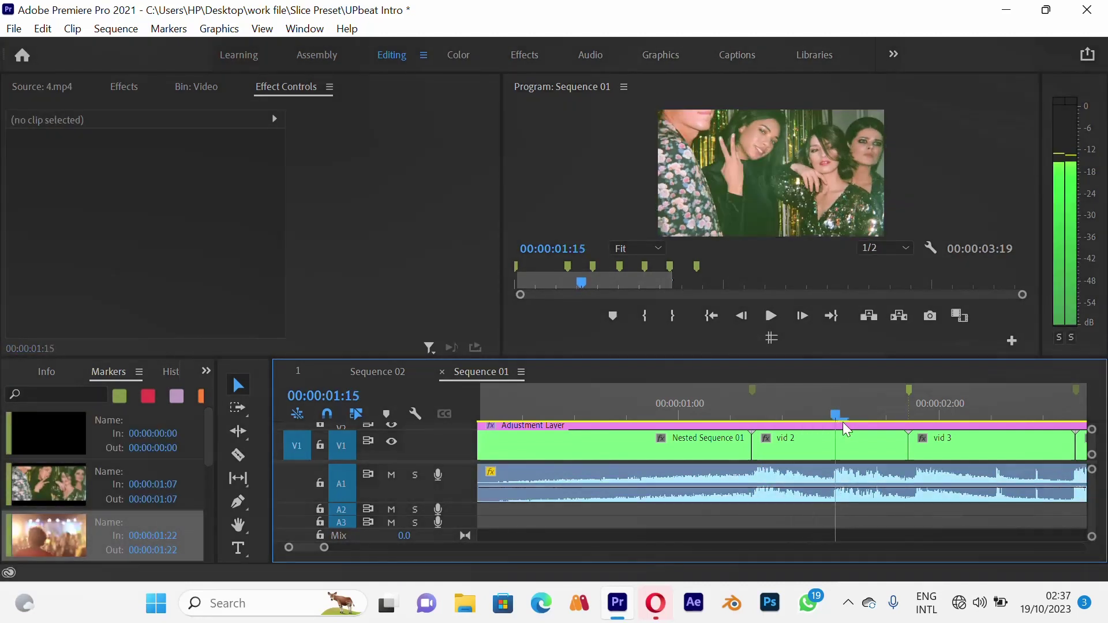
click(753, 390)
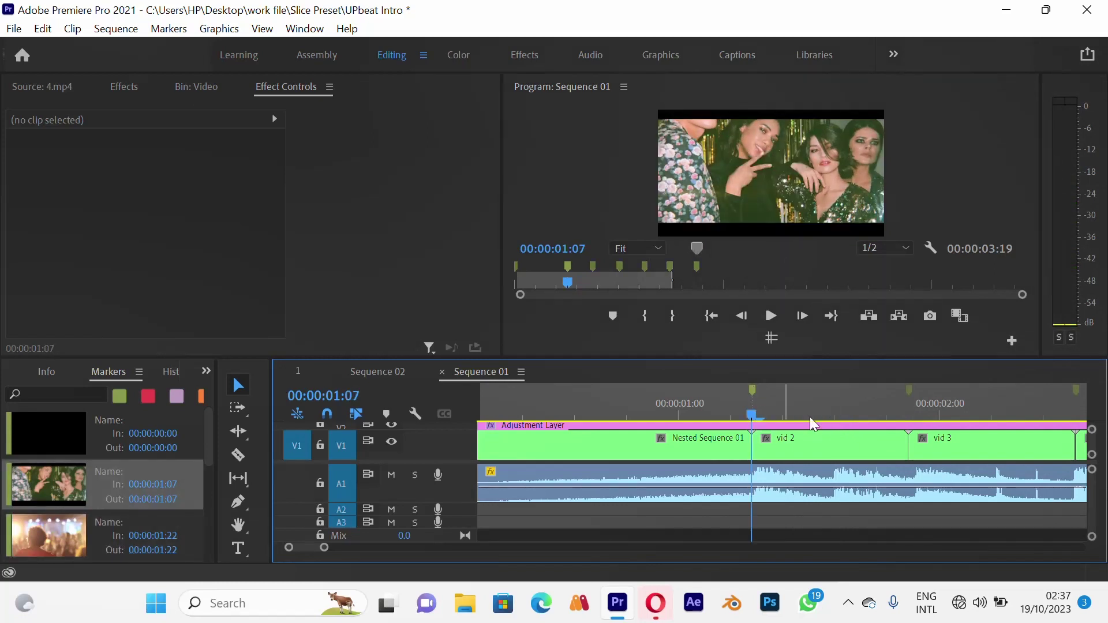
drag(843, 398, 836, 405)
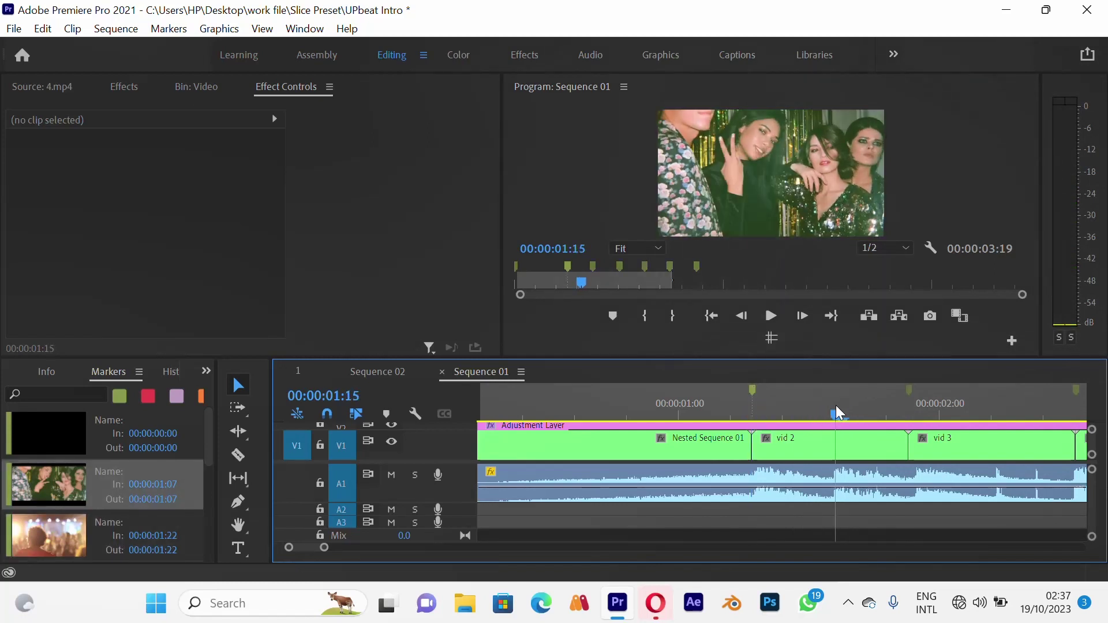
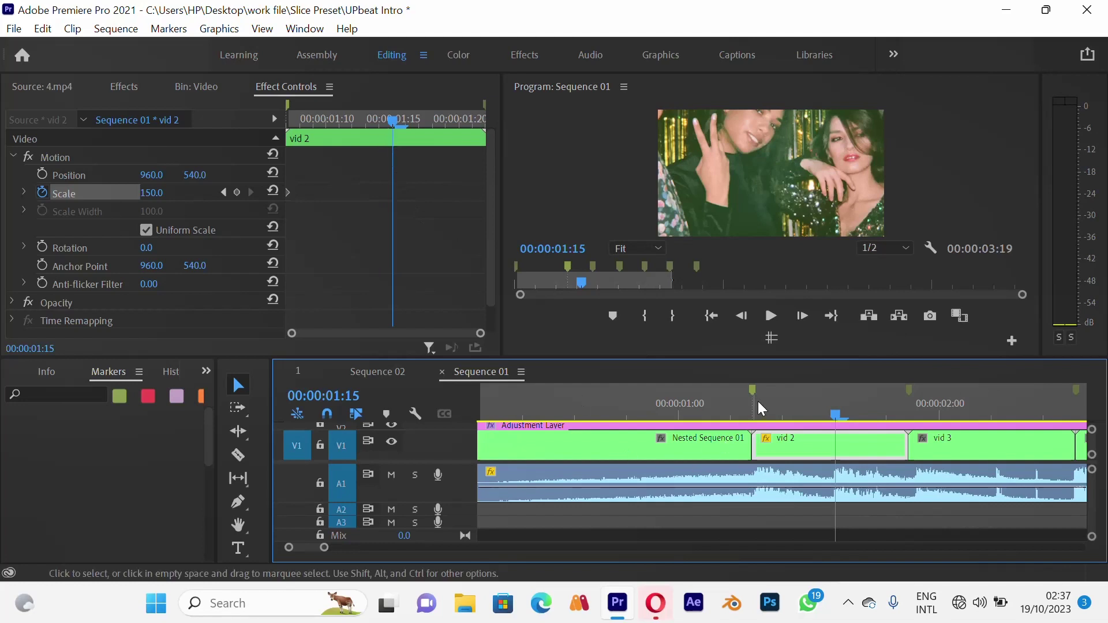
- Key vid 2's Scale at its default 100 at 00:00:01:15 and play back the zoom-out
mouse_move(830, 405)
mouse_down()
mouse_move(818, 408)
mouse_move(836, 404)
mouse_up()
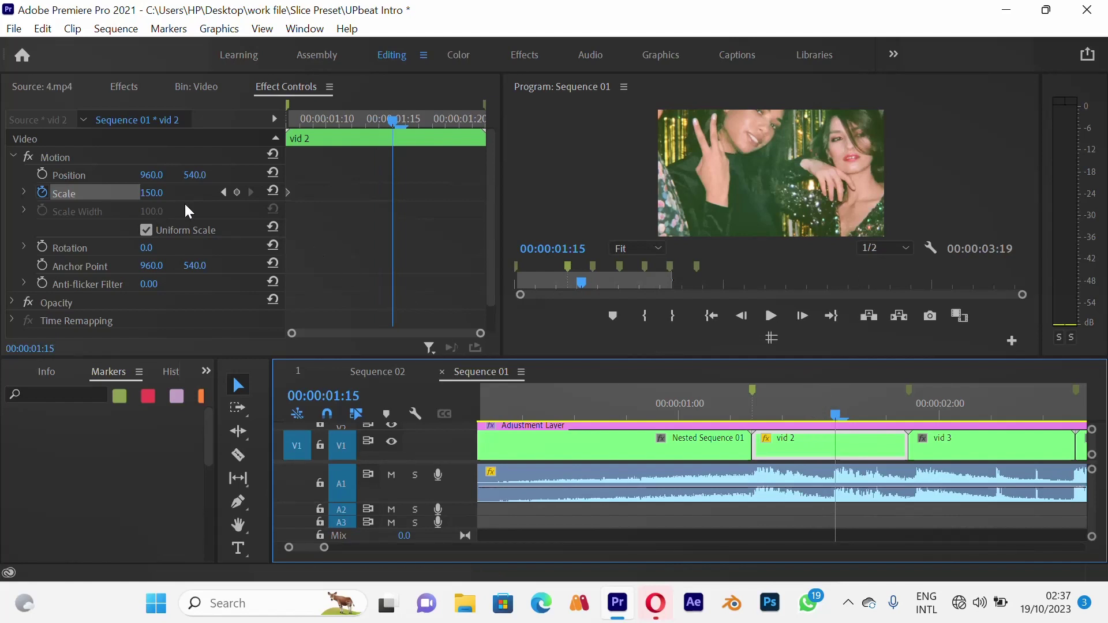
click(271, 192)
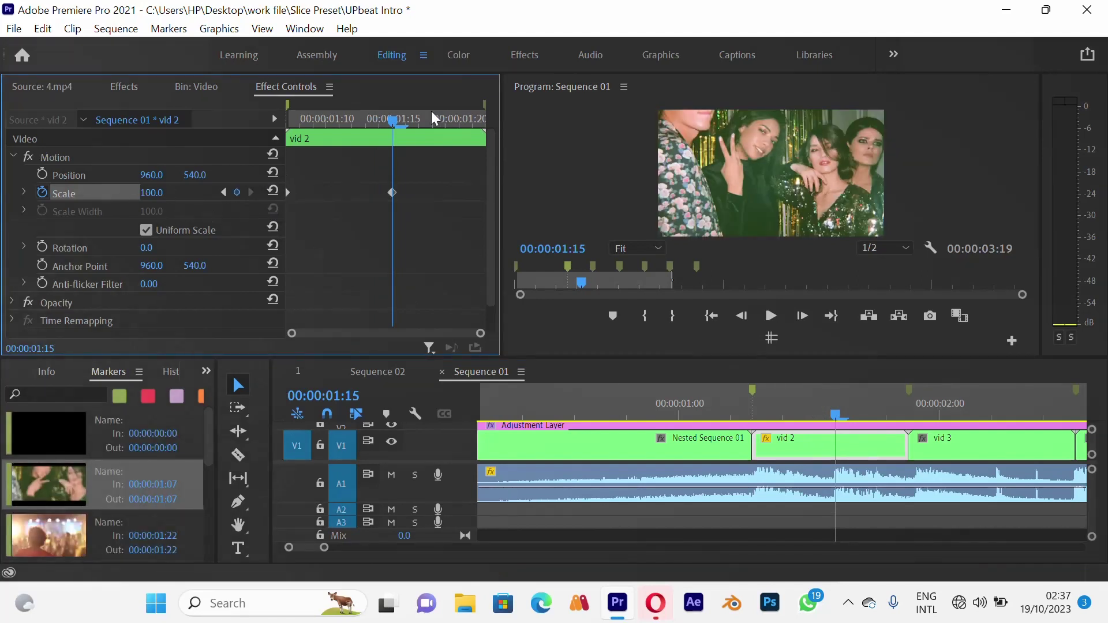
drag(391, 120, 269, 205)
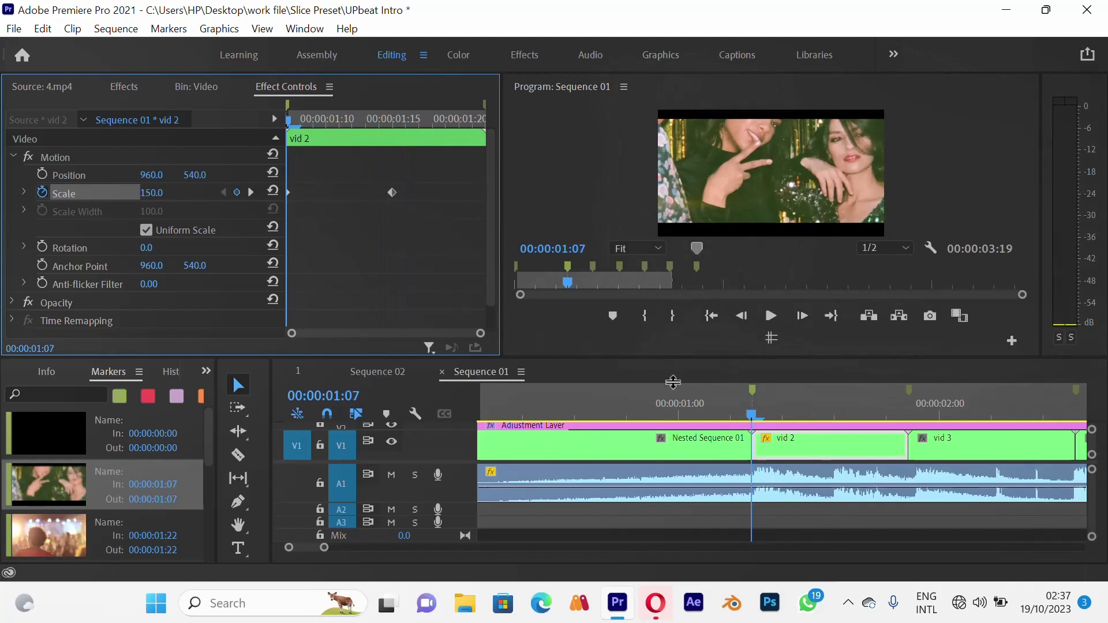
click(647, 417)
key(space)
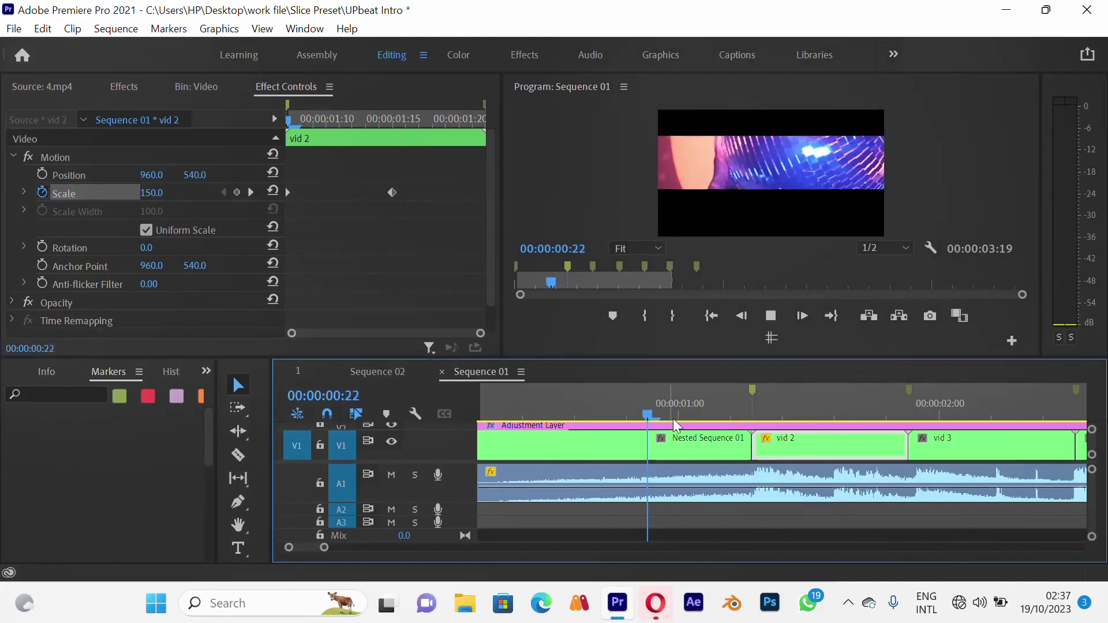
key(space)
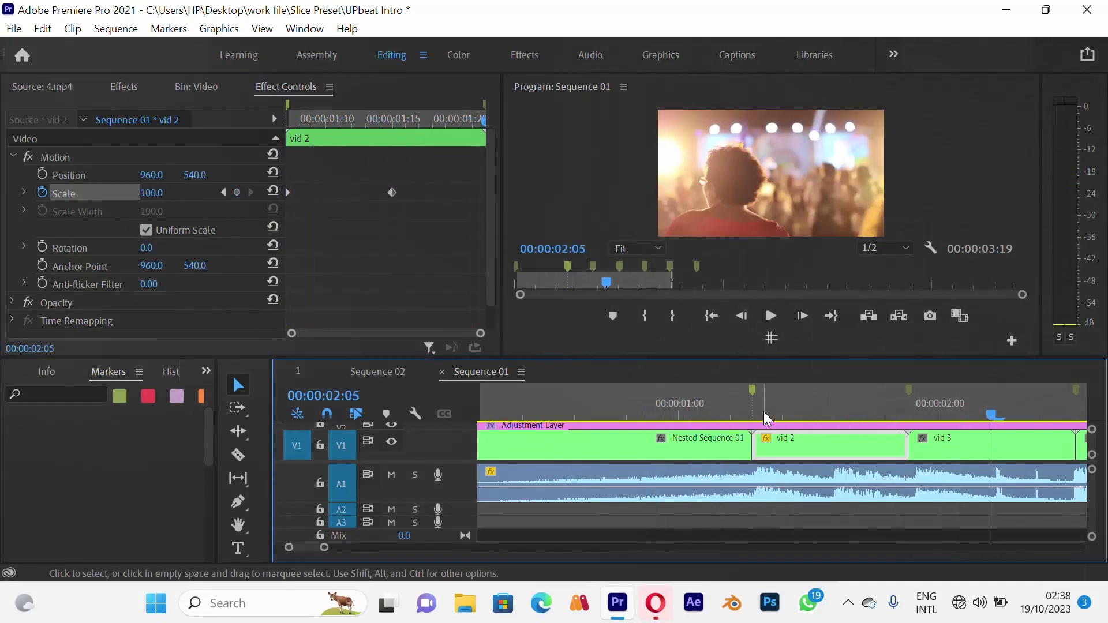
- Set both Scale keyframes of vid 2 to Bezier interpolation
click(763, 413)
drag(767, 411, 842, 413)
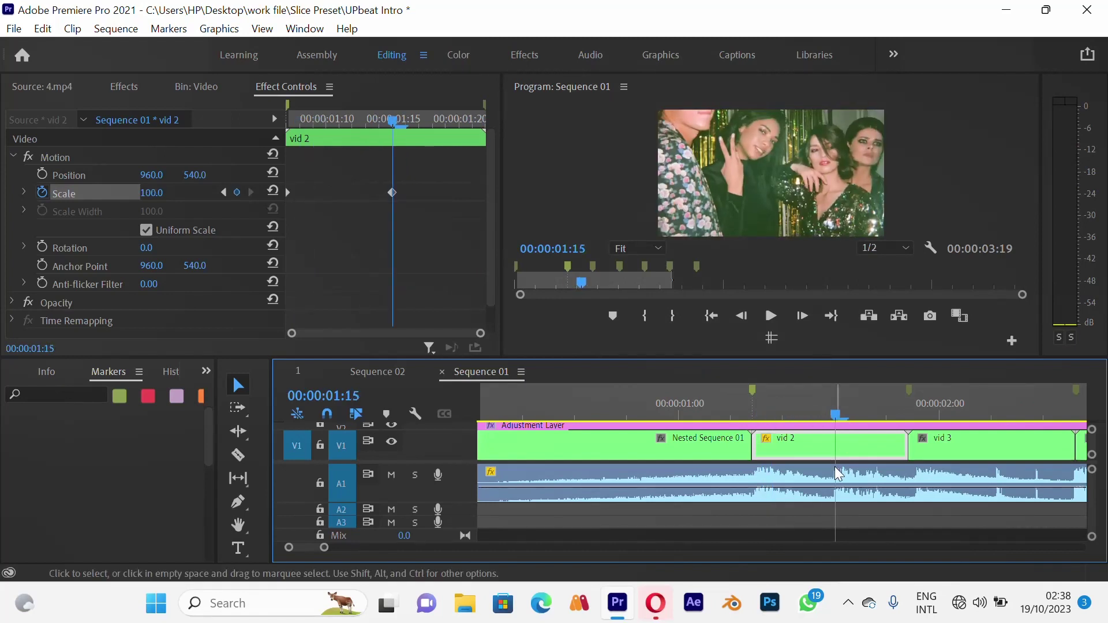
click(405, 220)
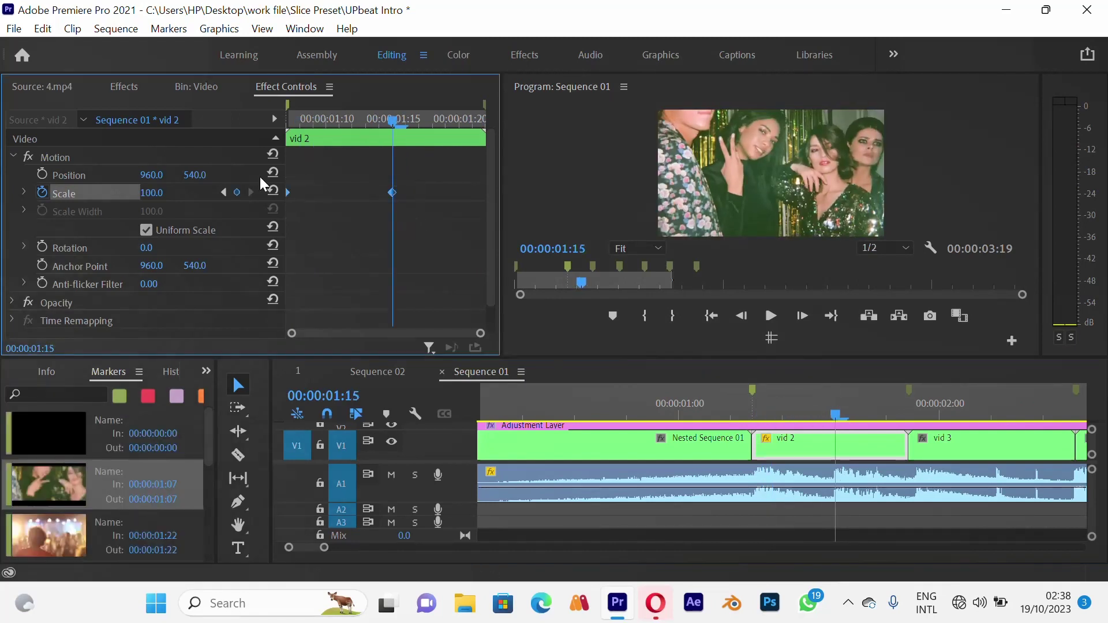
right_click(389, 191)
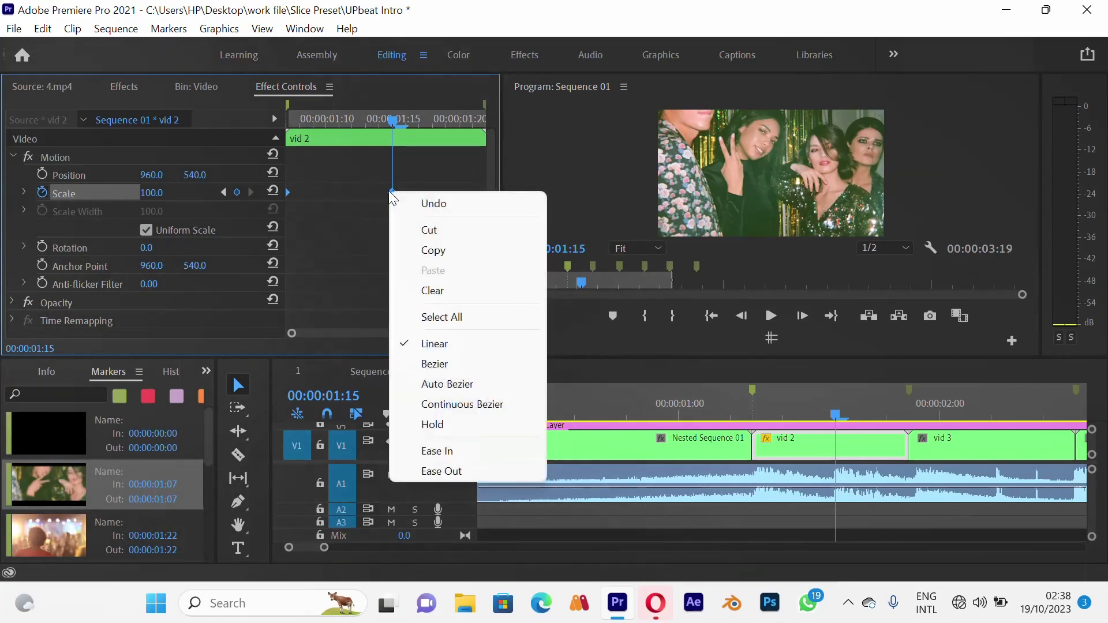
click(439, 384)
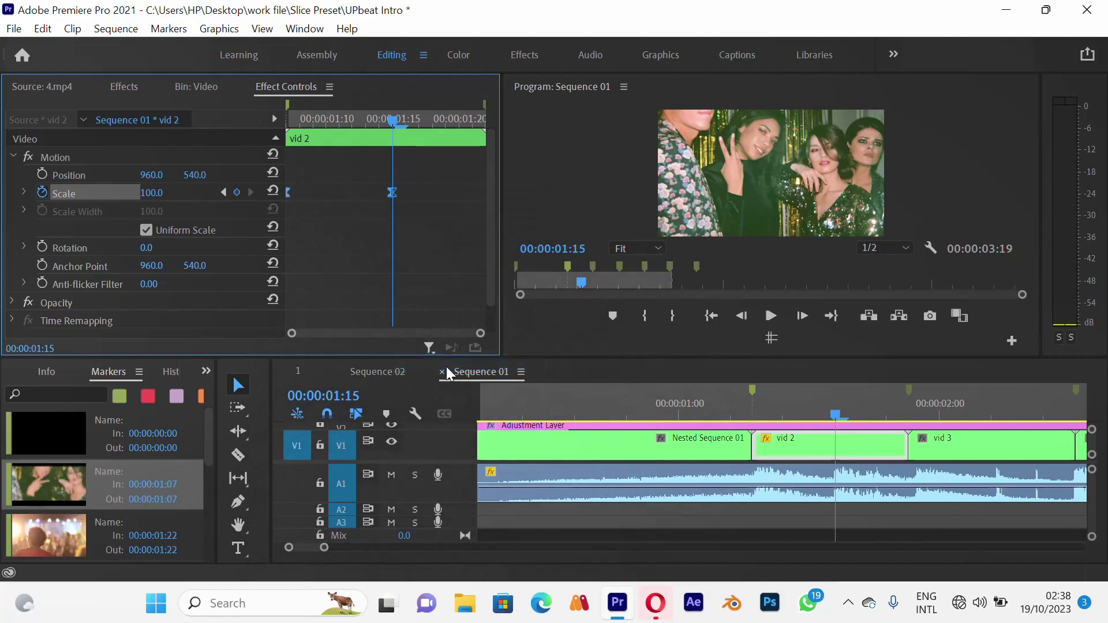
- Try to reshape the velocity curve in vid 2's Scale graph, and undo the curve and interpolation changes
click(23, 194)
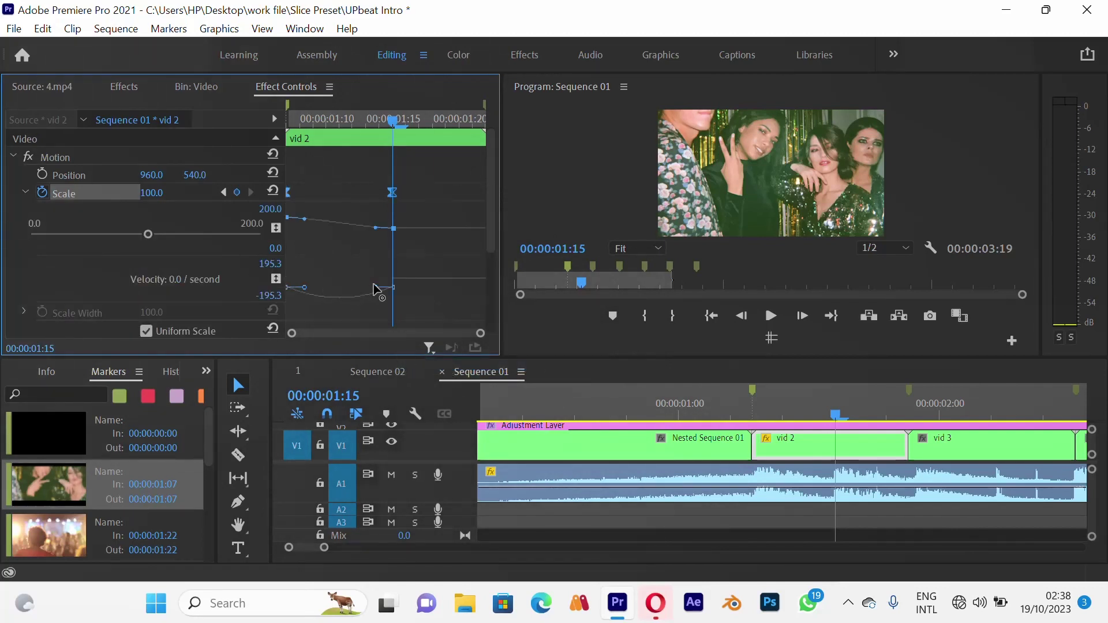
drag(375, 286, 299, 268)
key(ctrl+z)
key(ctrl+z)
key(ctrl+z)
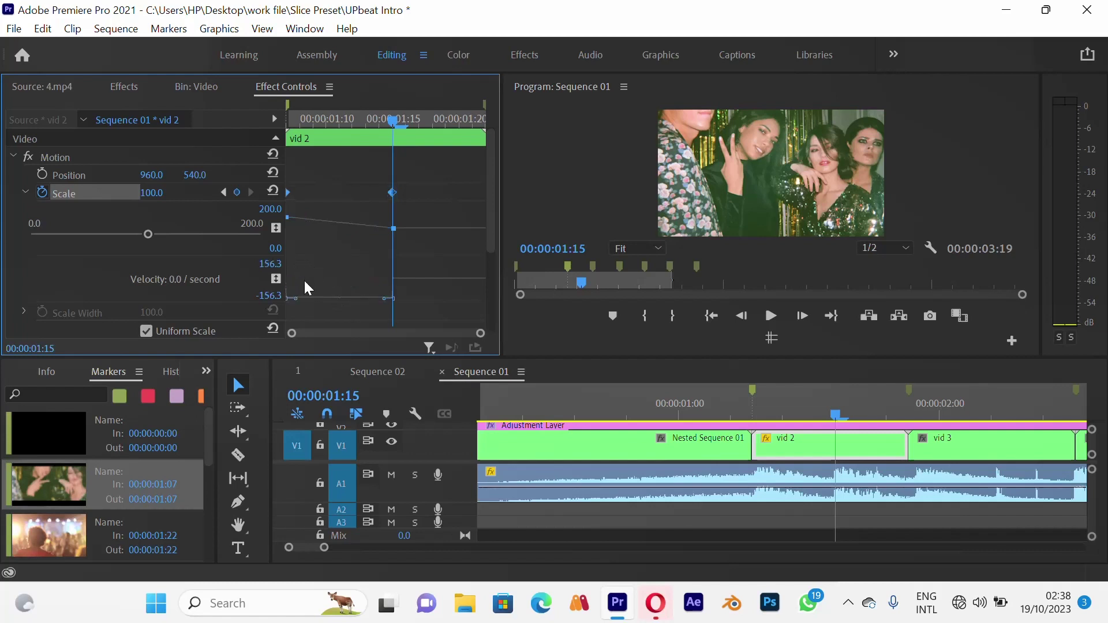
- Set both Scale keyframes of vid 2 to Bezier, lengthen the first keyframe's velocity handle toward zero velocity, and play back the zoom-out
right_click(390, 195)
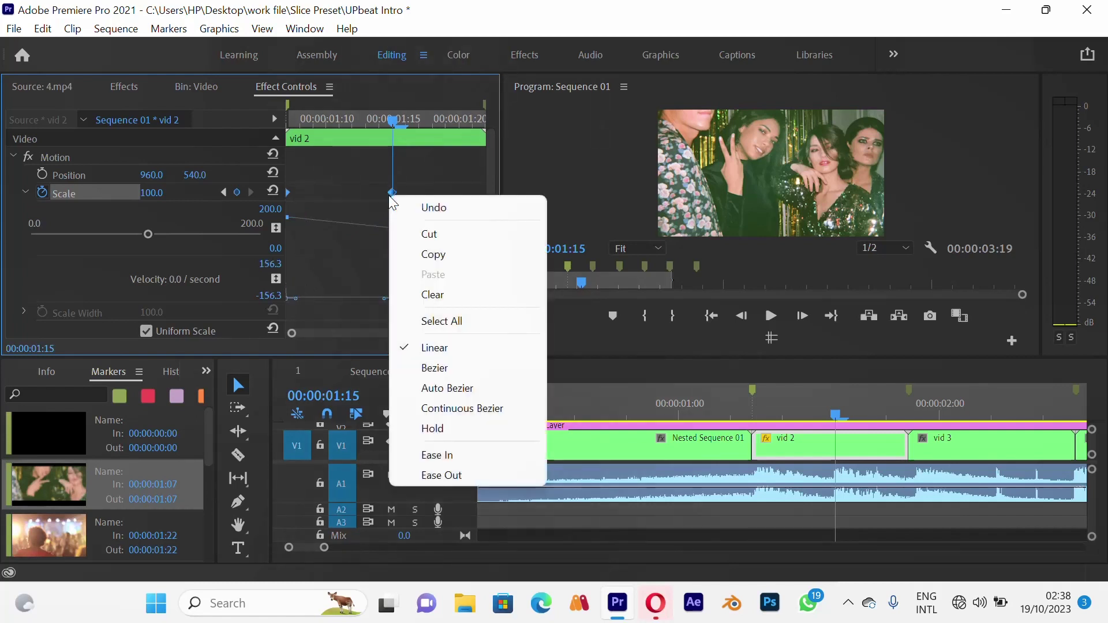
click(443, 385)
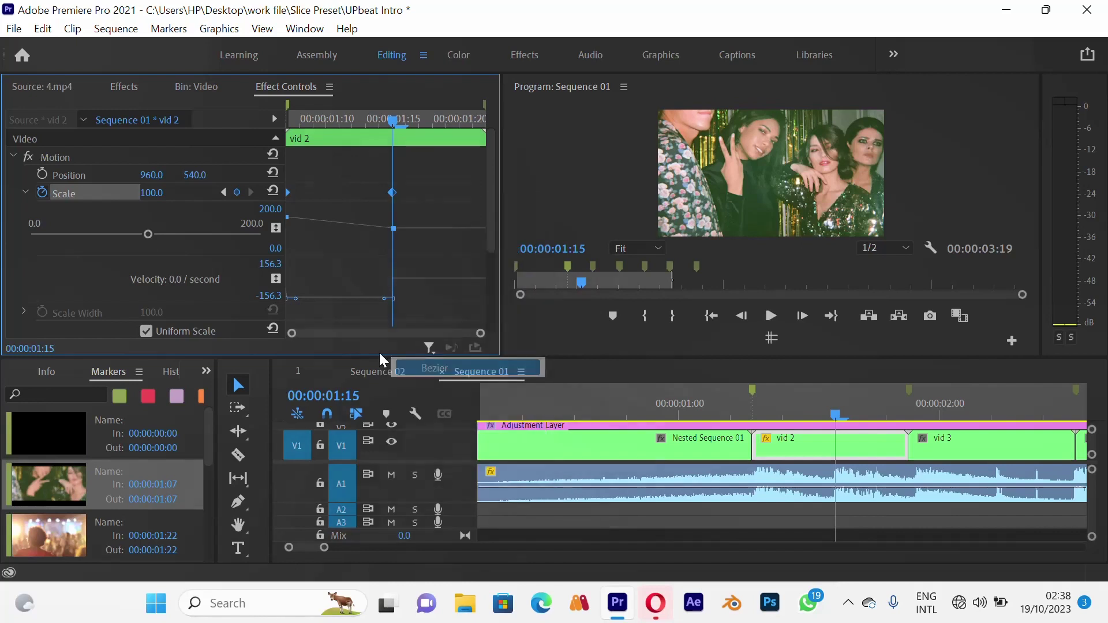
drag(306, 287, 332, 279)
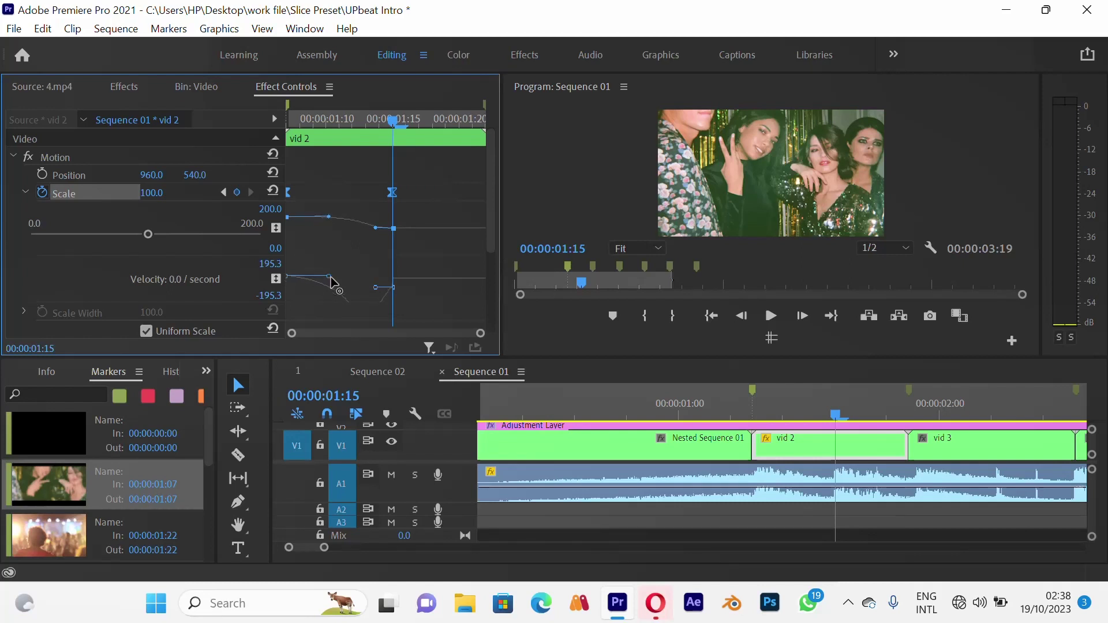
key(Up)
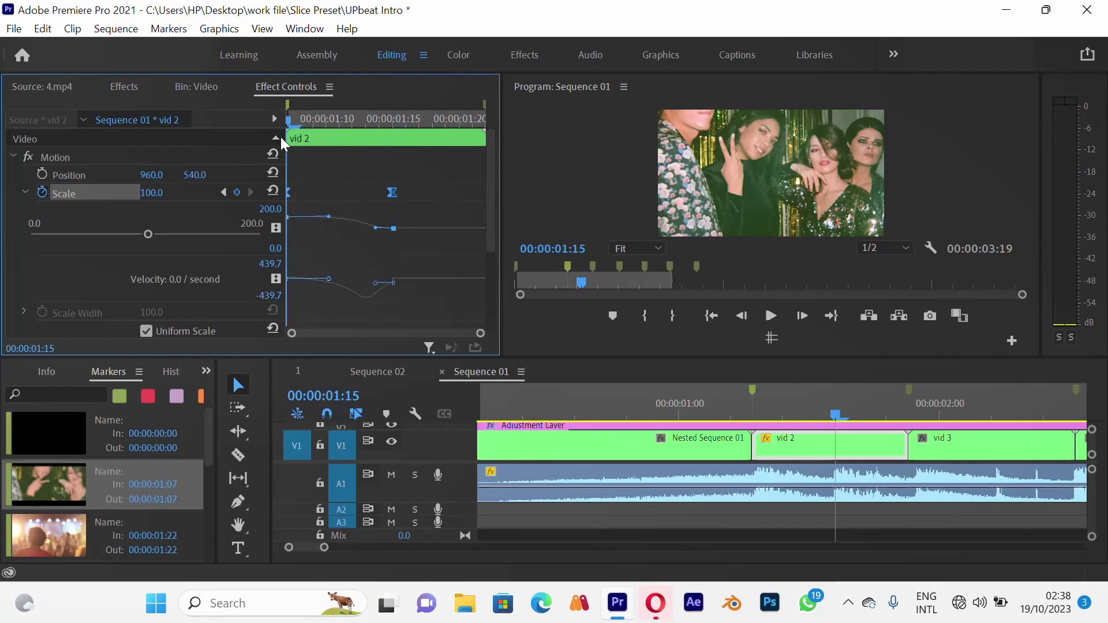
key(space)
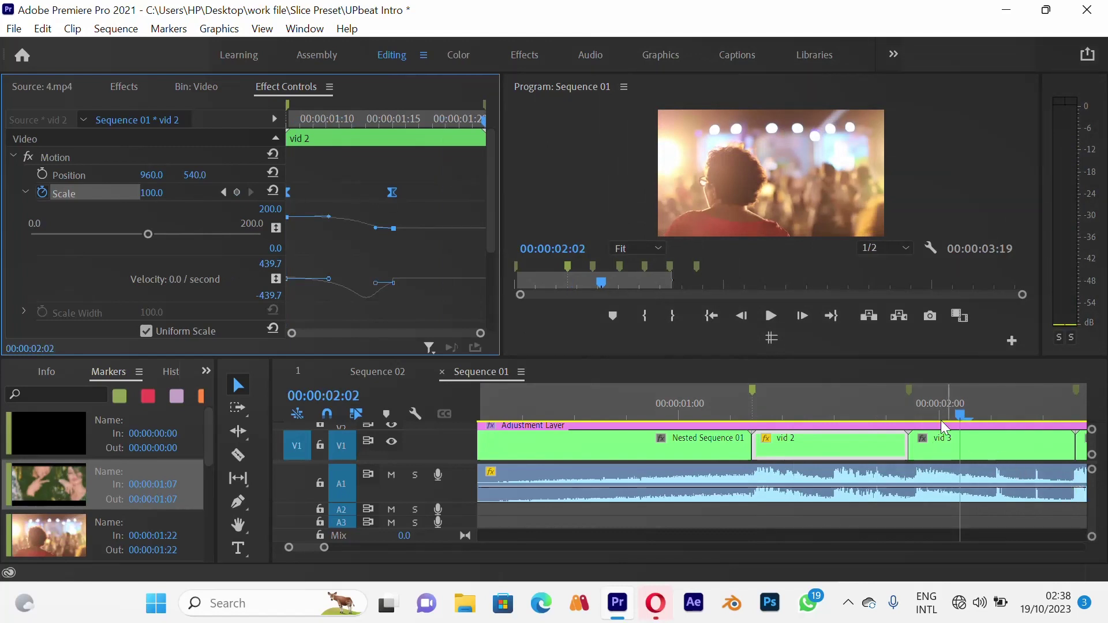
- Select the first vid 3 clip, compare its start marker at 00:00:01:22 with the audio, and play from 00:00:02:00 to locate the beat
click(954, 452)
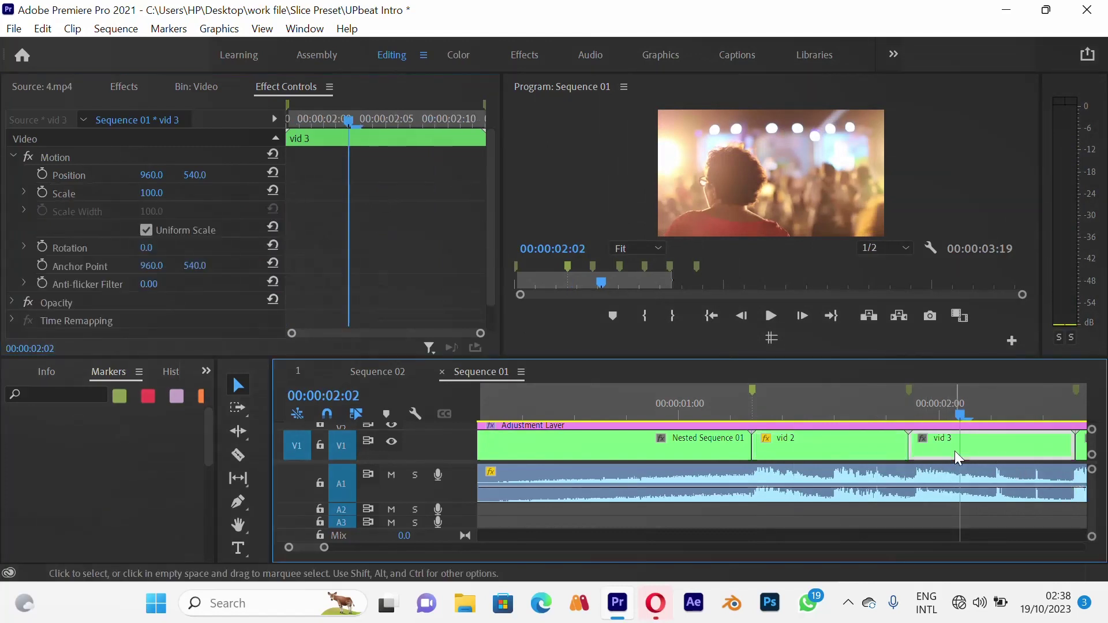
drag(940, 404, 914, 429)
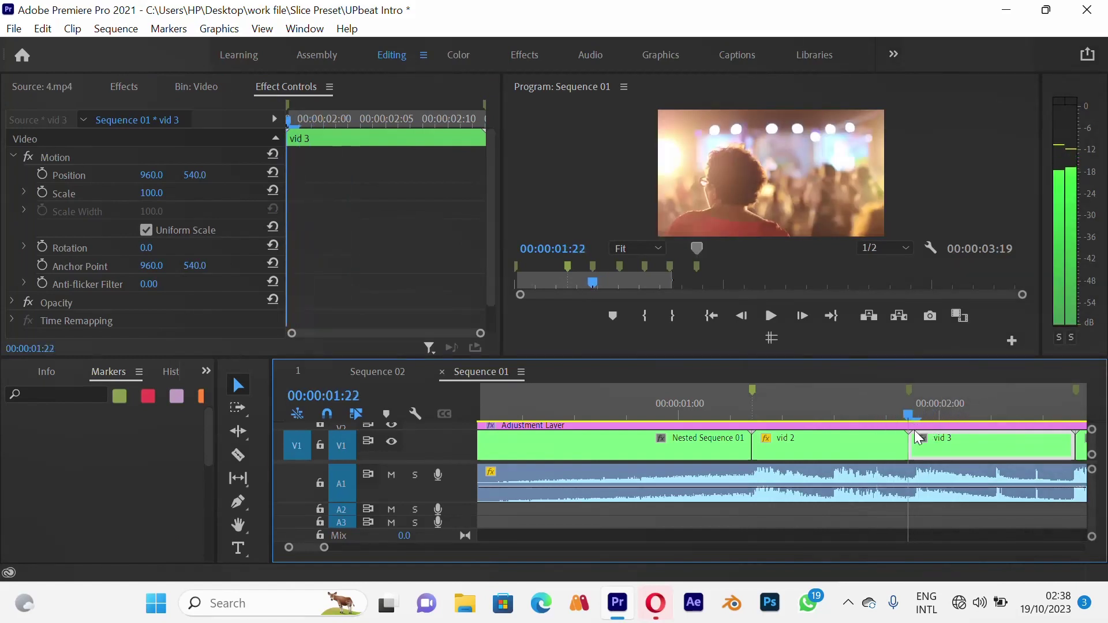
key(h)
drag(963, 462, 740, 455)
key(v)
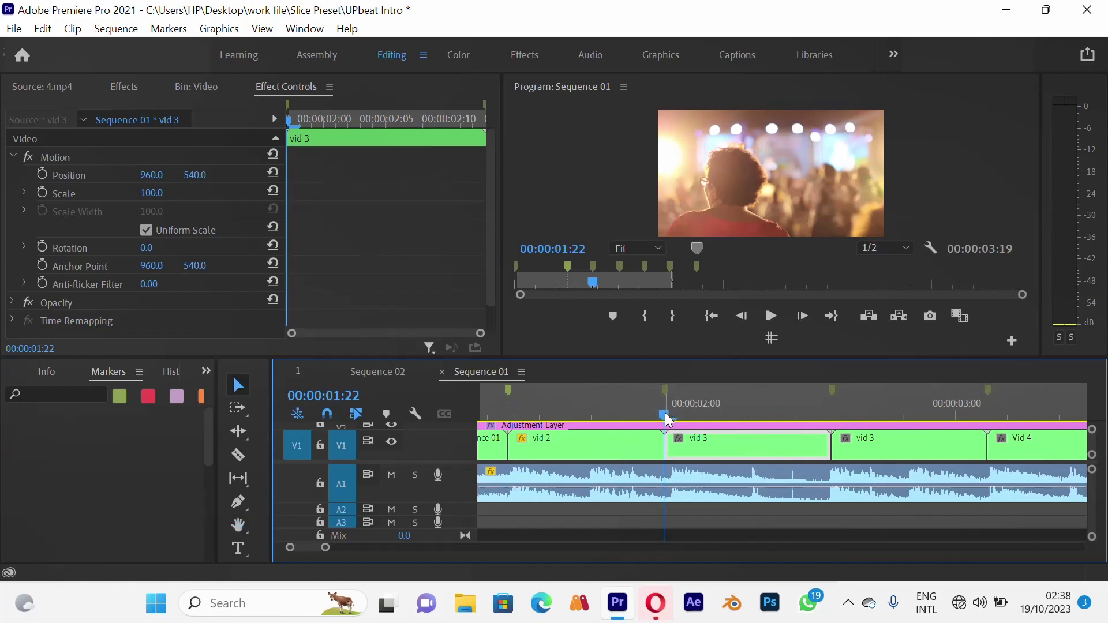
key(h)
drag(739, 477, 717, 478)
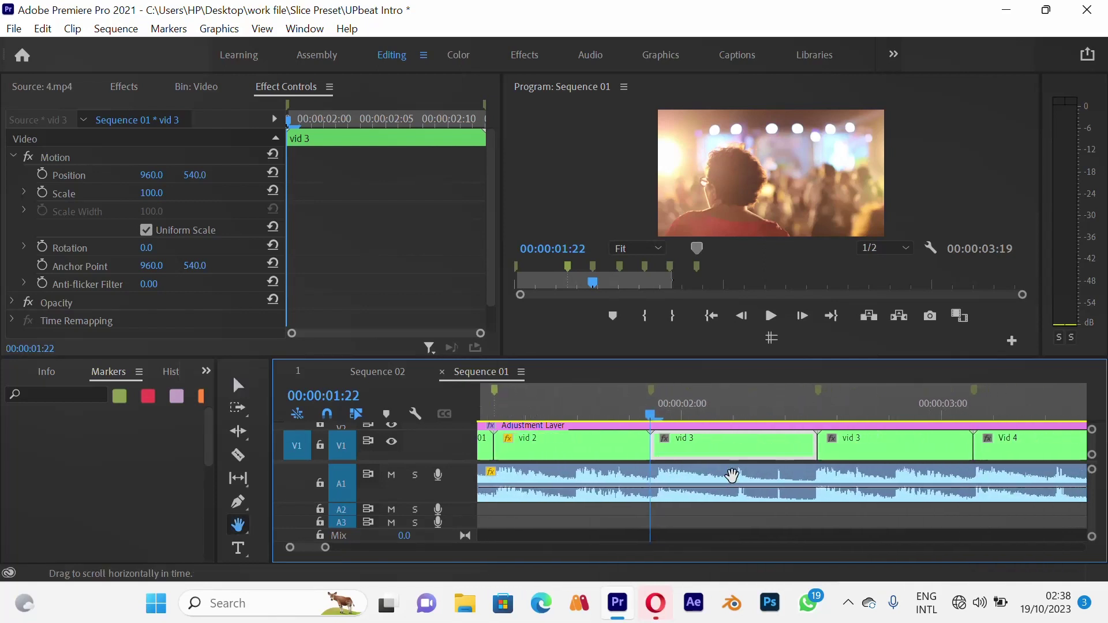
key(v)
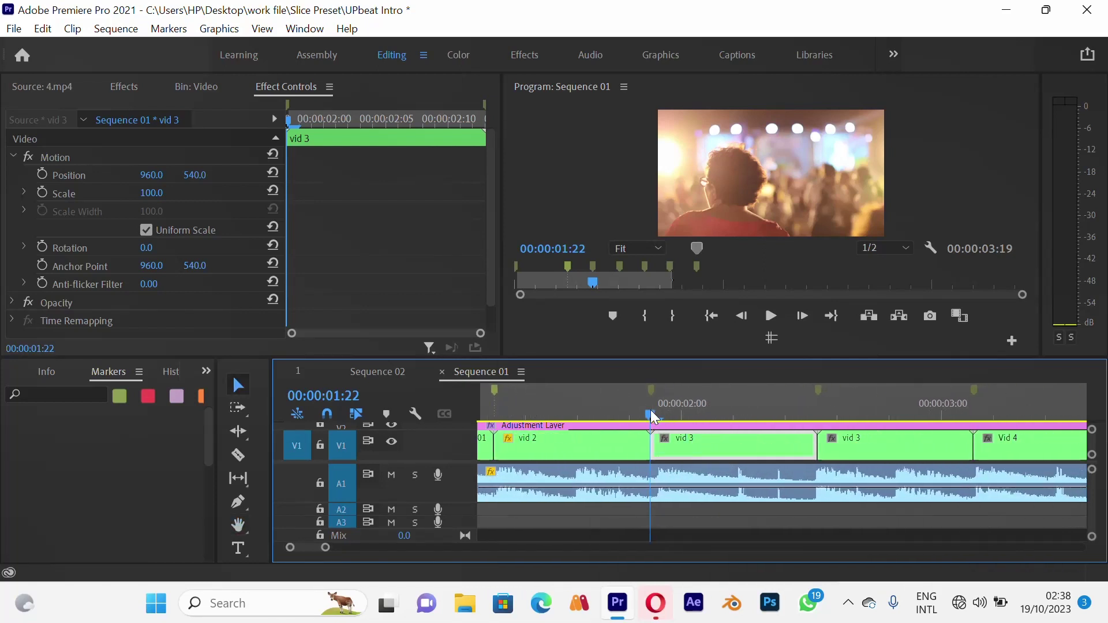
drag(651, 411, 687, 437)
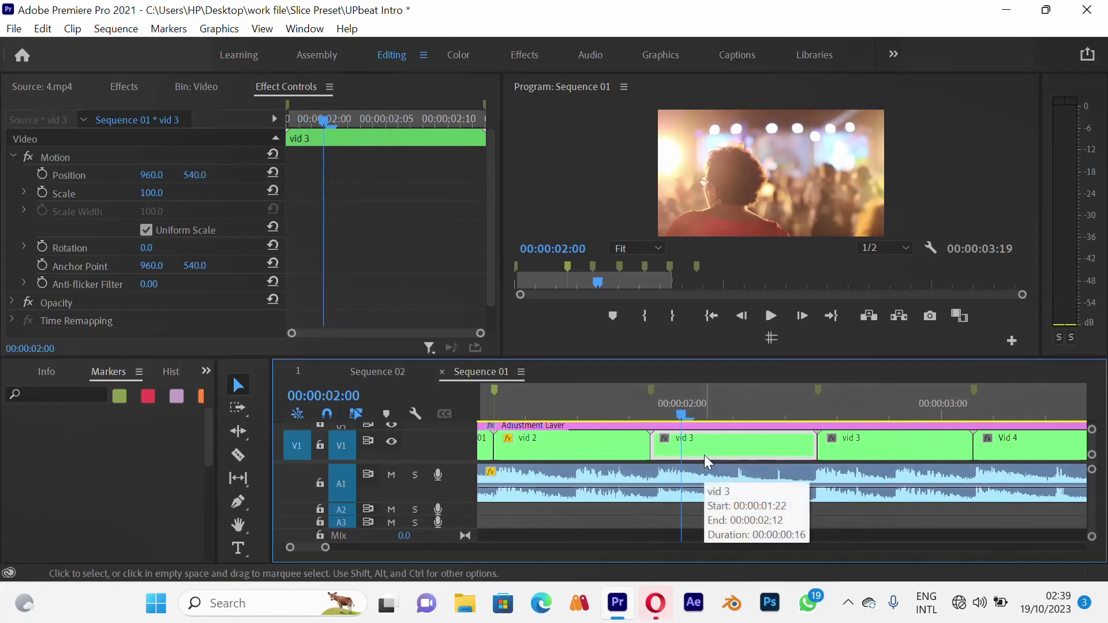
key(space)
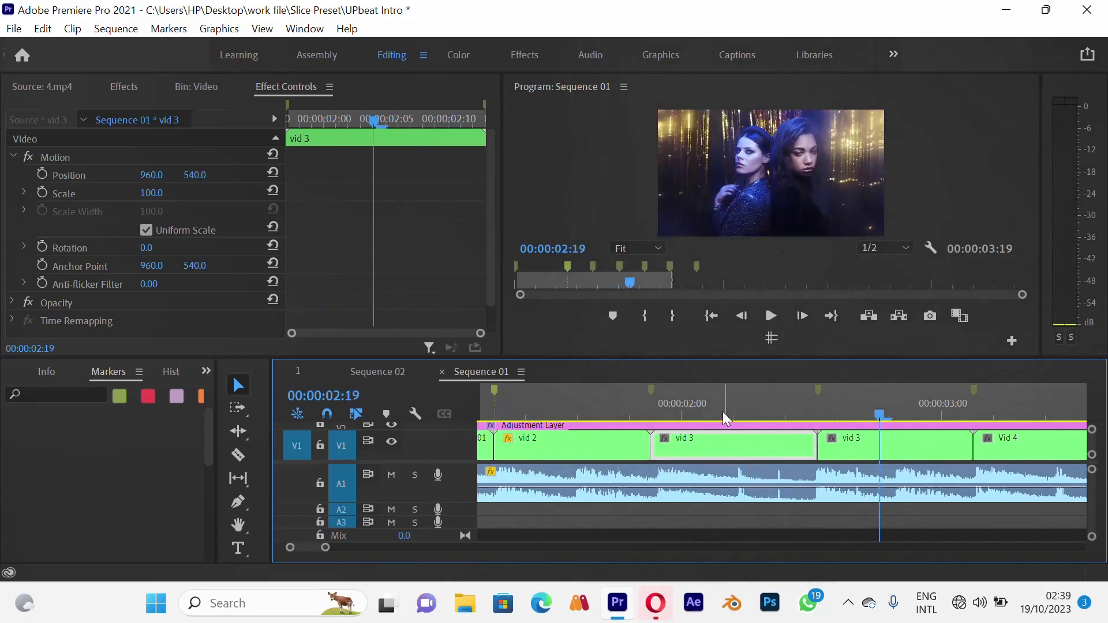
- Key the first vid 3 clip's Scale at 100 at 00:00:02:05 and at 150 at the clip's start, 00:00:01:22
click(733, 411)
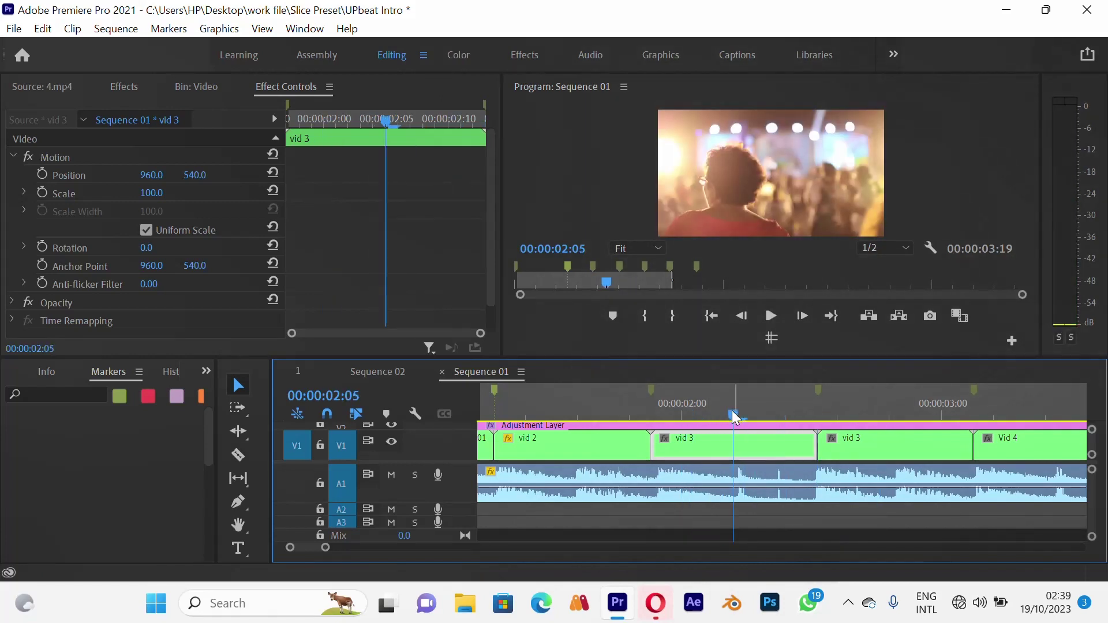
drag(732, 410, 732, 424)
click(41, 192)
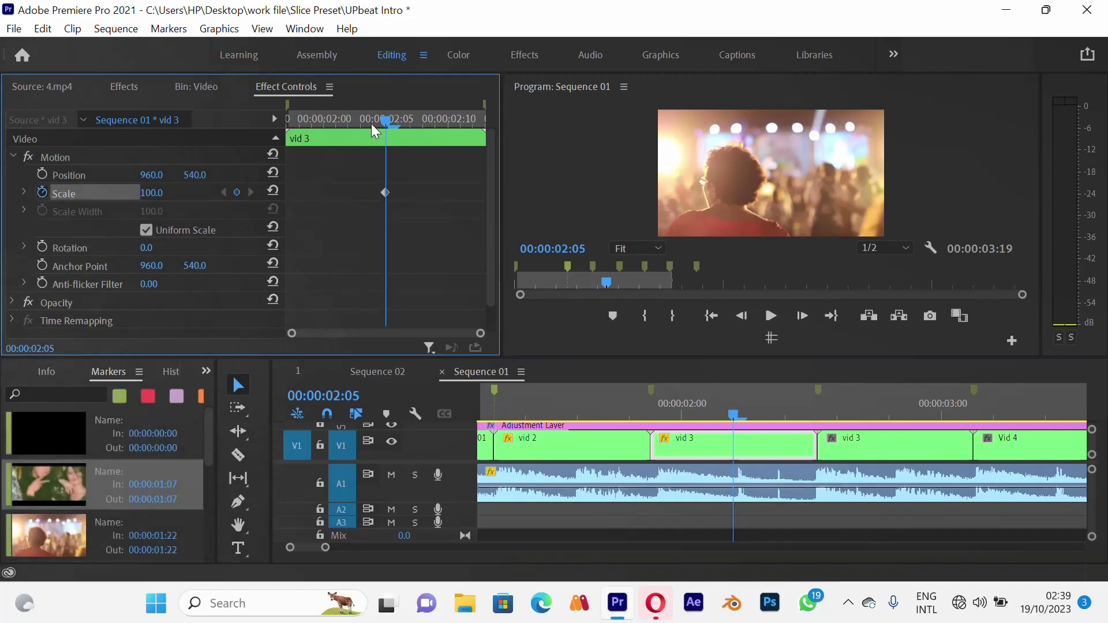
drag(372, 124, 260, 145)
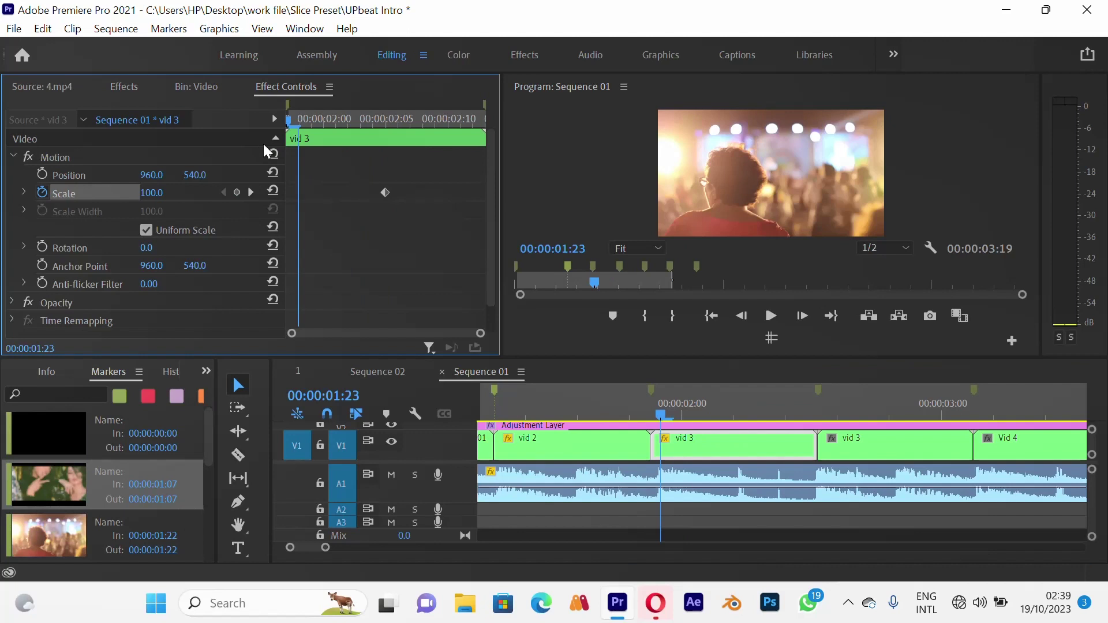
key(Left)
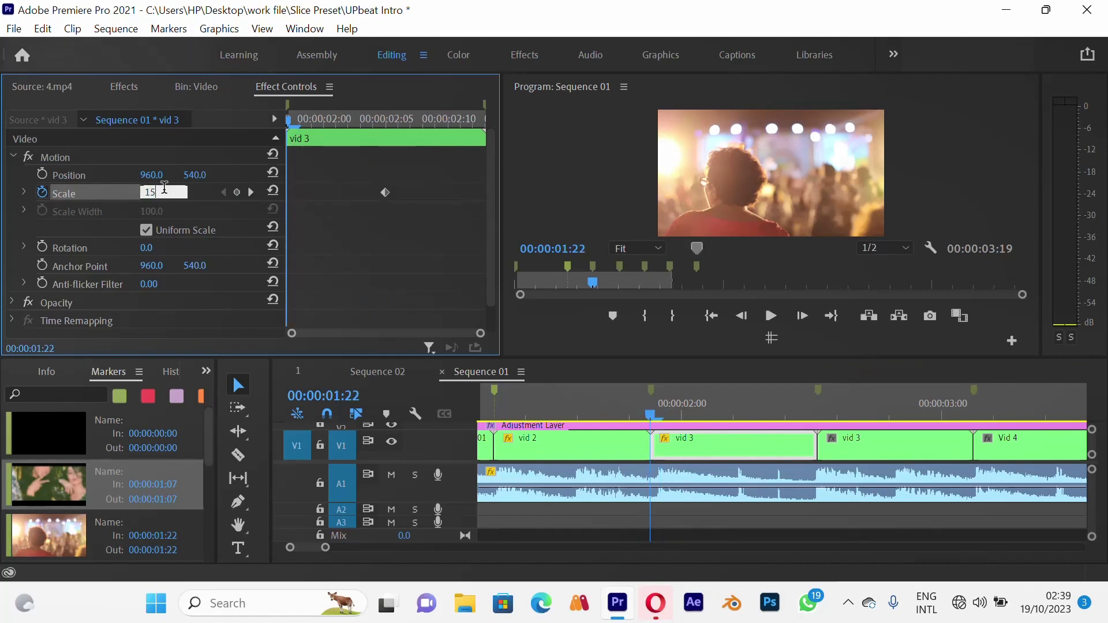
key(Return)
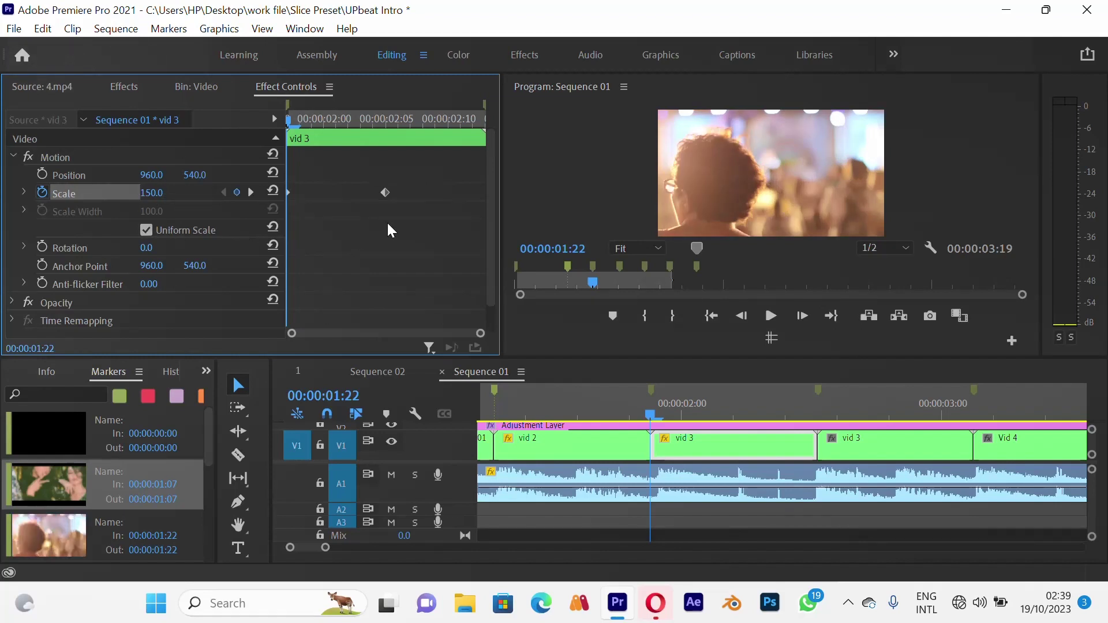
- Set both Scale keyframes of the first vid 3 clip to Bezier interpolation
drag(407, 222, 284, 173)
right_click(385, 192)
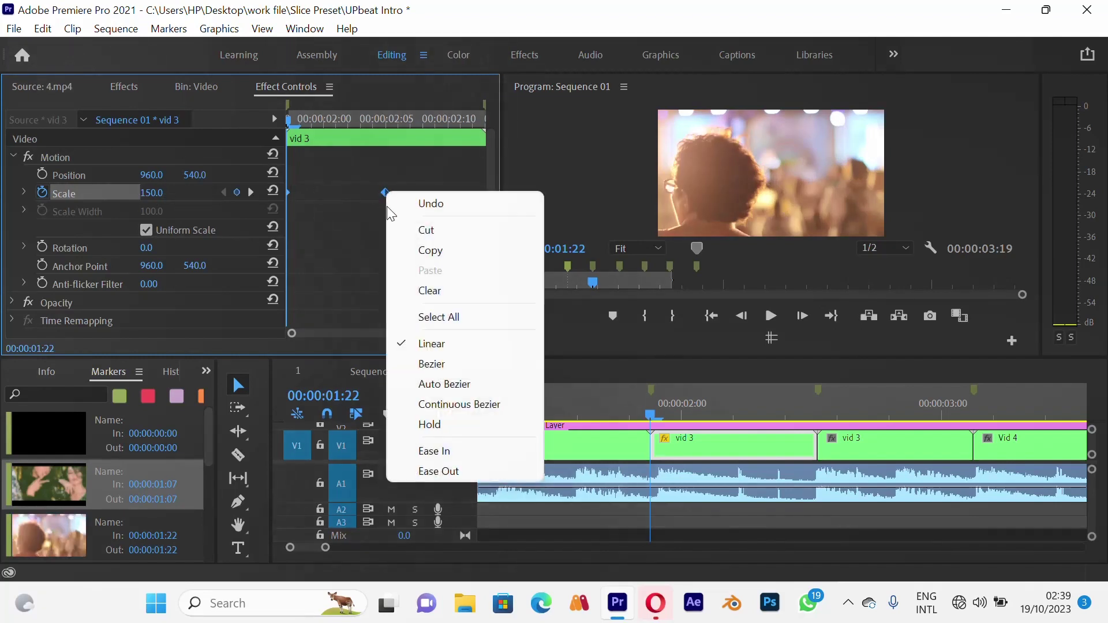
click(476, 365)
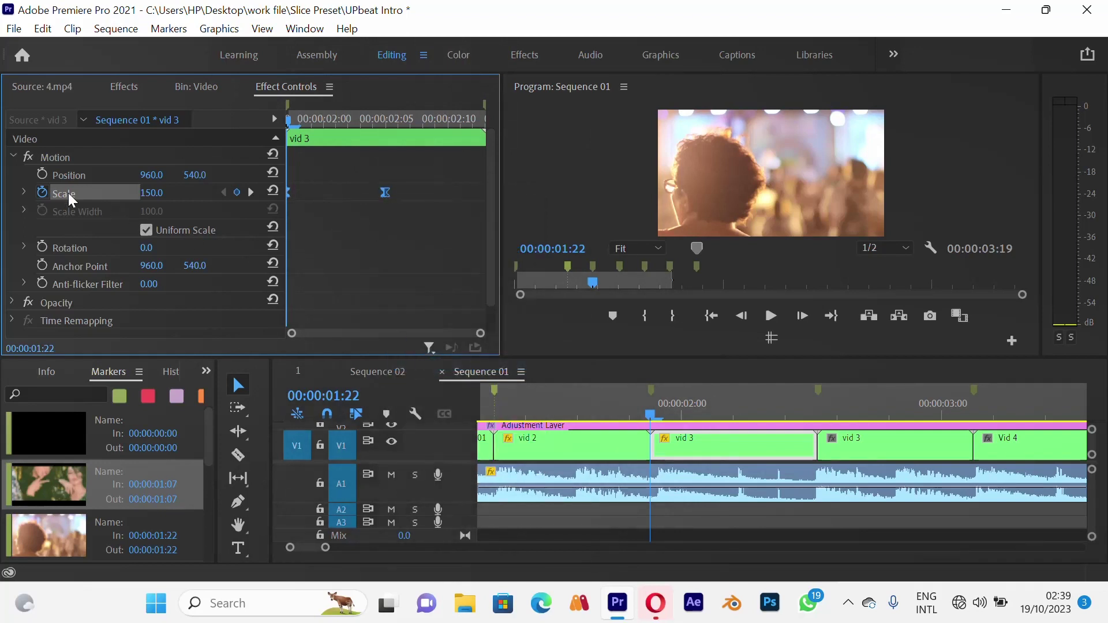
- Lengthen the first keyframe's handle in vid 3's Scale velocity graph, flattening it to about -9 per second, and collapse the Motion properties
click(25, 195)
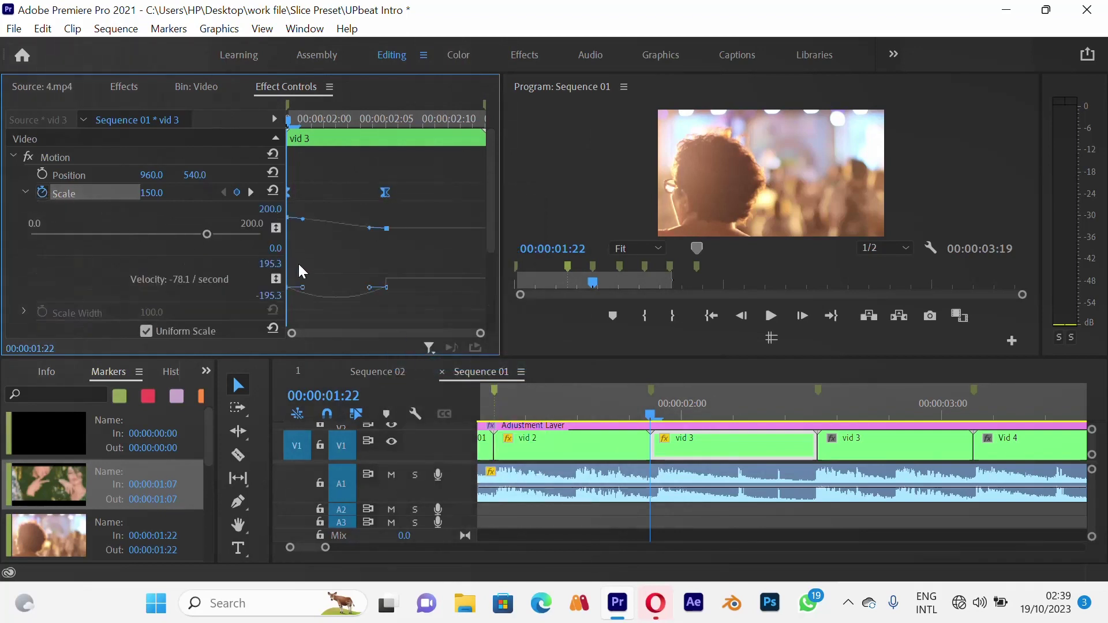
drag(304, 287, 323, 281)
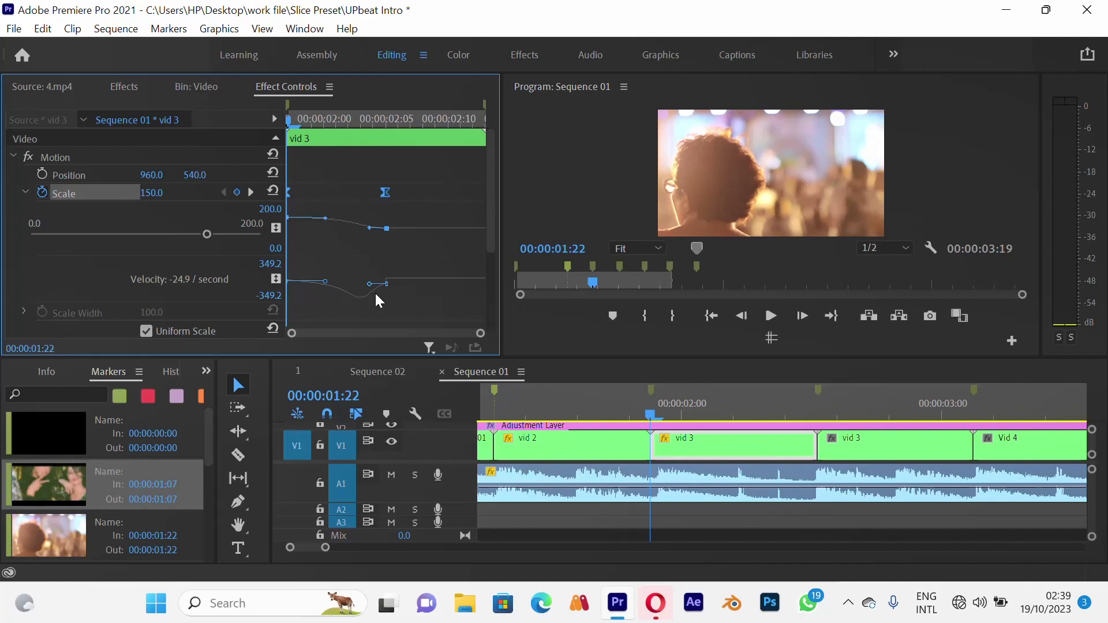
drag(325, 281, 331, 283)
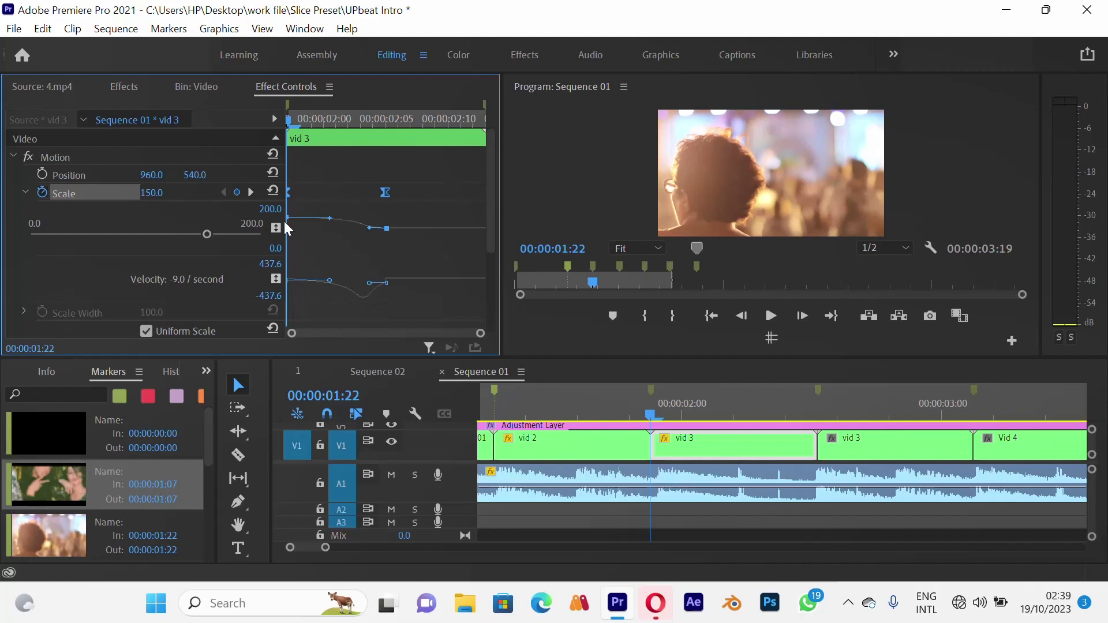
click(25, 192)
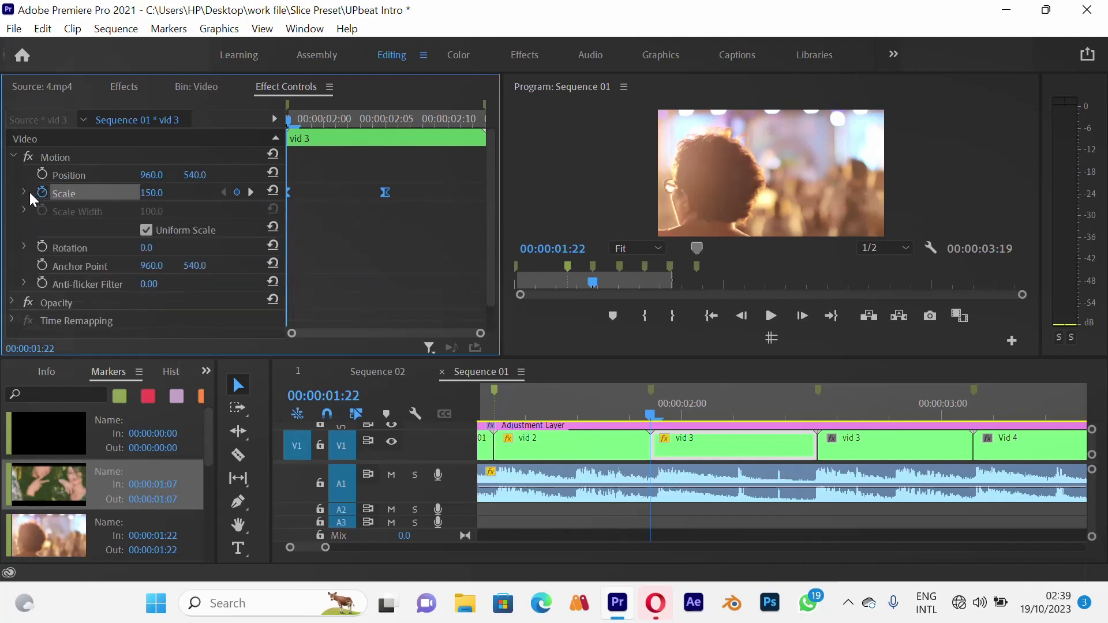
click(13, 157)
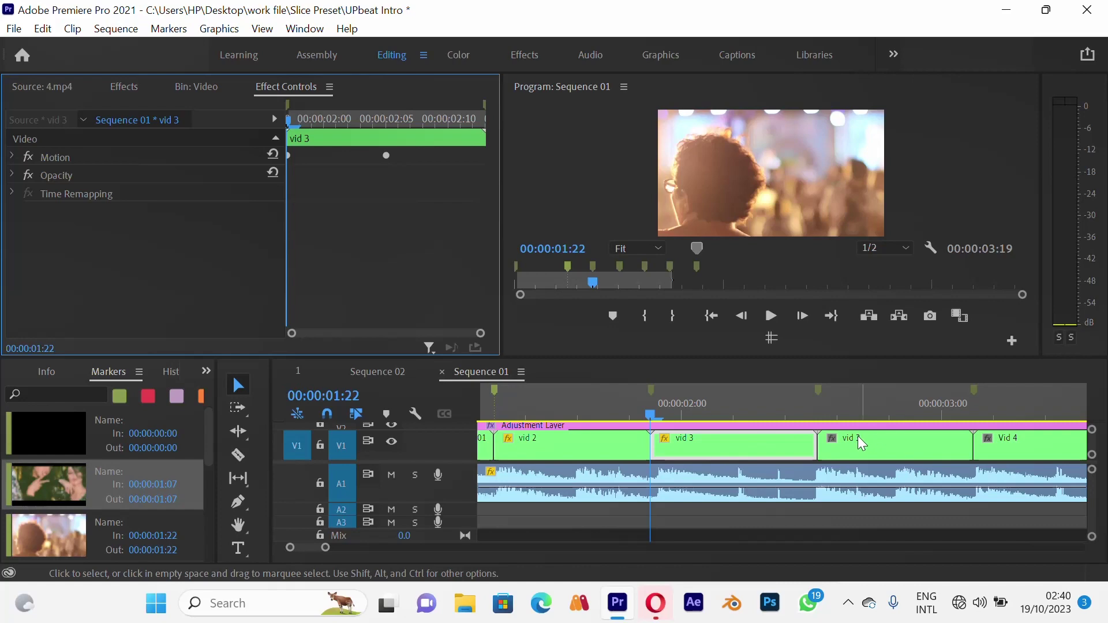
- Copy the first vid 3 clip and paste its Motion, Opacity and Time Remapping attributes, with attribute times scaled, onto the second vid 3 clip
click(693, 438)
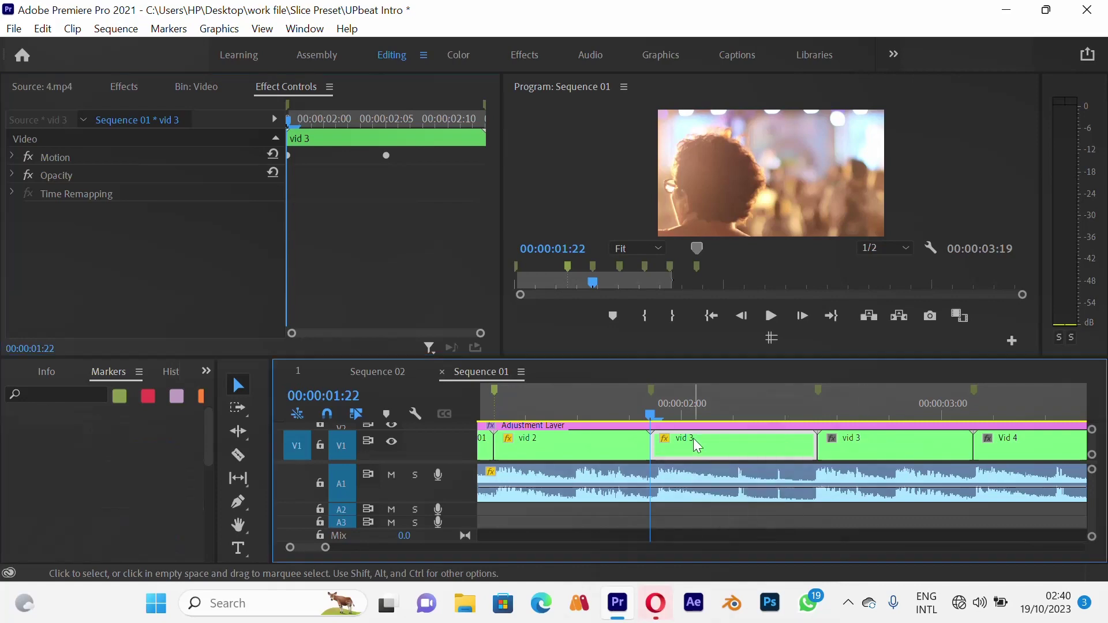
right_click(693, 438)
click(832, 51)
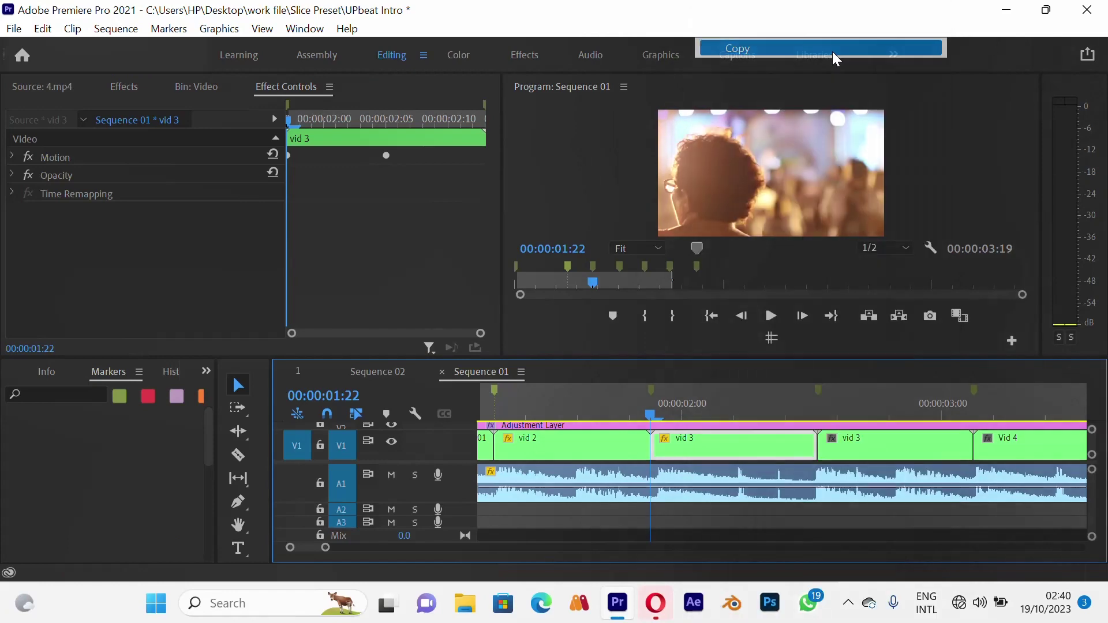
click(890, 412)
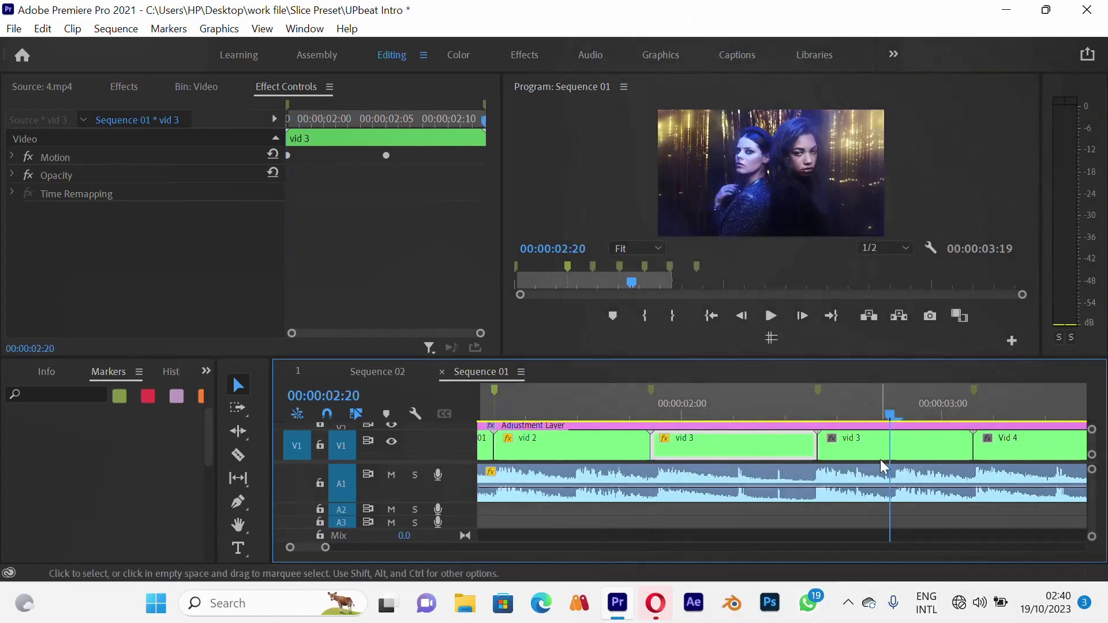
click(872, 450)
right_click(872, 449)
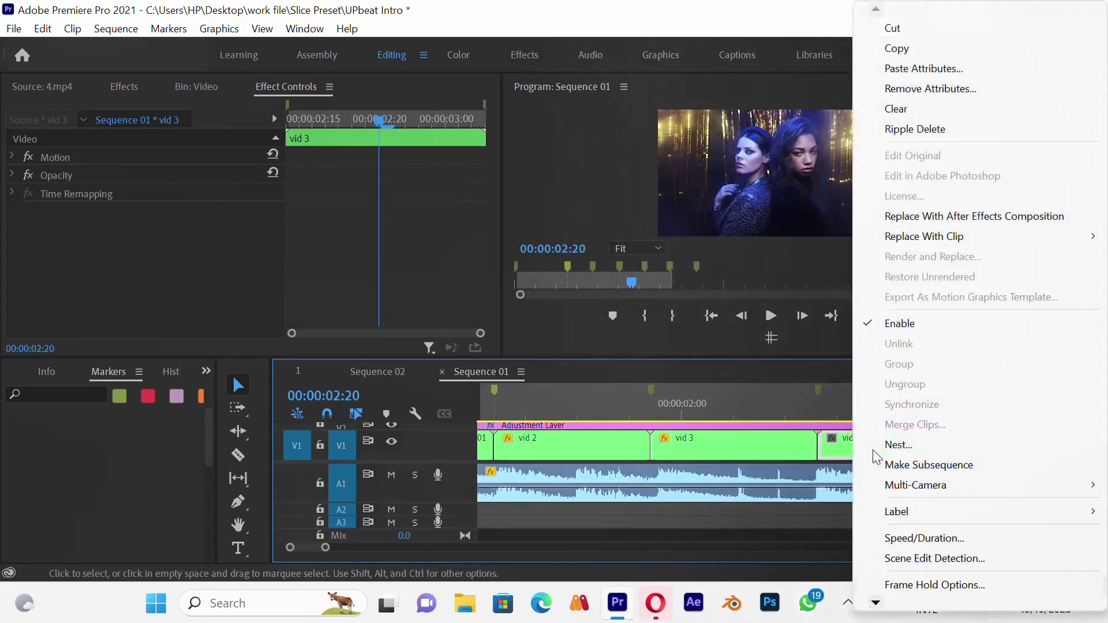
click(943, 72)
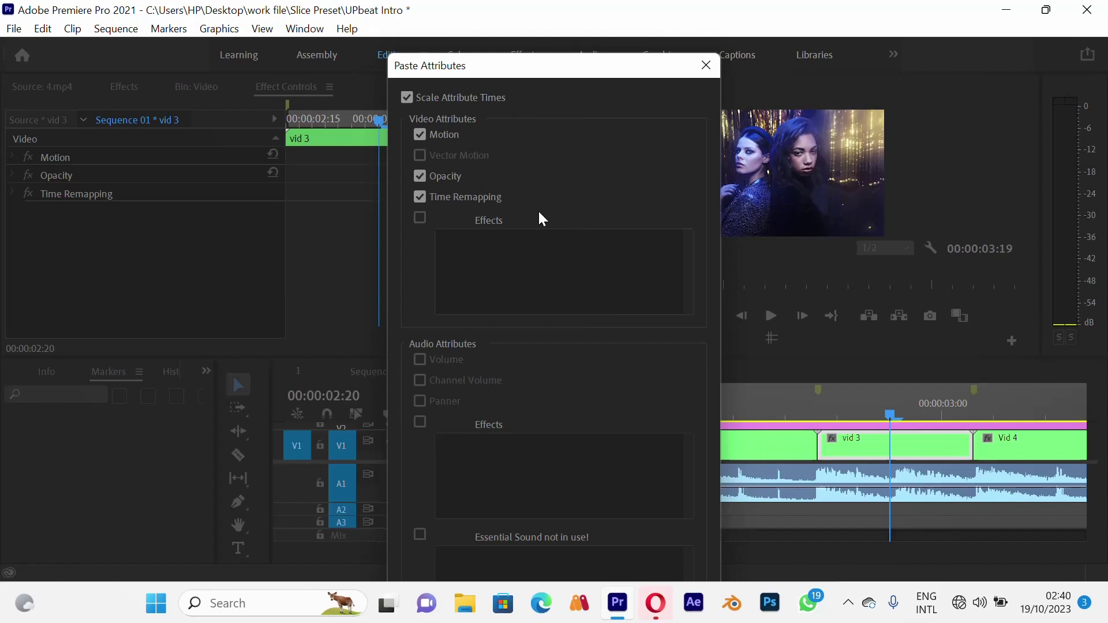
key(Return)
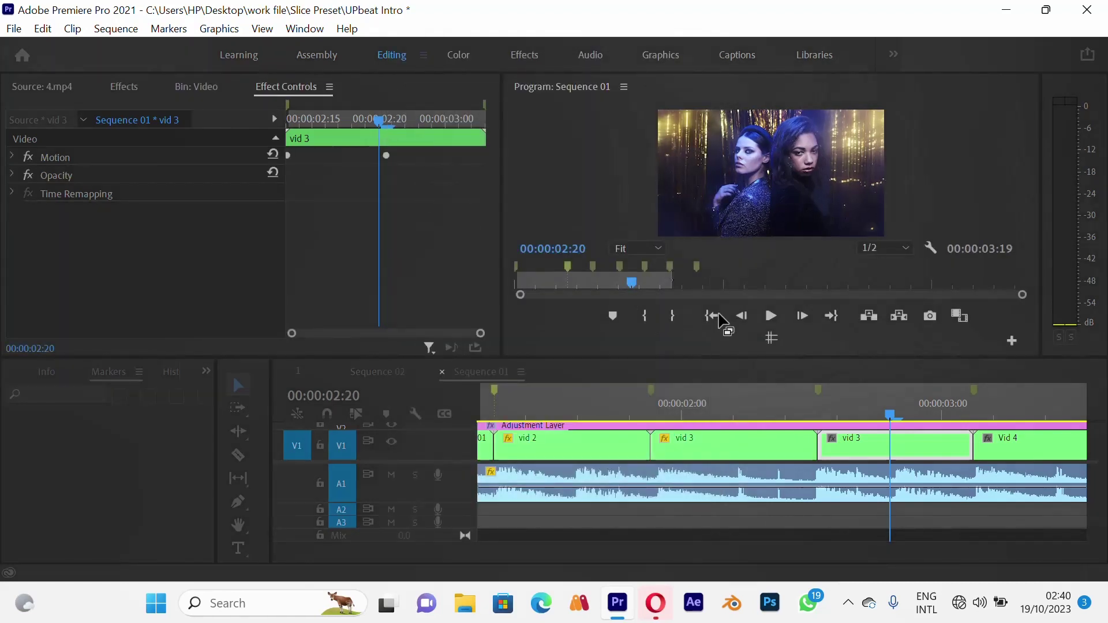
click(387, 155)
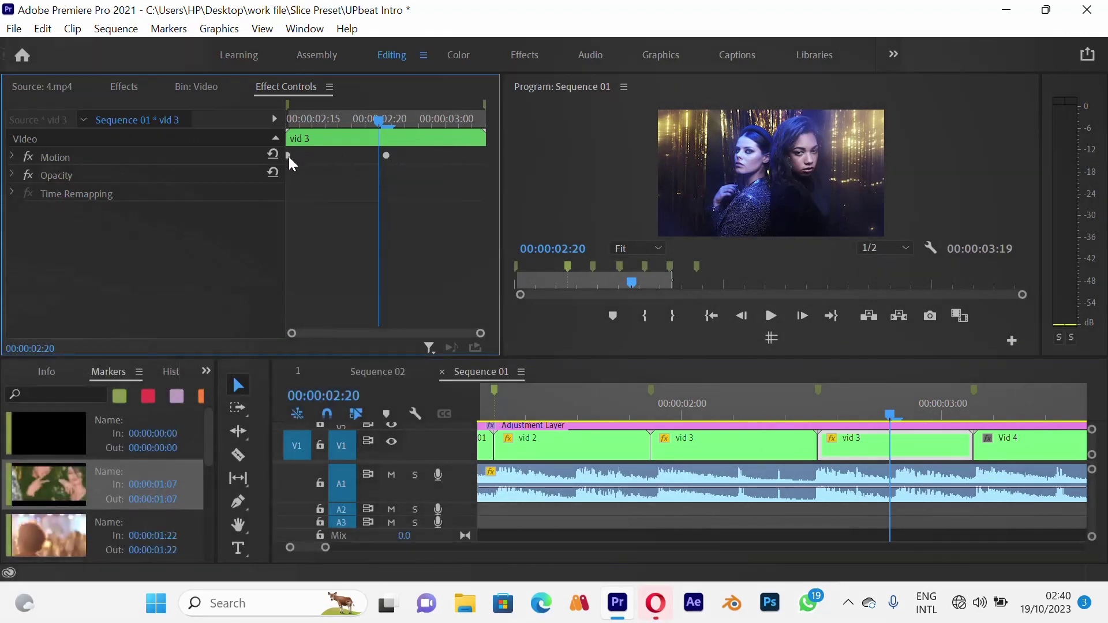
- Paste the copied Motion, Opacity and Time Remapping attributes, with attribute times scaled, onto the Vid 4 clip
key(h)
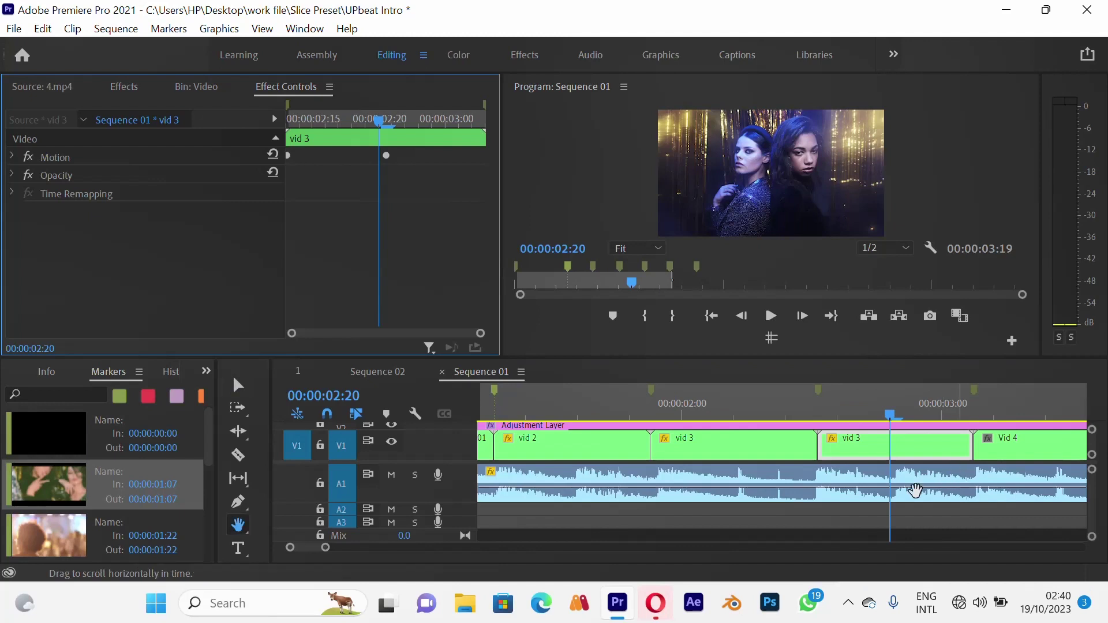
drag(915, 491, 675, 479)
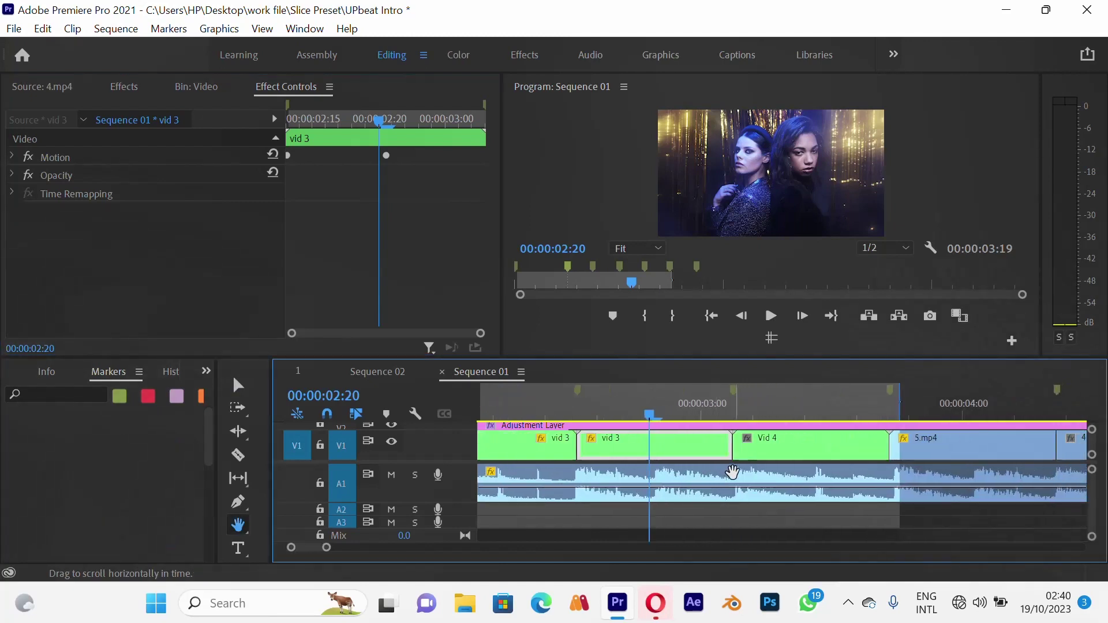
key(v)
click(781, 445)
click(801, 402)
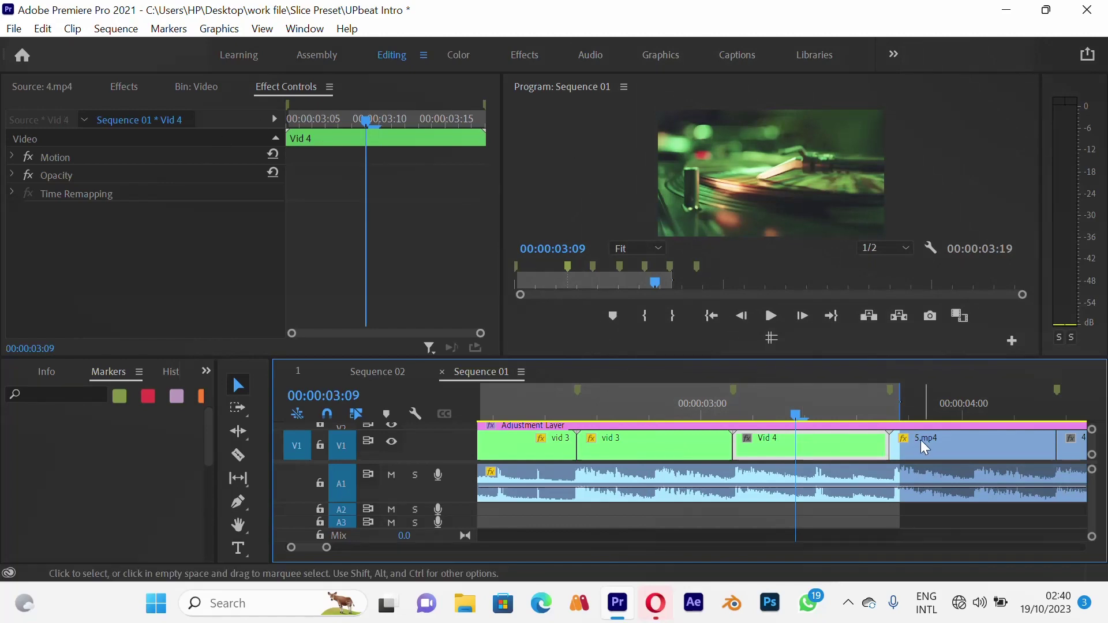
right_click(802, 446)
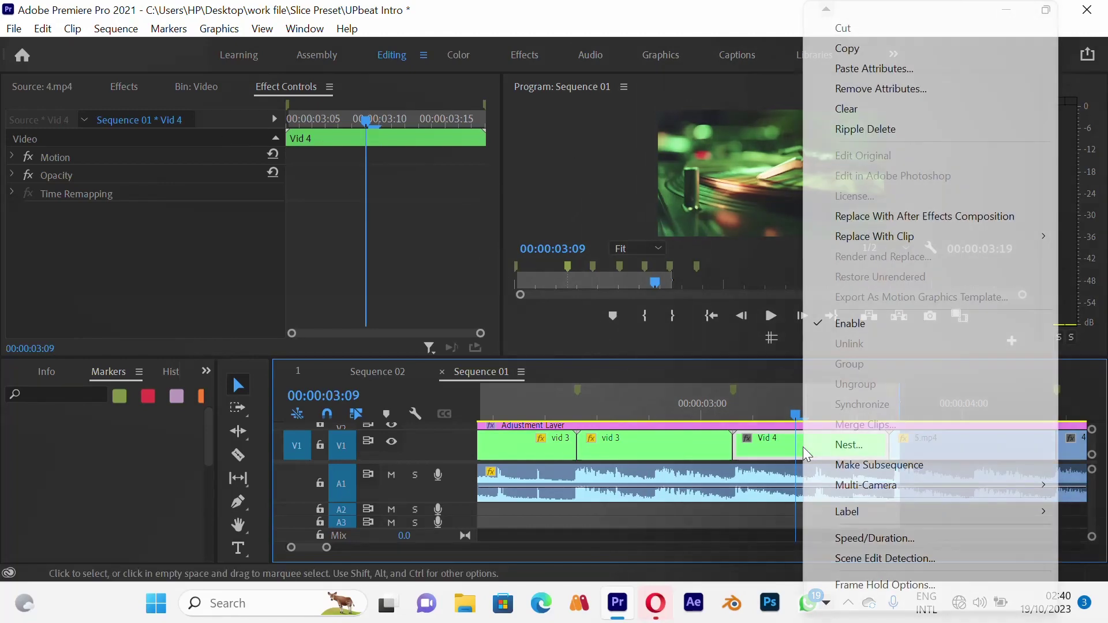
click(850, 69)
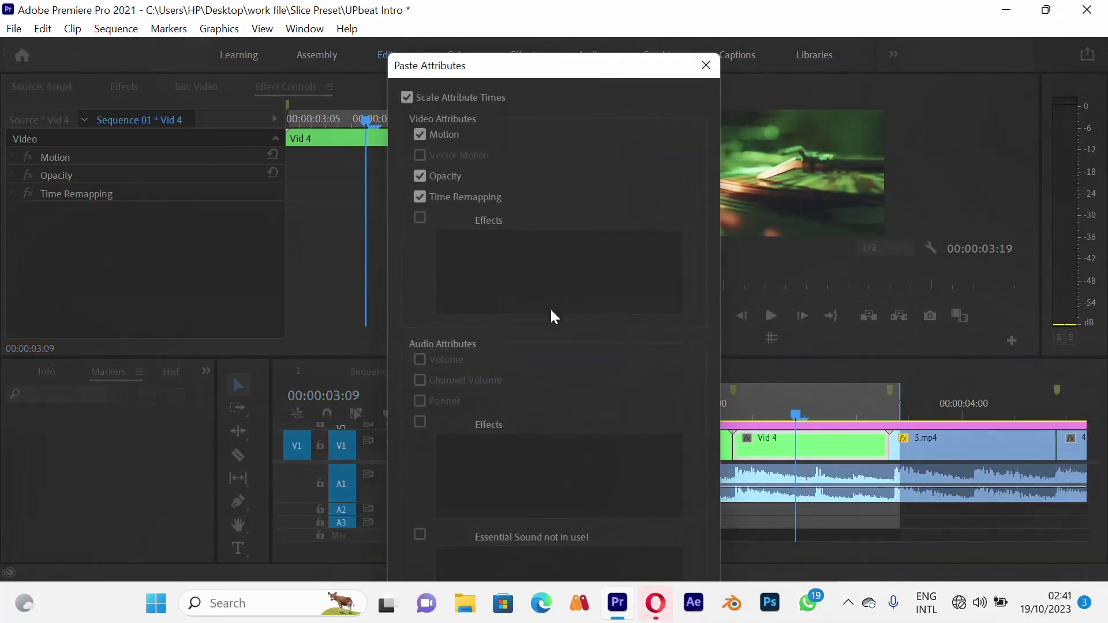
key(Return)
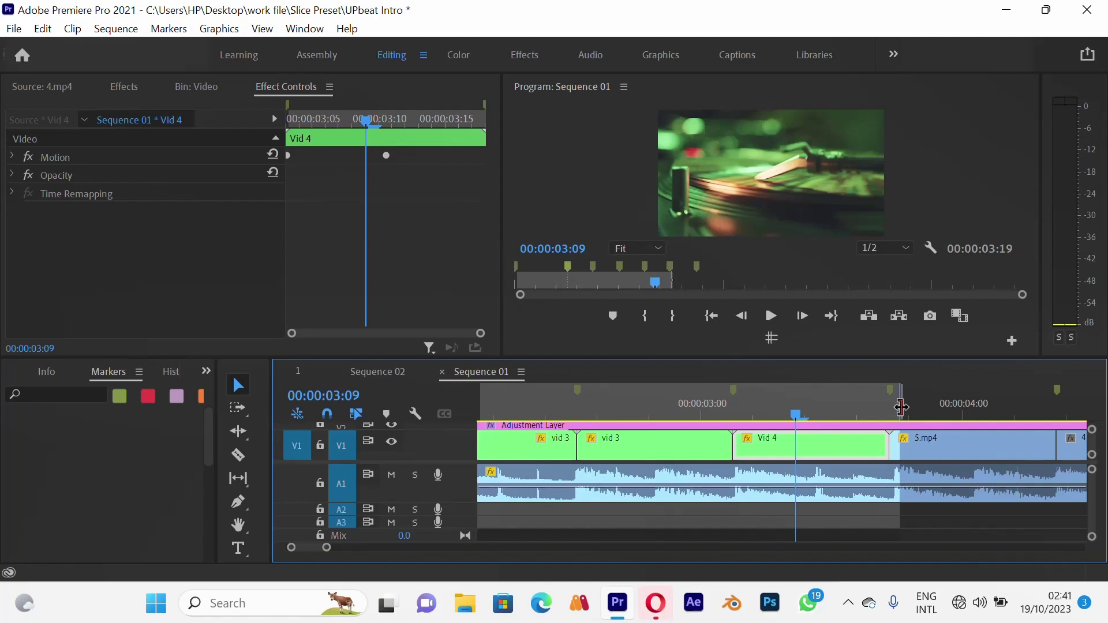
- Extend Sequence 01's Out point to 00:00:04:09 at the end of 5.mp4, and nest that clip as Vid 5
drag(901, 407, 1056, 414)
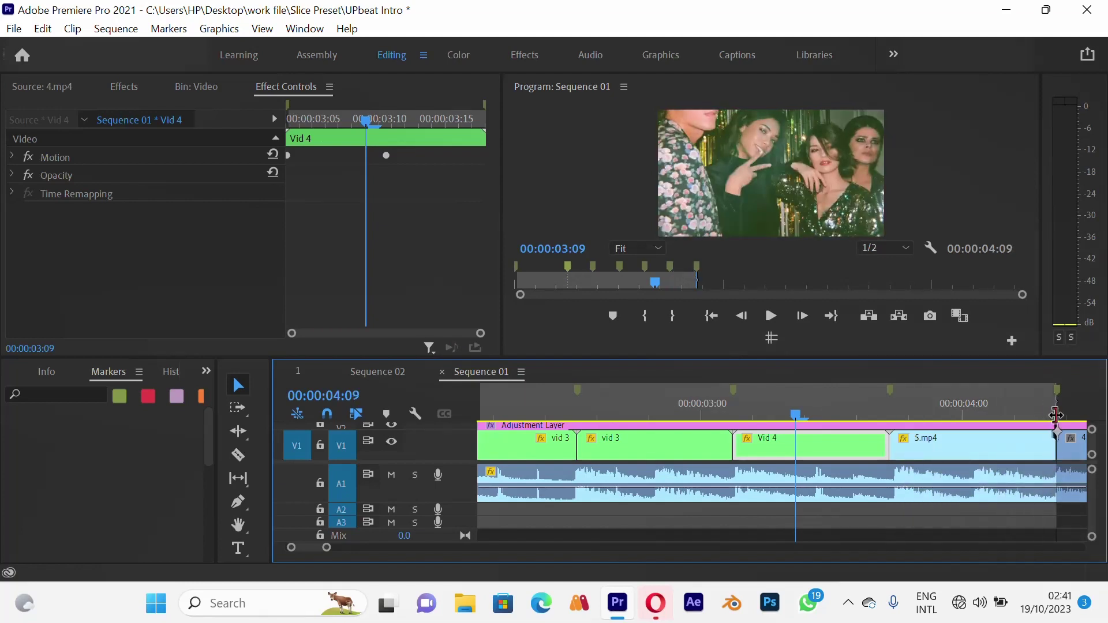
click(1030, 450)
right_click(1019, 455)
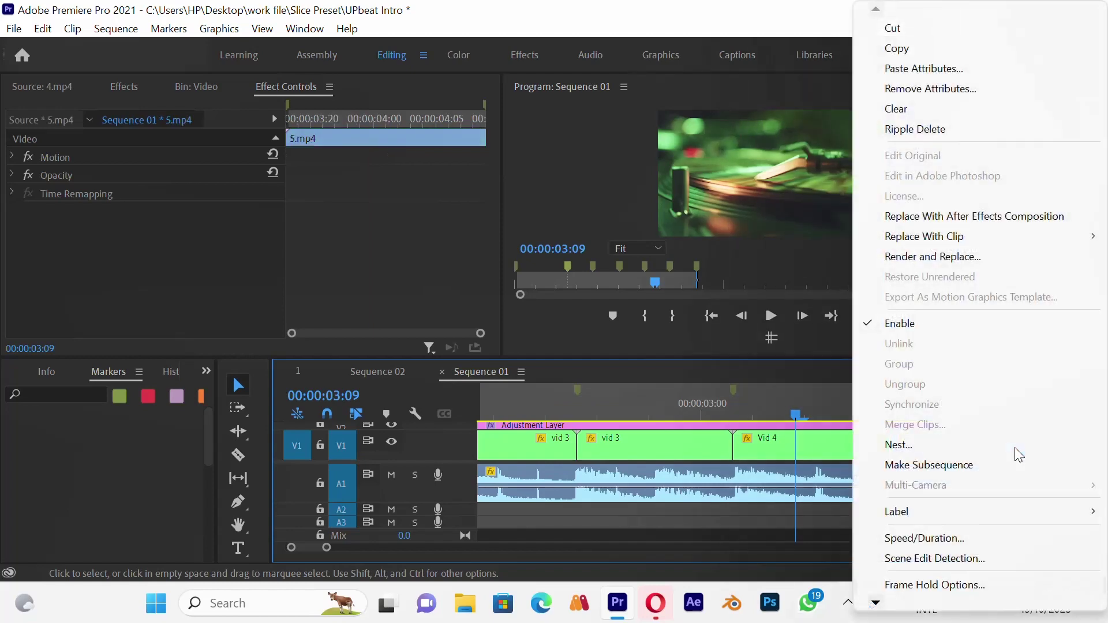
click(911, 444)
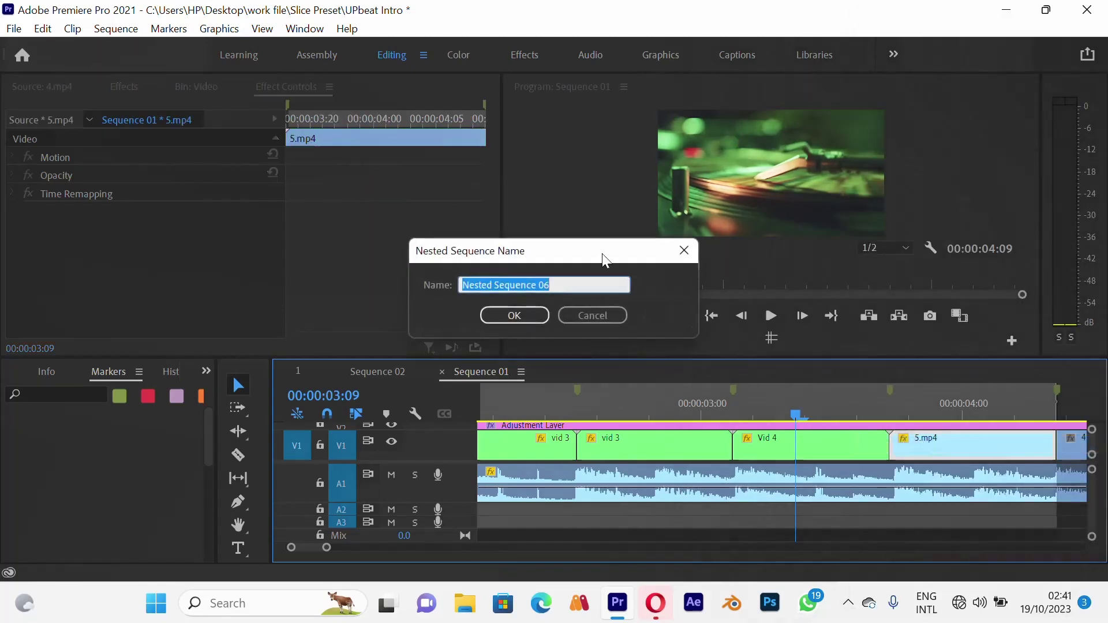
text(Vid 5)
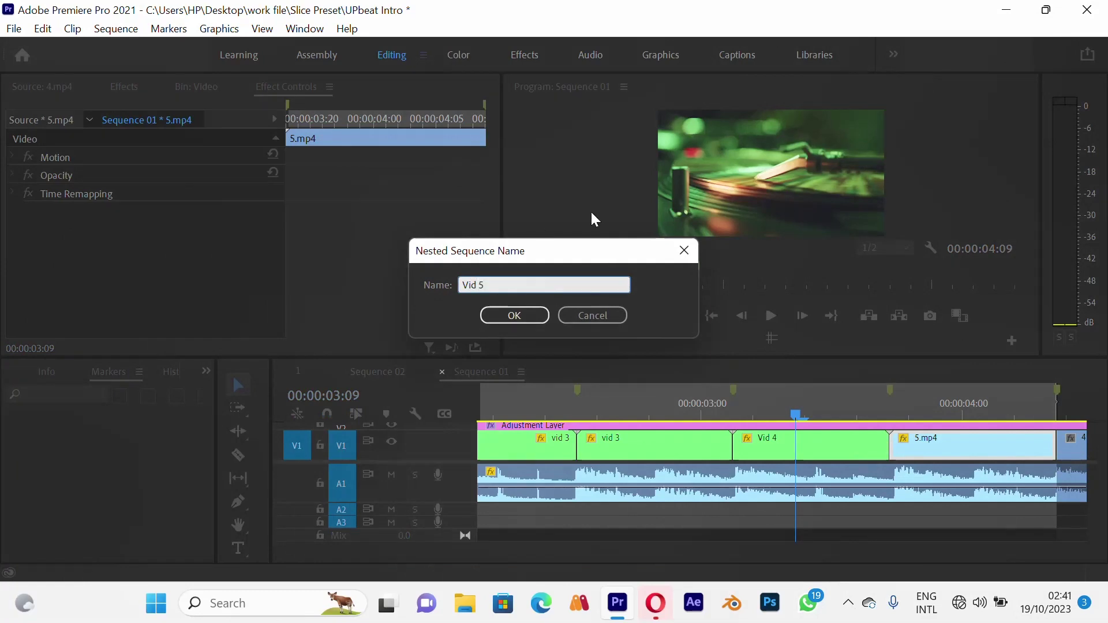
click(522, 315)
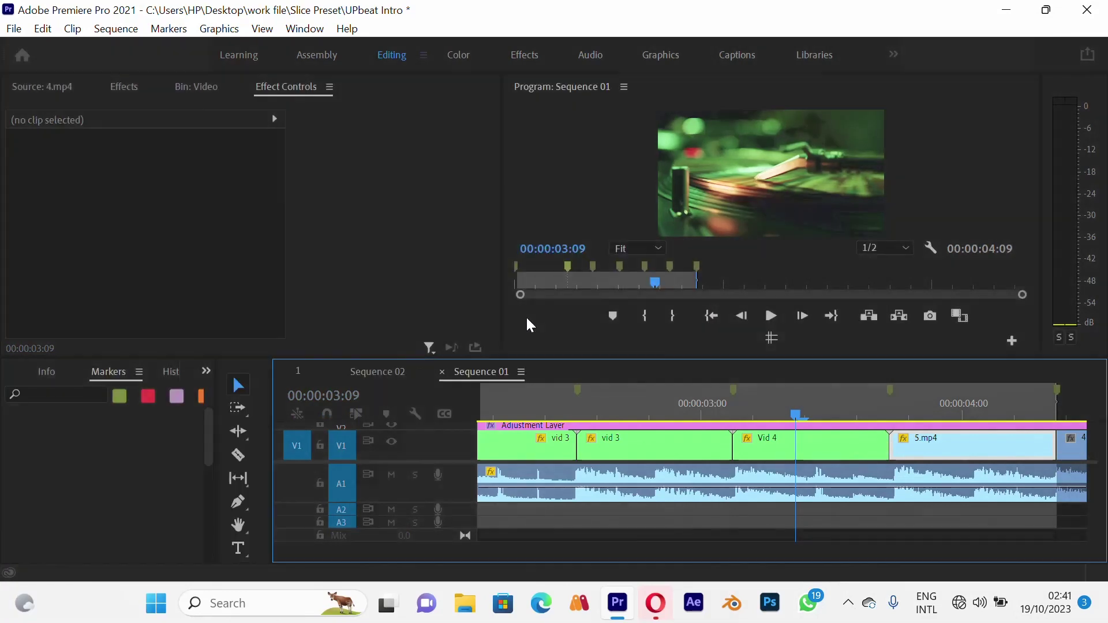
- Place the playhead at 00:00:04:00, inspect the 5.mp4 clip inside the nested Vid 5 sequence, and return to Sequence 01
click(962, 404)
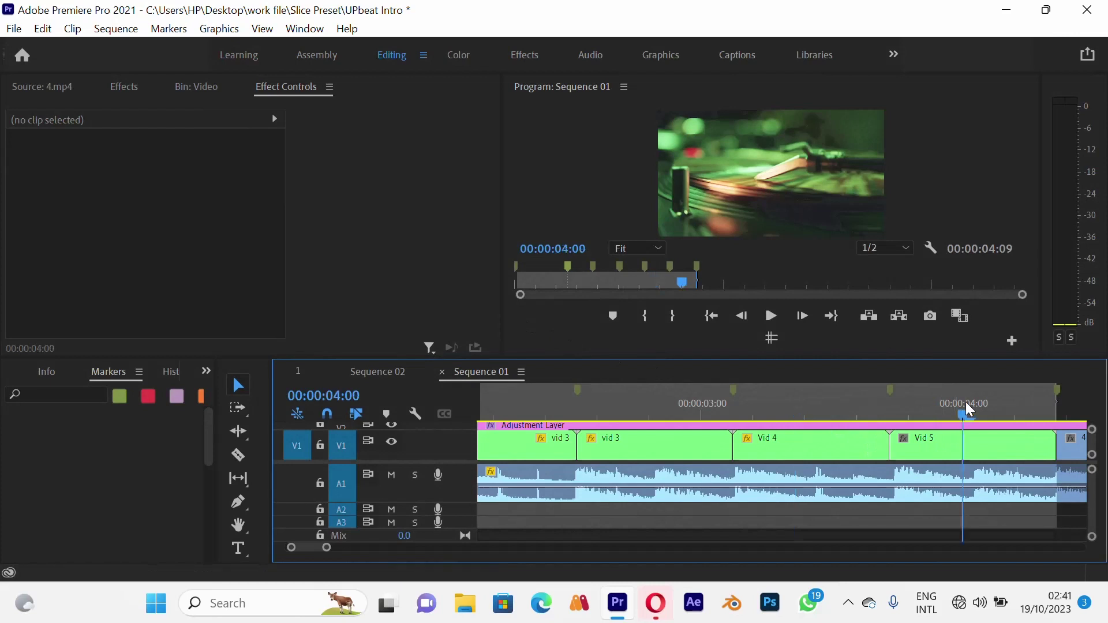
click(954, 444)
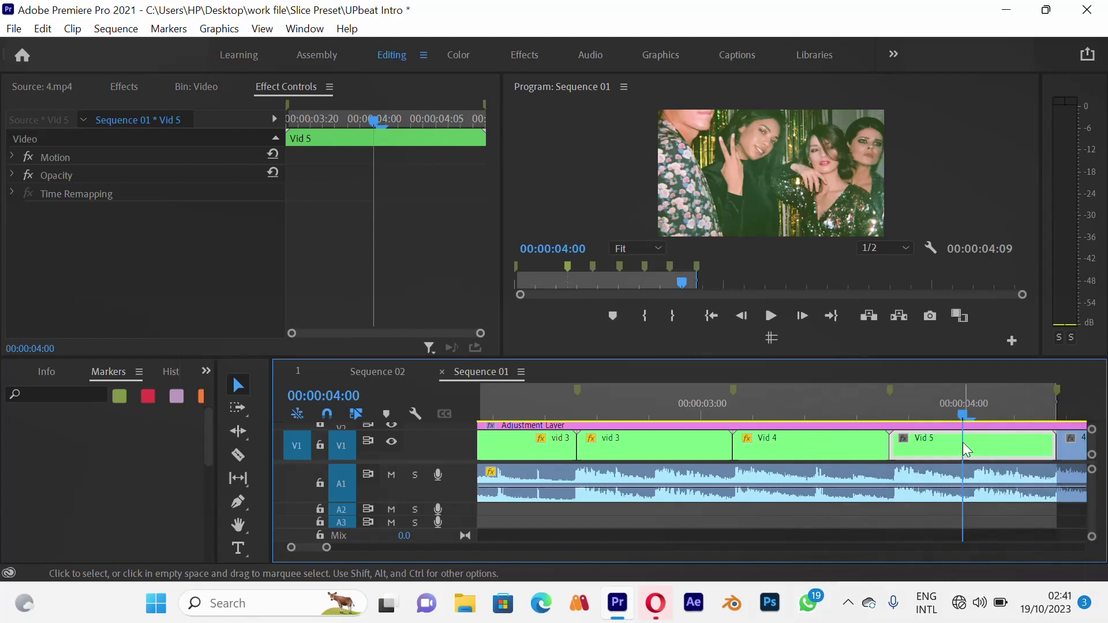
double_click(925, 437)
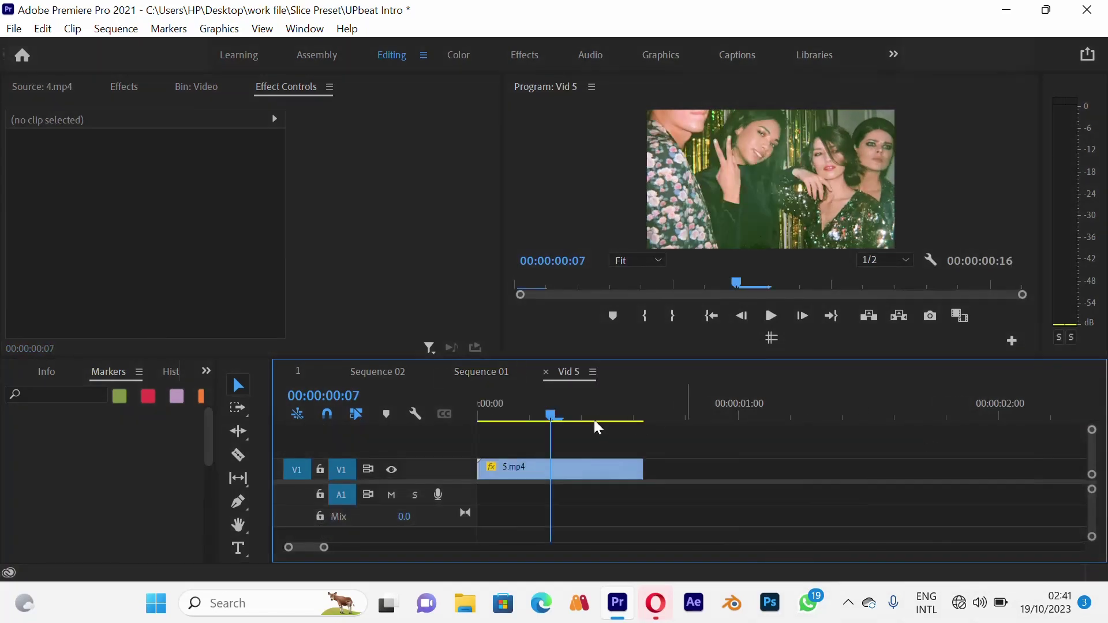
click(542, 469)
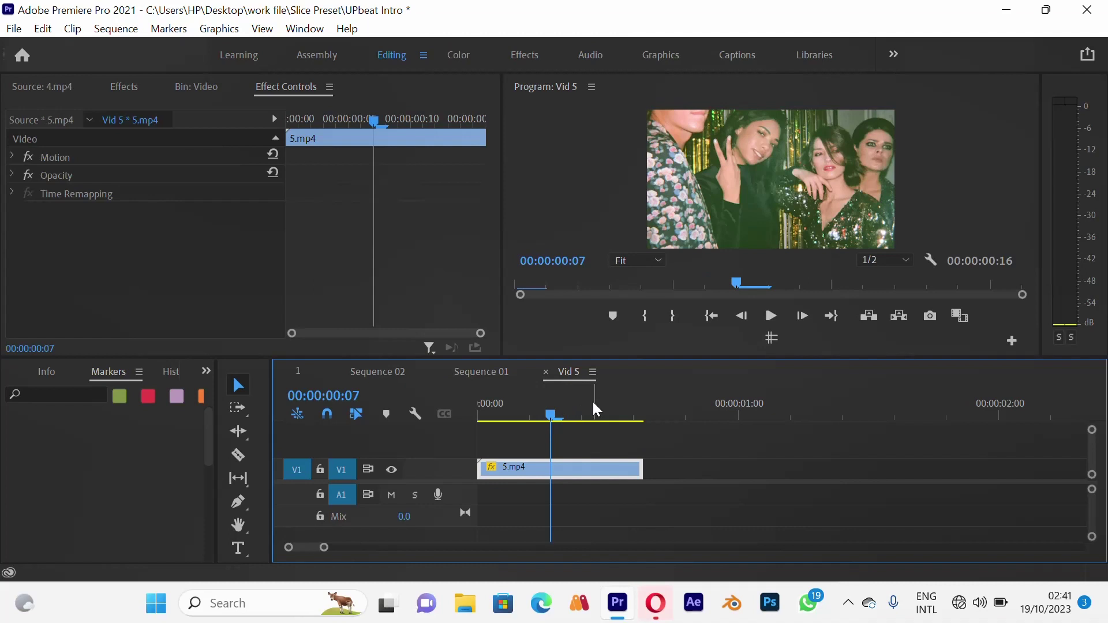
click(486, 372)
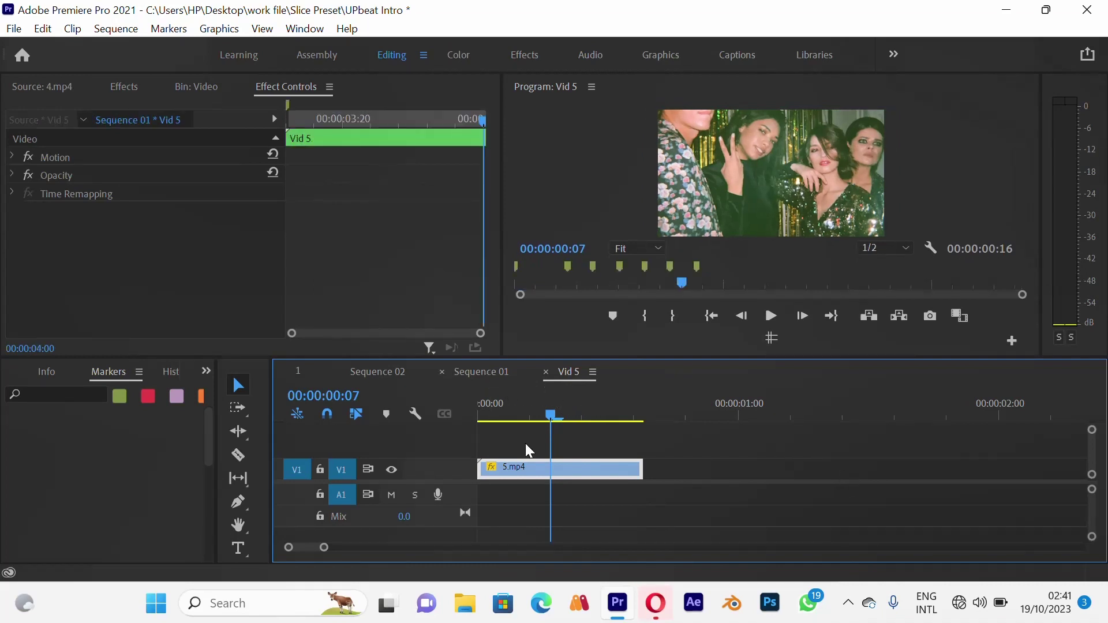
click(476, 374)
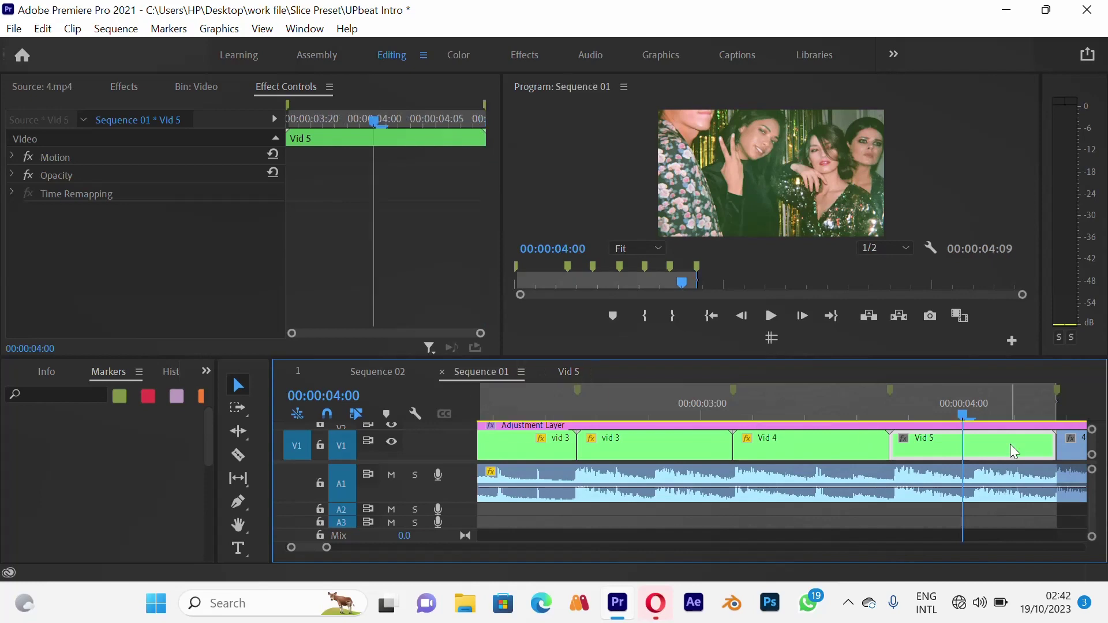
- Paste the copied Motion, Opacity and Time Remapping attributes, with attribute times scaled, onto the Vid 5 clip
right_click(980, 442)
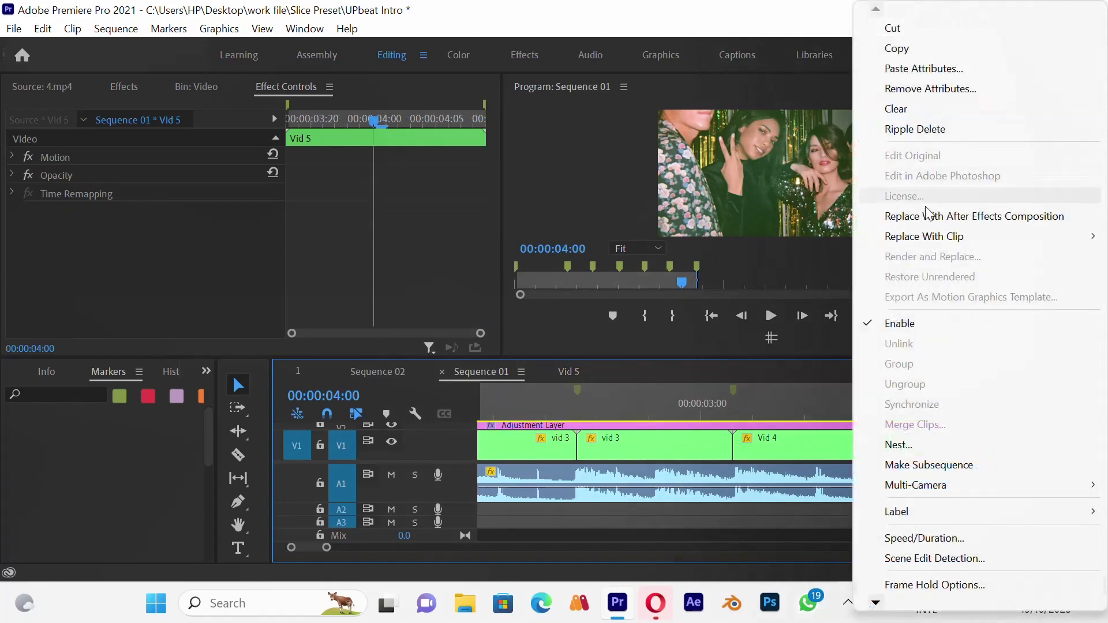
click(961, 69)
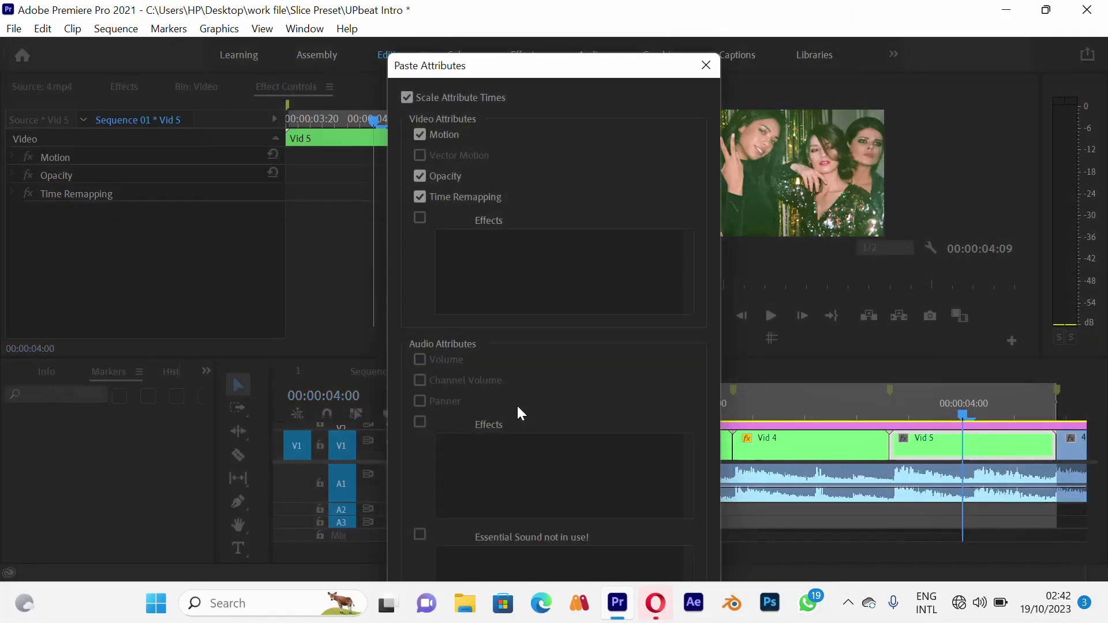
key(Return)
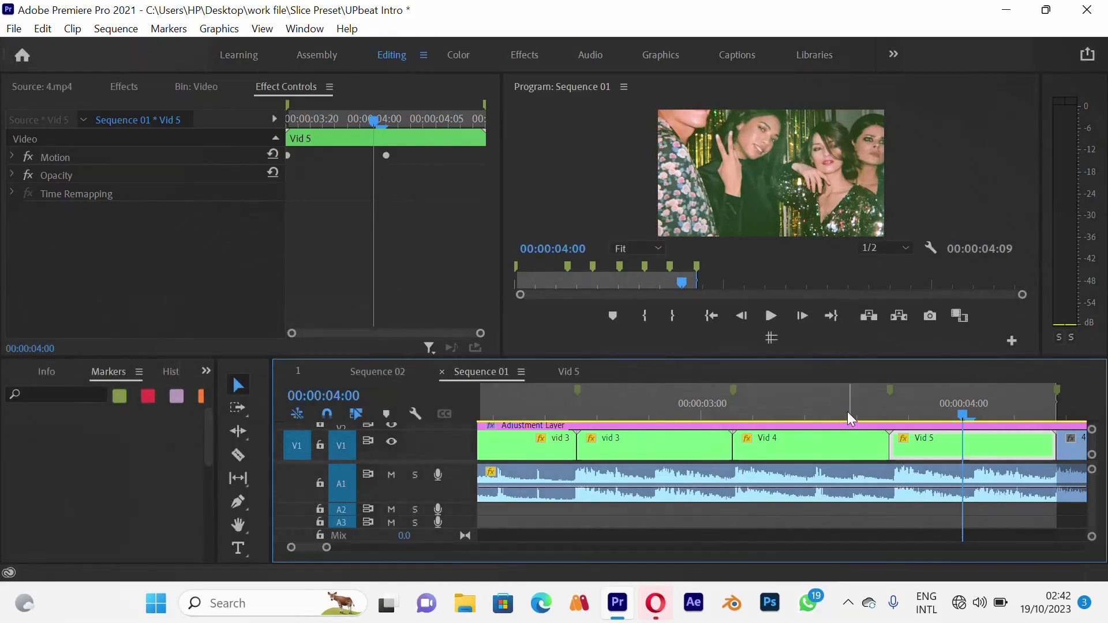
- Play Sequence 01 from its start twice to review the zoom-outs against the beats, and park the playhead at 00:00:00:23
key(minus)
key(minus)
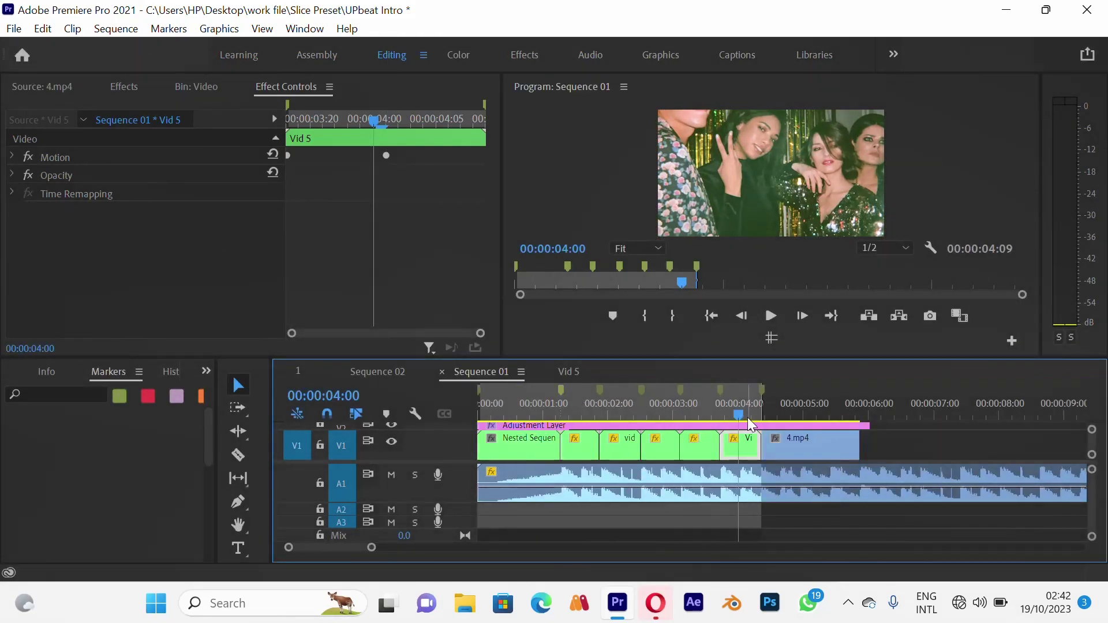
drag(741, 420, 473, 448)
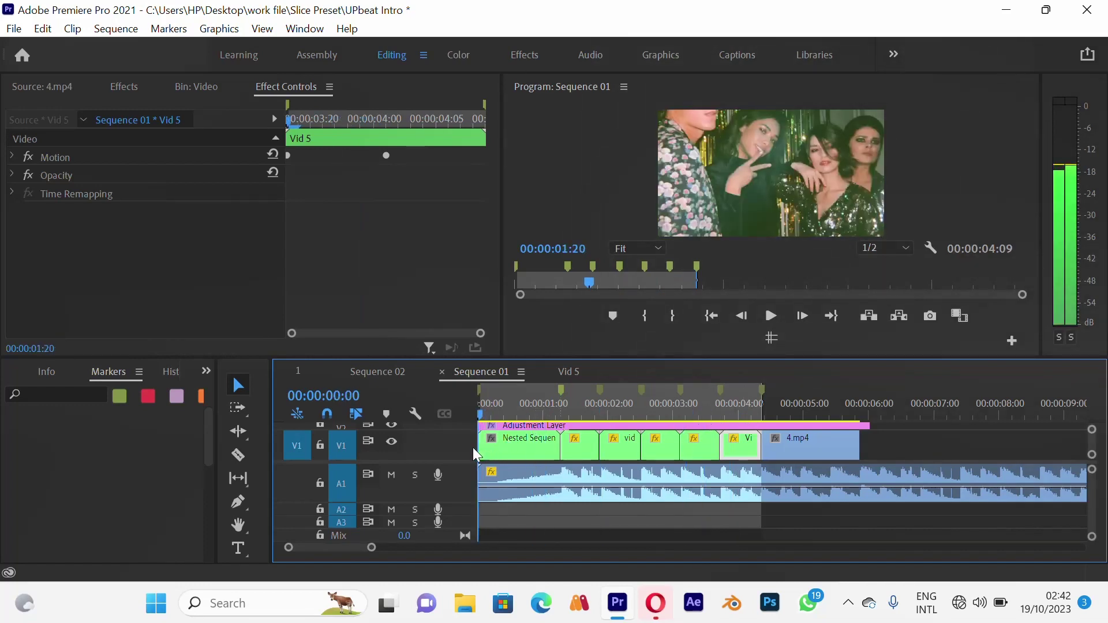
click(518, 521)
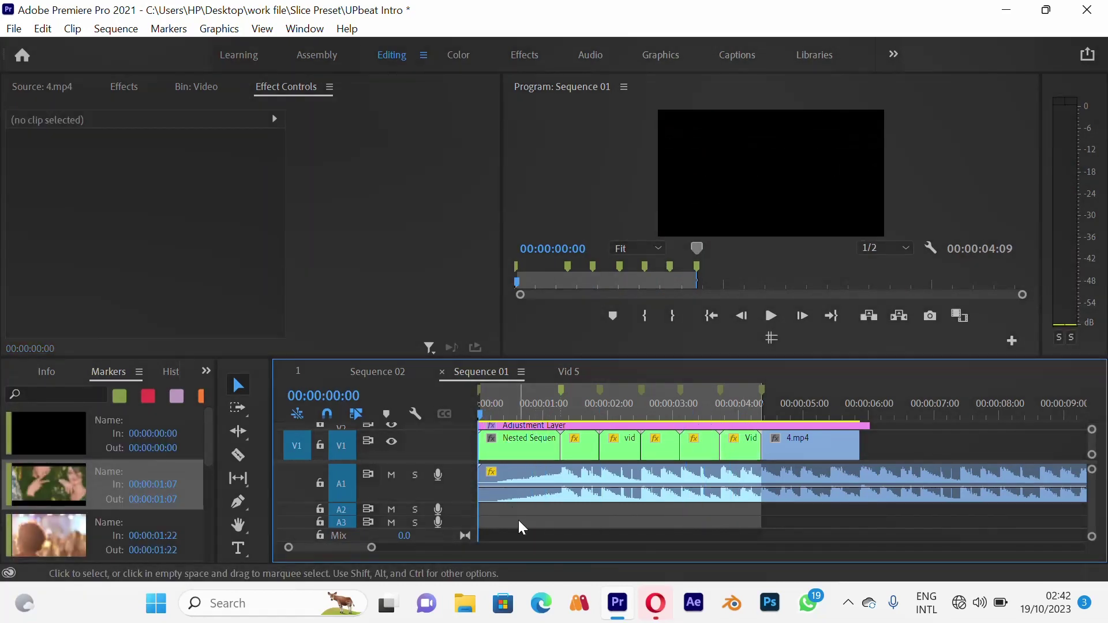
key(space)
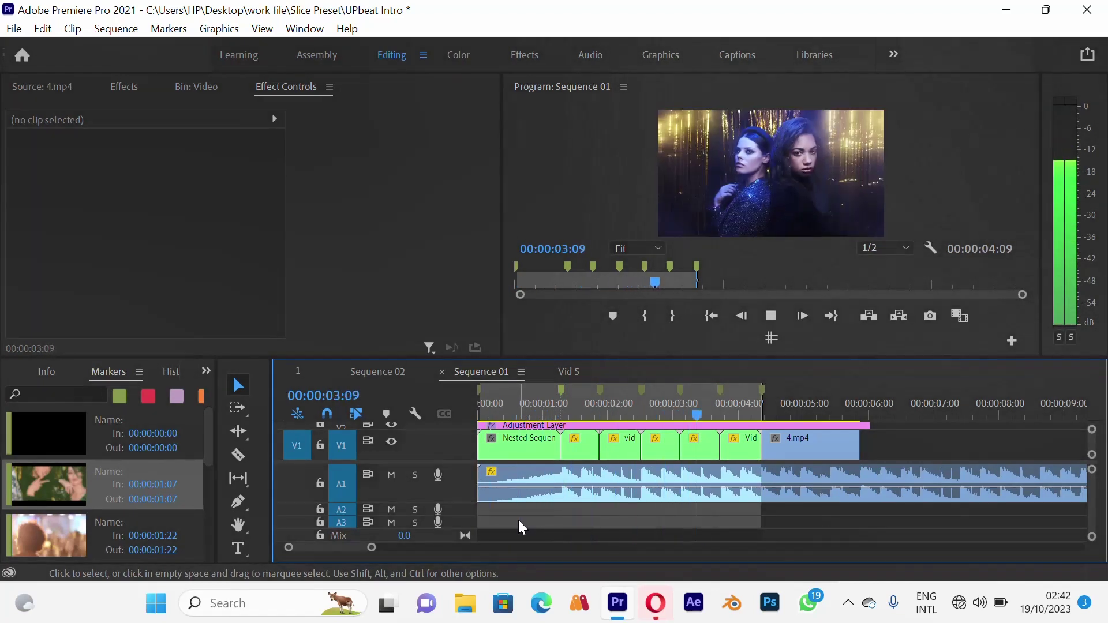
drag(510, 407, 442, 410)
key(space)
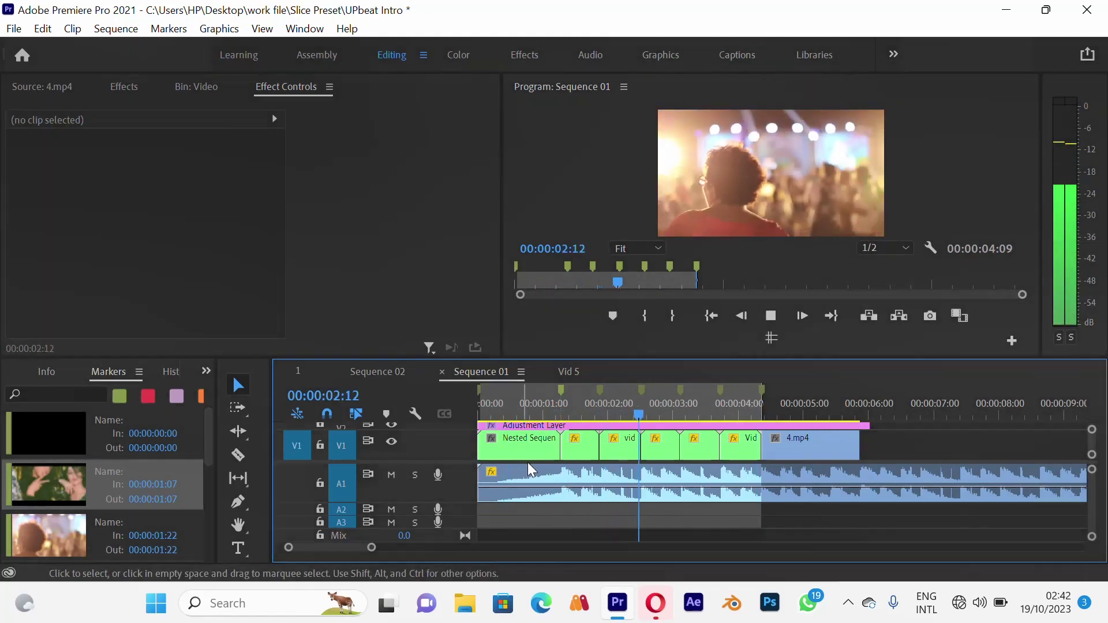
click(539, 404)
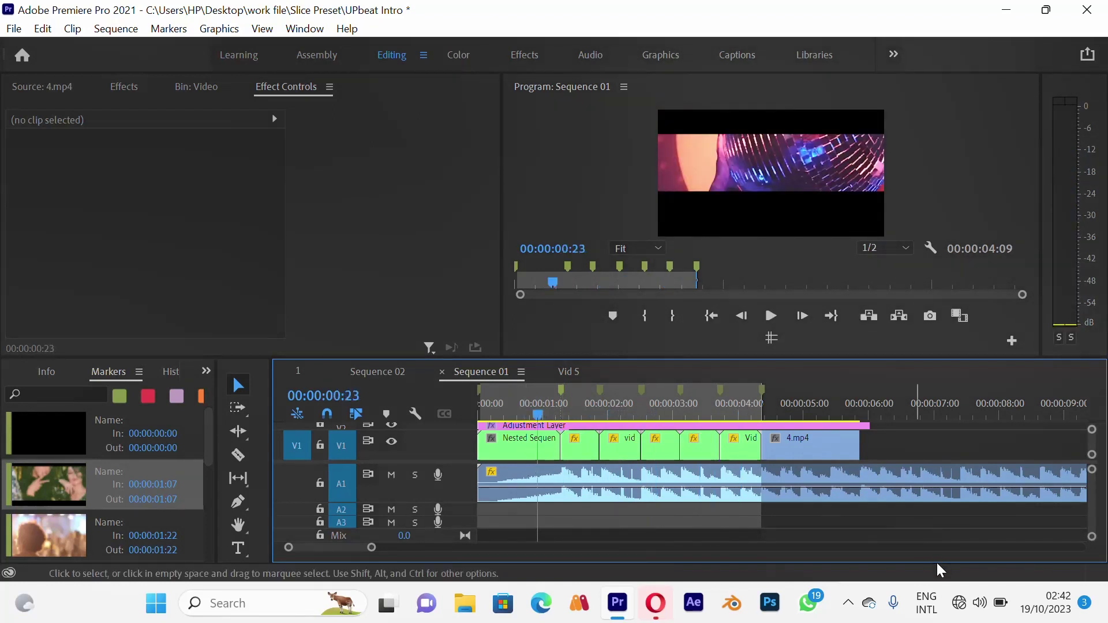
click(848, 603)
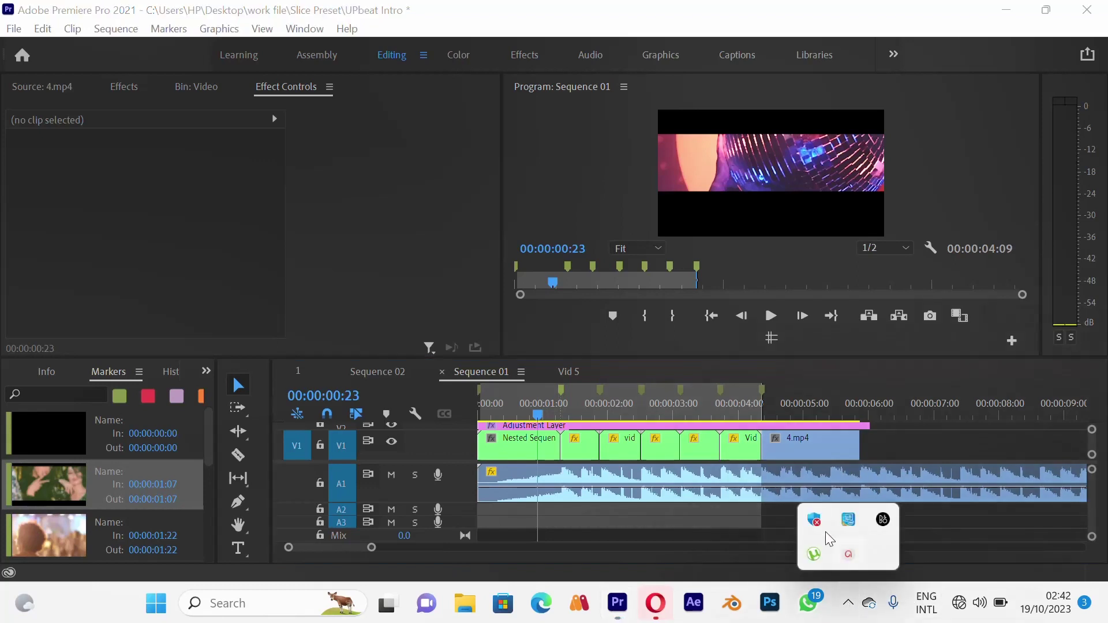
click(853, 555)
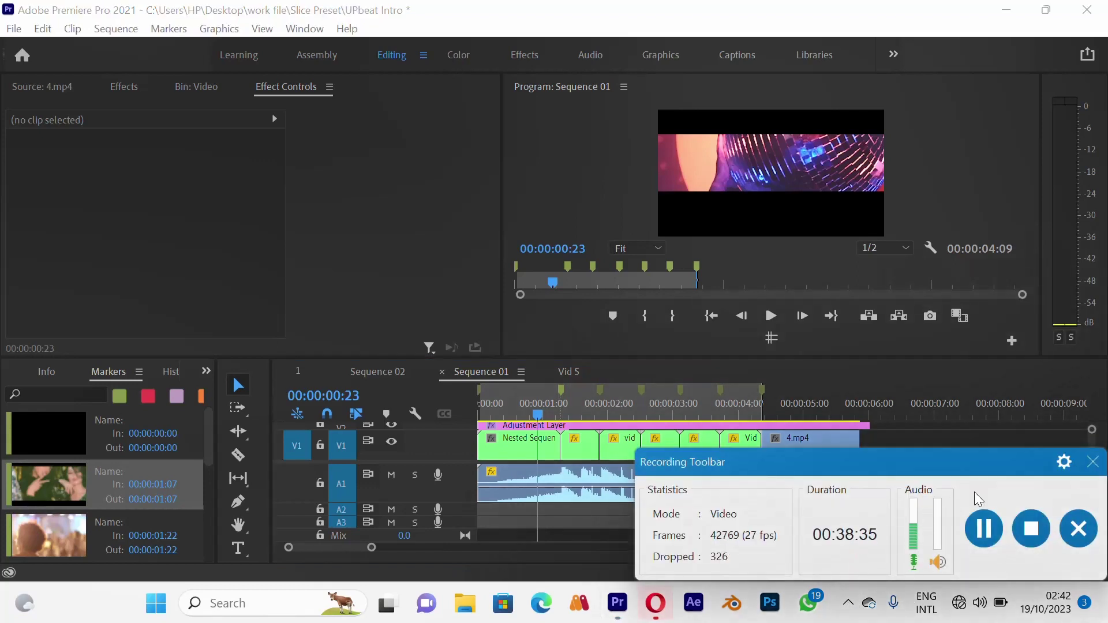
click(849, 603)
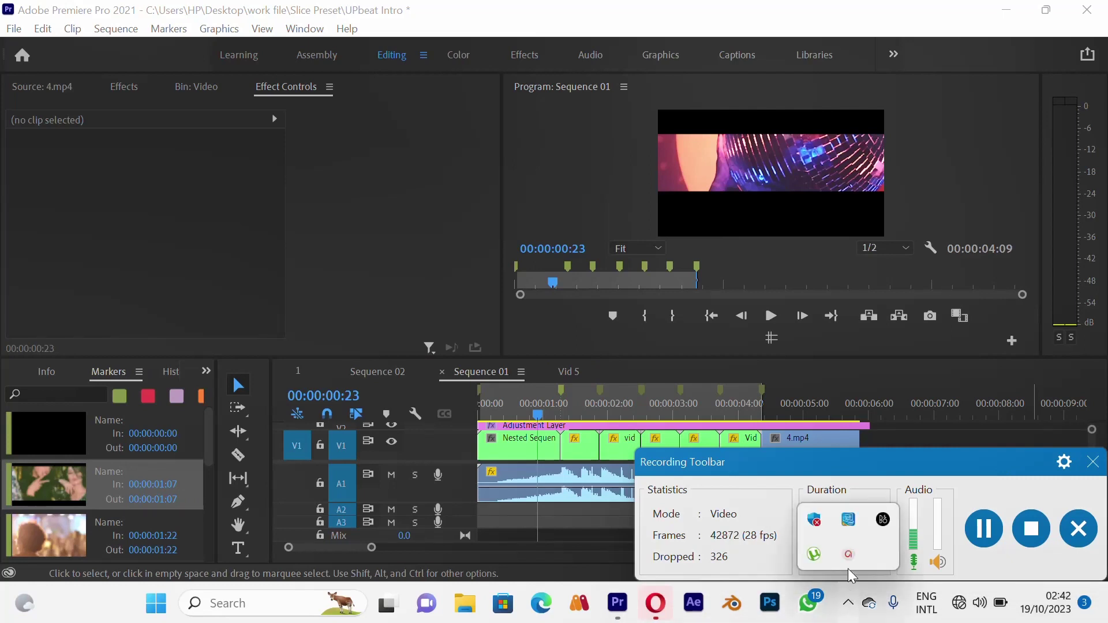
click(848, 555)
click(619, 540)
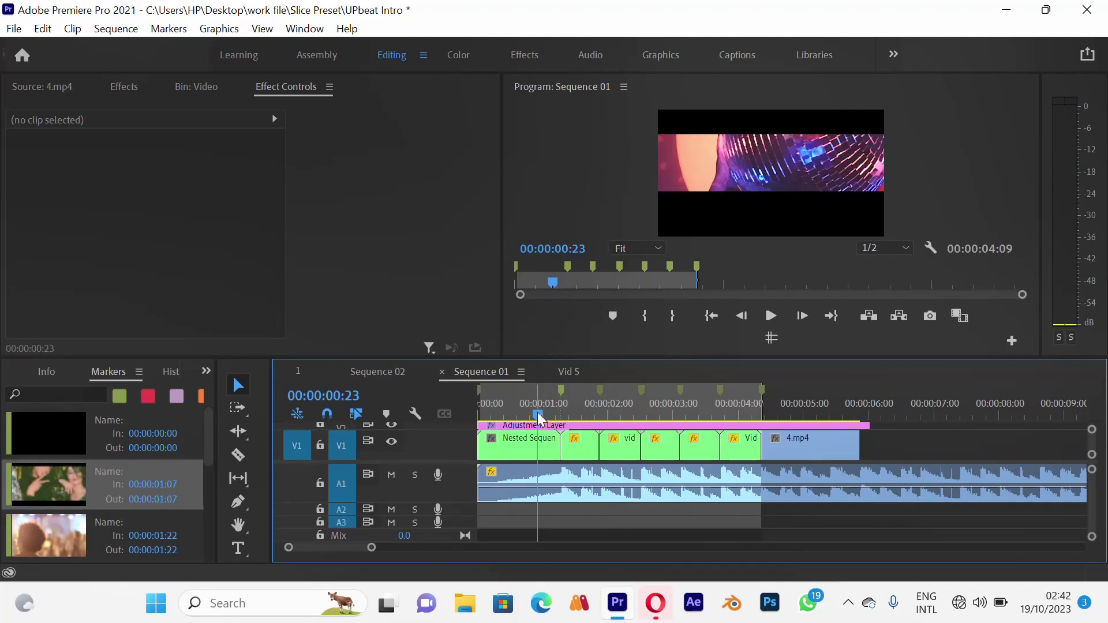
- Step the playhead back to 00:00:00:12 and enlarge the timeline's video track area to expose tracks V2 and V3
key(Left)
key(Left)
key(Left)
key(Left)
key(Left)
key(Left)
key(Left)
key(Left)
key(Left)
key(Left)
key(Left)
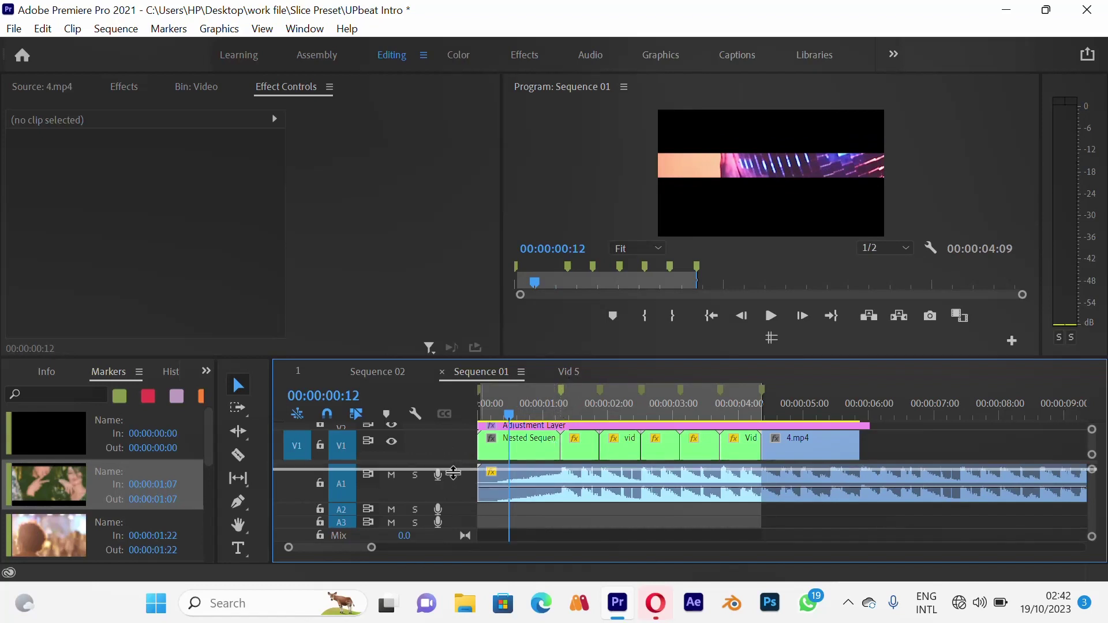
mouse_move(449, 476)
mouse_down()
mouse_move(440, 484)
mouse_move(443, 461)
mouse_up()
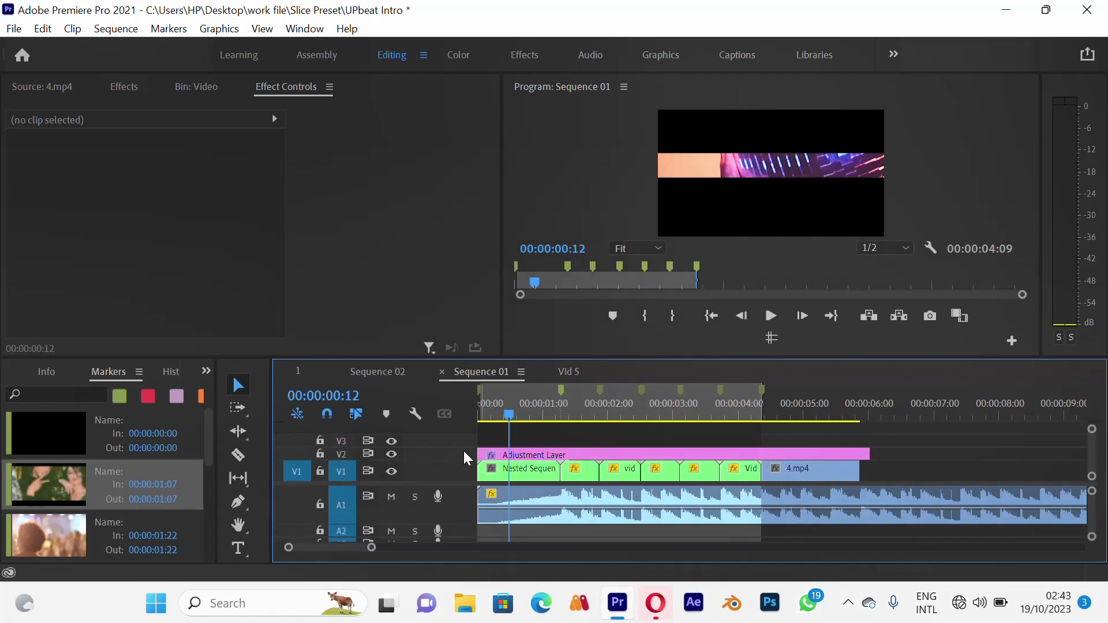
drag(461, 458, 465, 455)
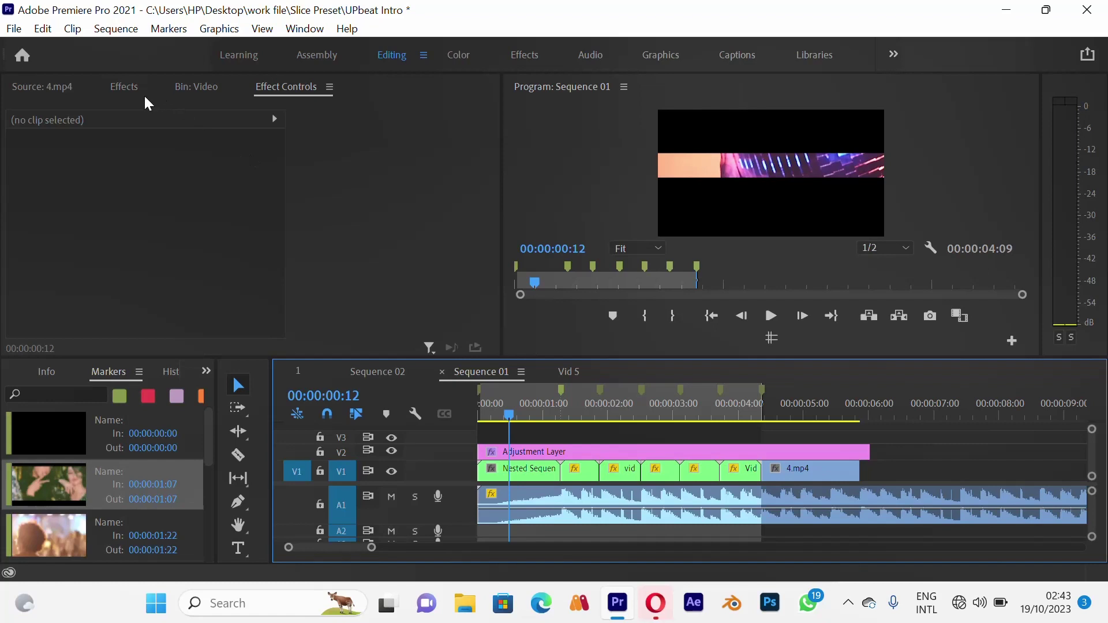
- Search the effects for "sli" and locate the Slice Left and Slice Right presets
click(124, 87)
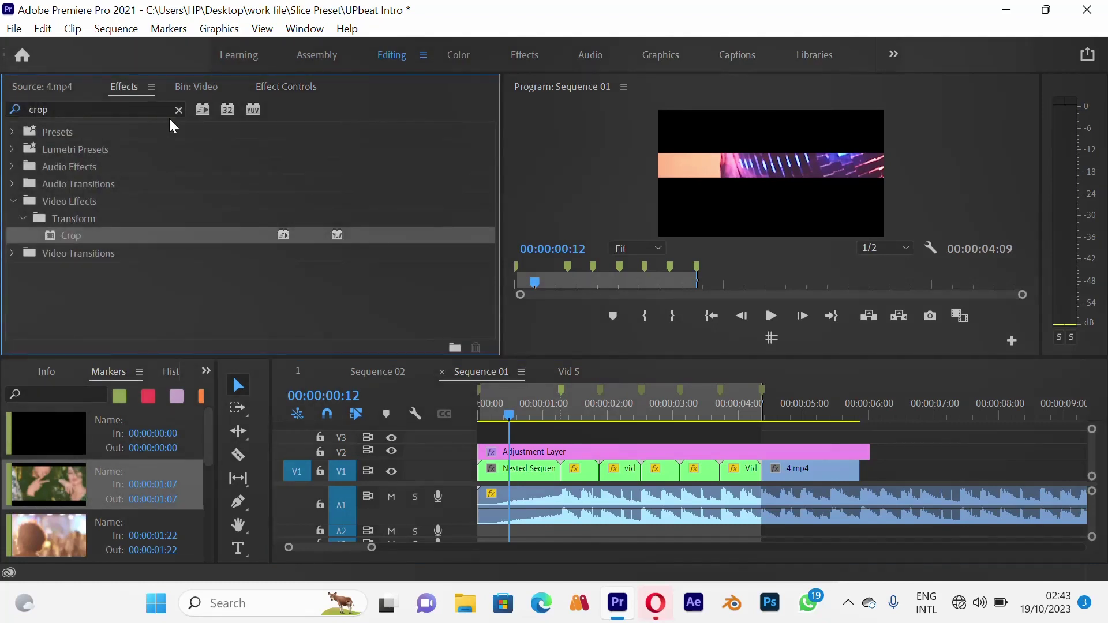
click(179, 109)
click(116, 105)
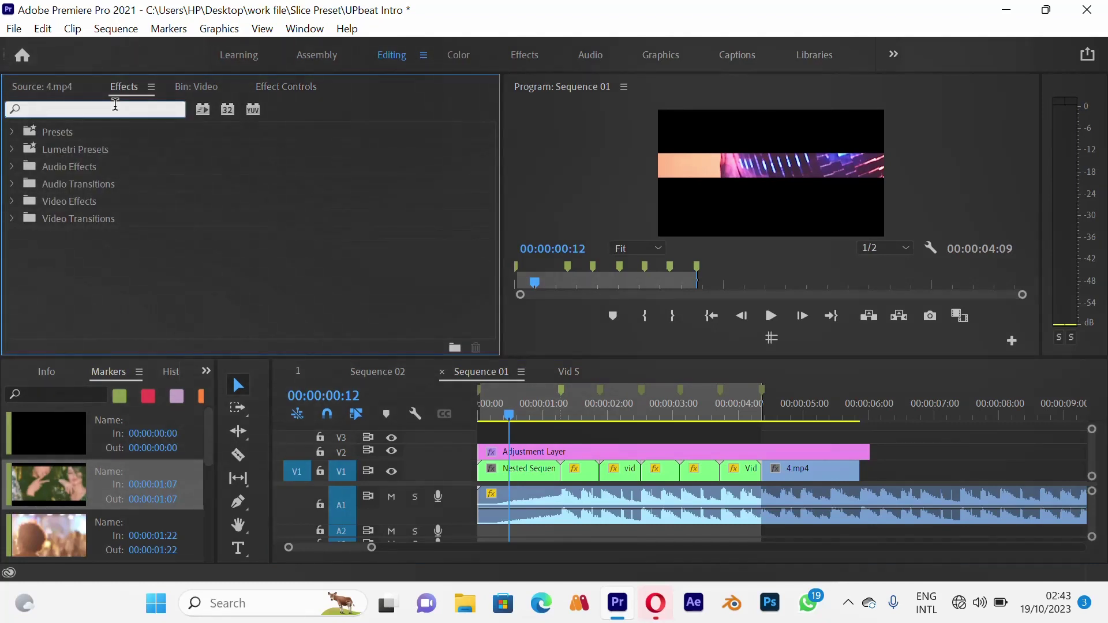
text(as)
key(BackSpace)
key(BackSpace)
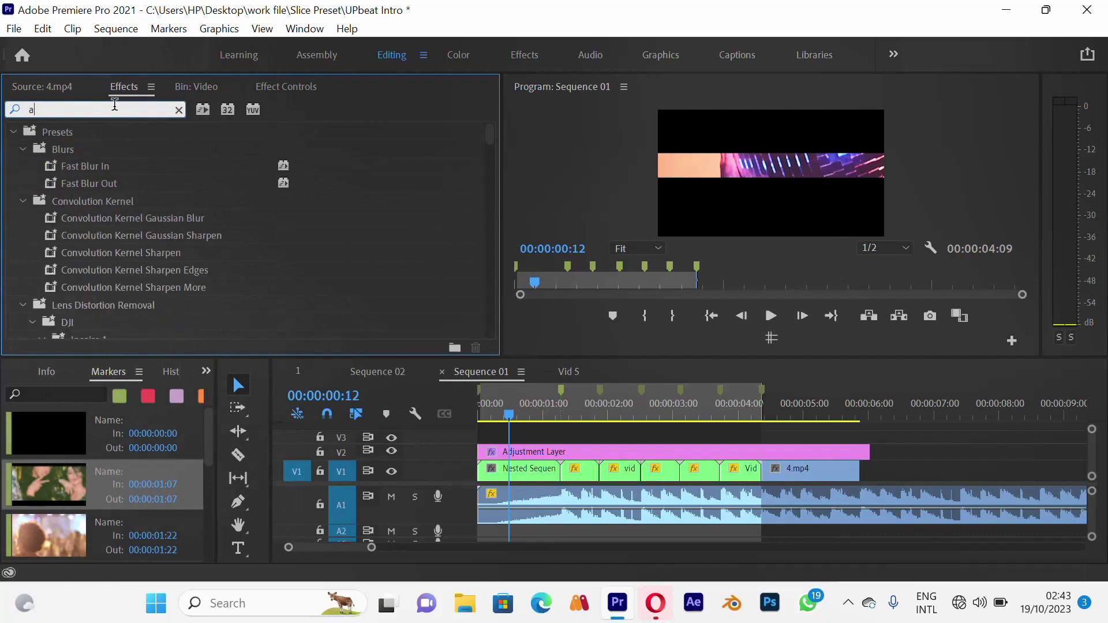
text(sli)
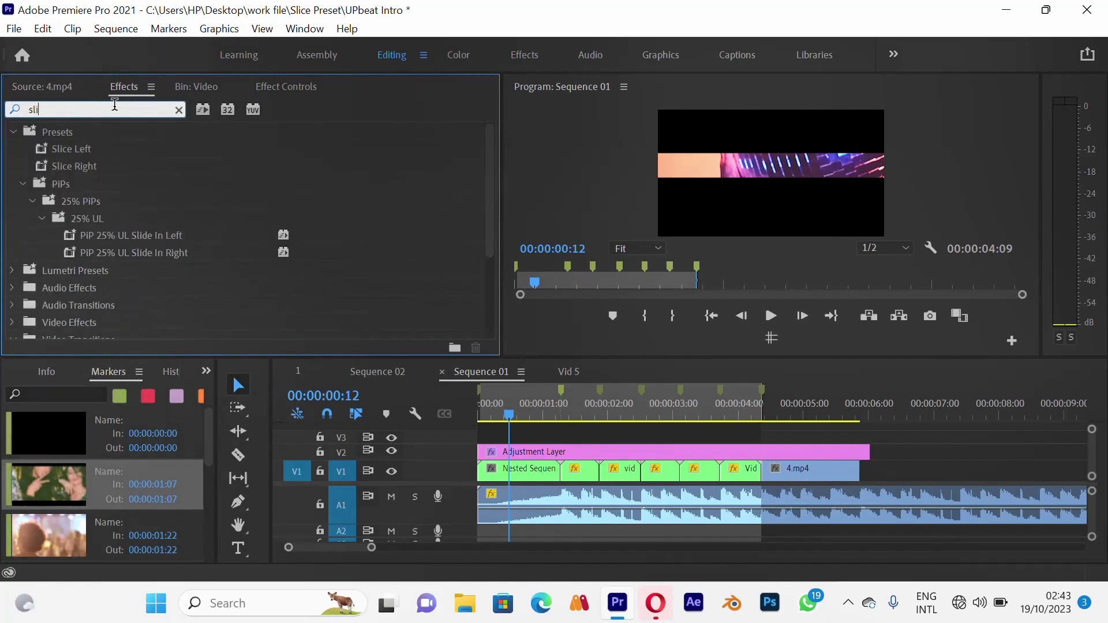
click(91, 161)
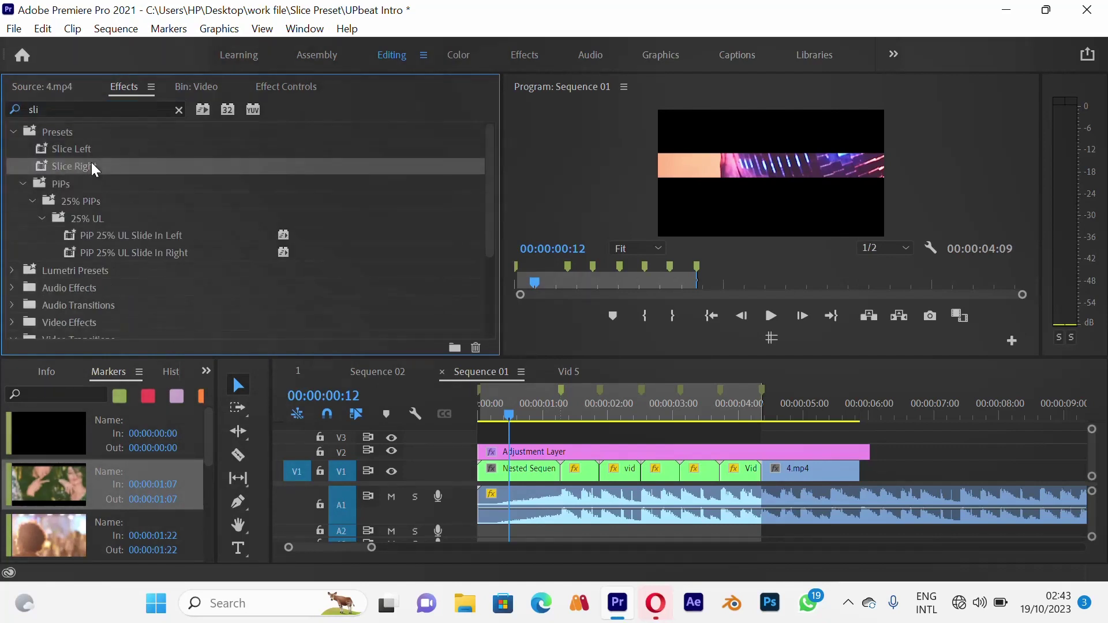
click(92, 149)
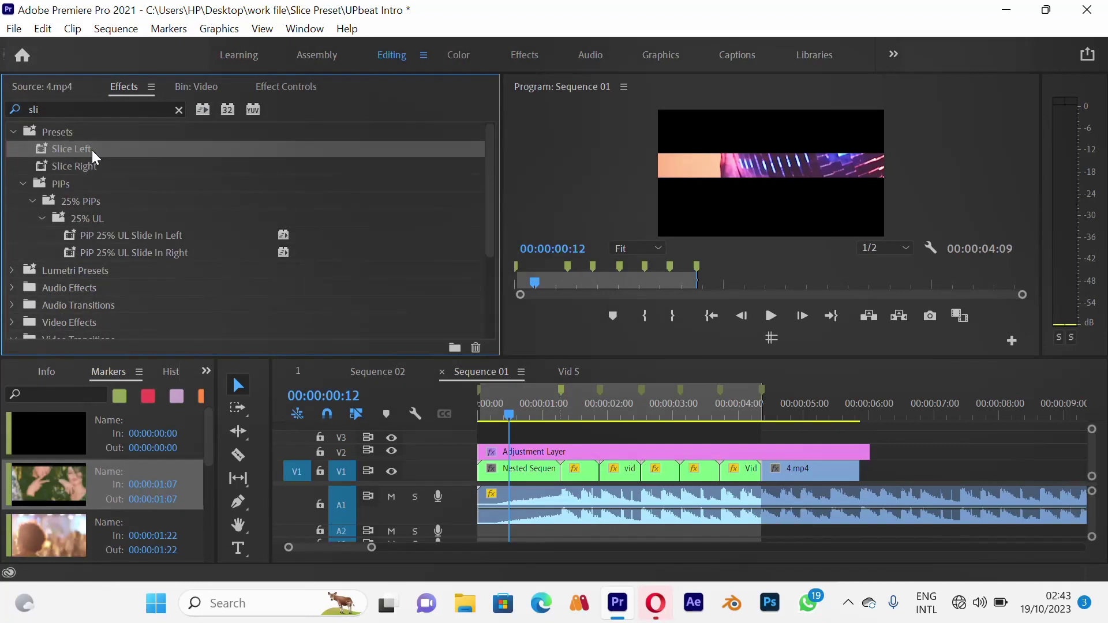
- Clear the effects search and import the Slice Preset file from the Slice Preset folder into Presets
click(178, 109)
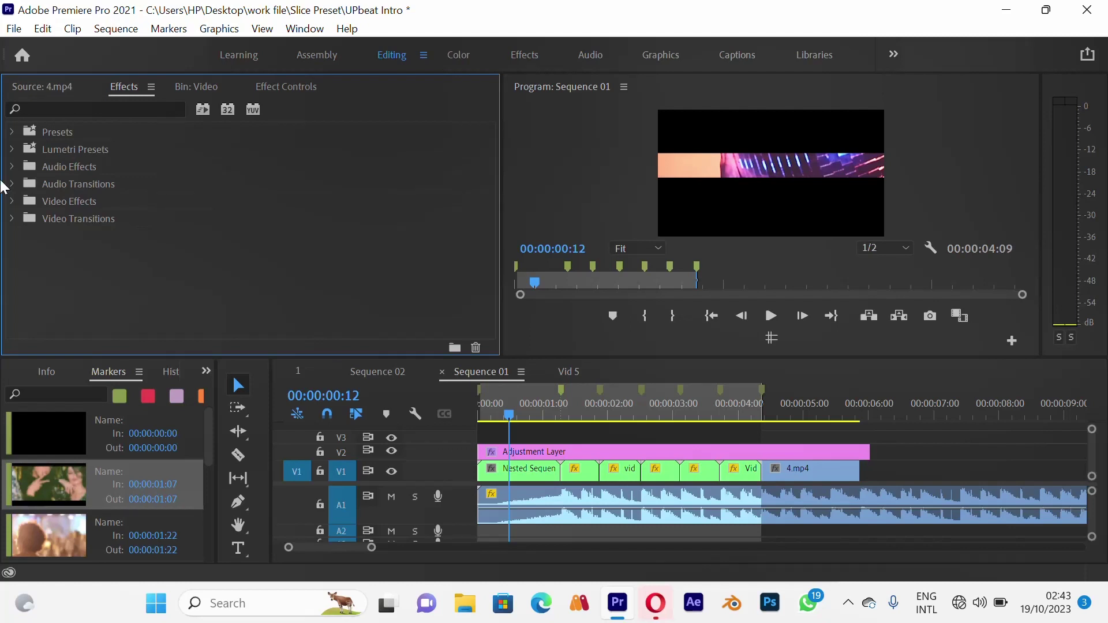
click(38, 130)
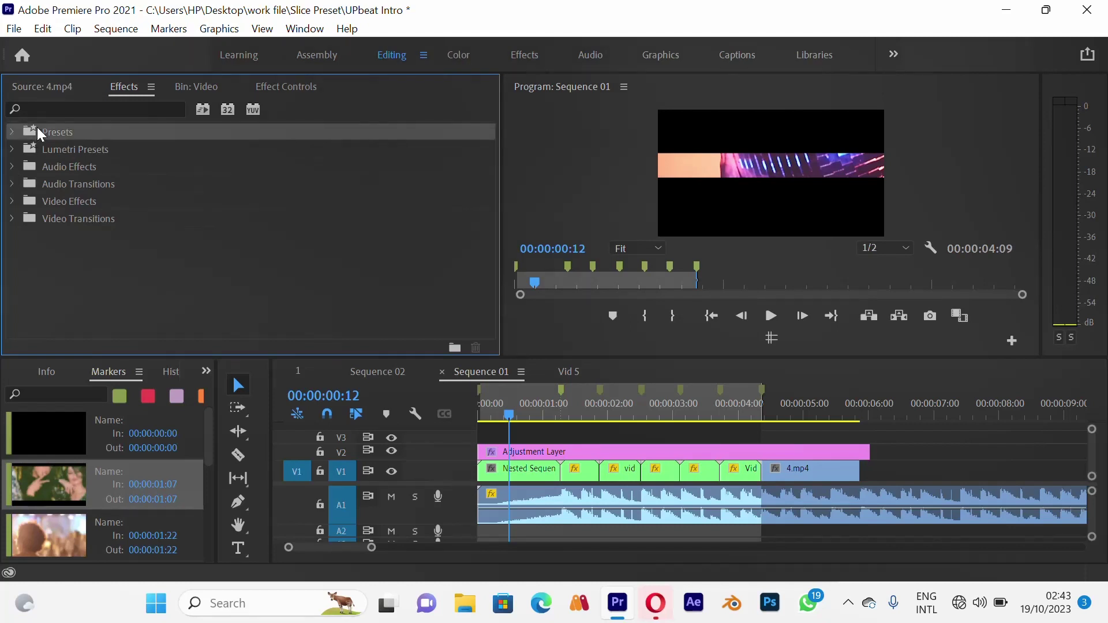
right_click(37, 128)
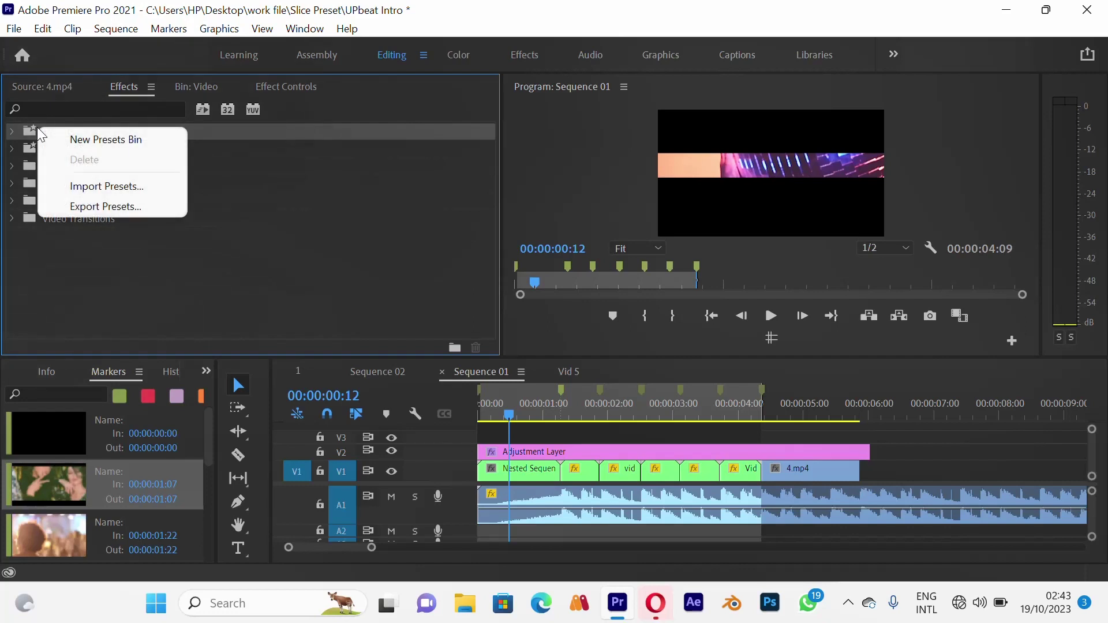
click(108, 182)
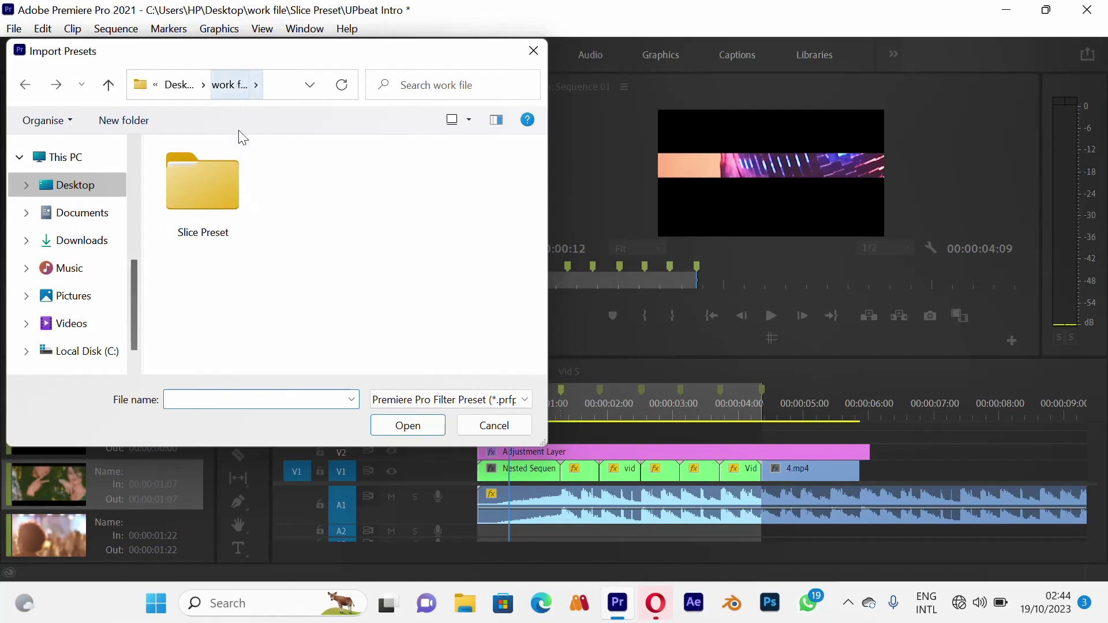
double_click(220, 180)
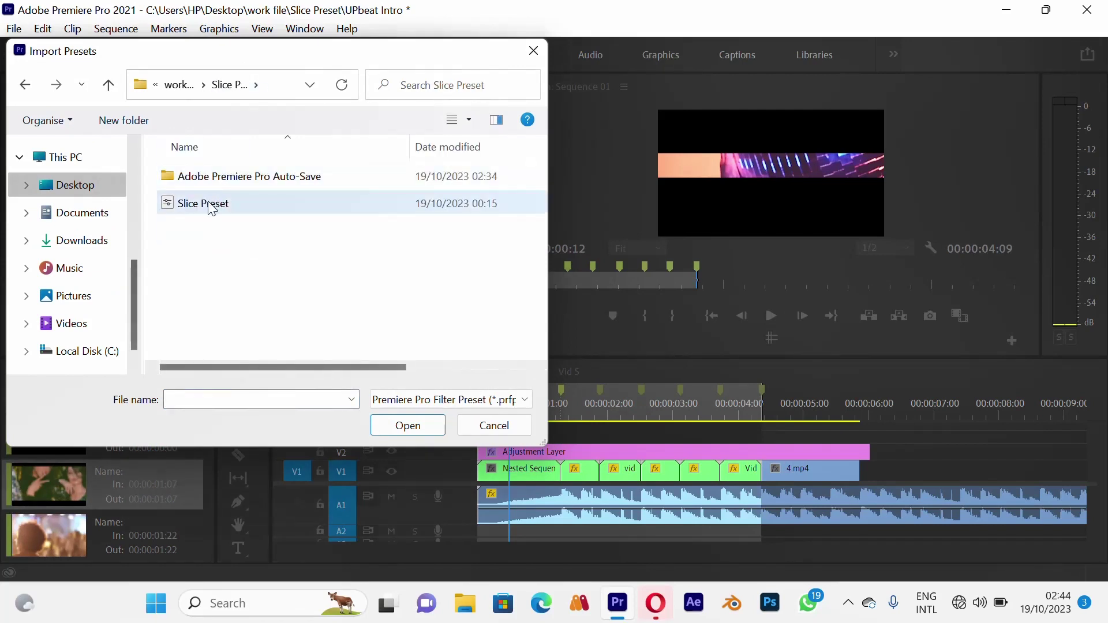
click(211, 208)
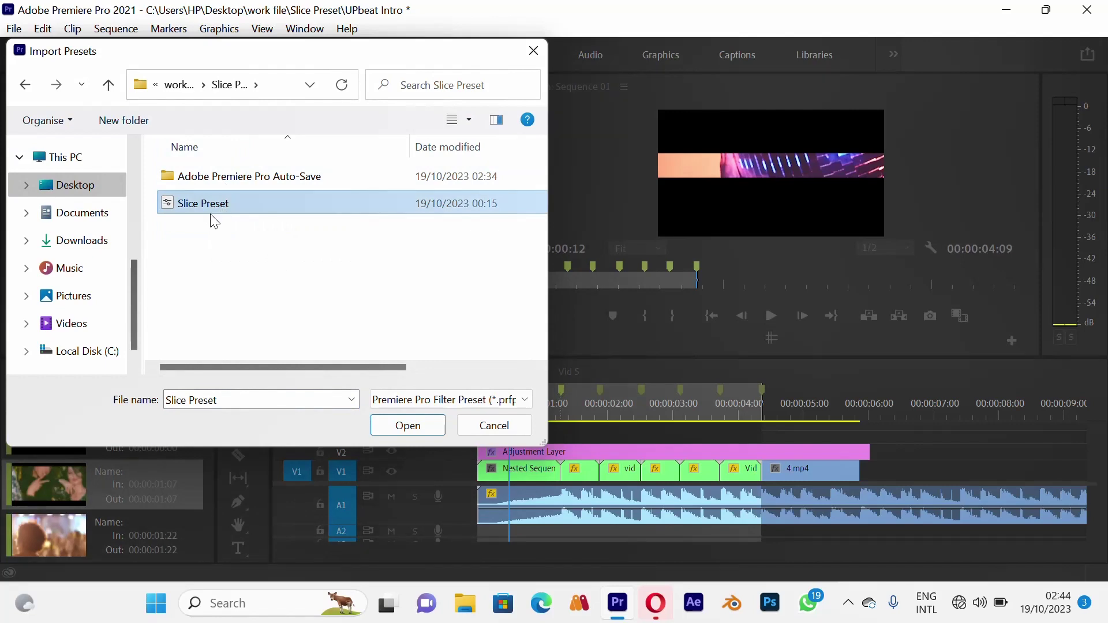
click(424, 428)
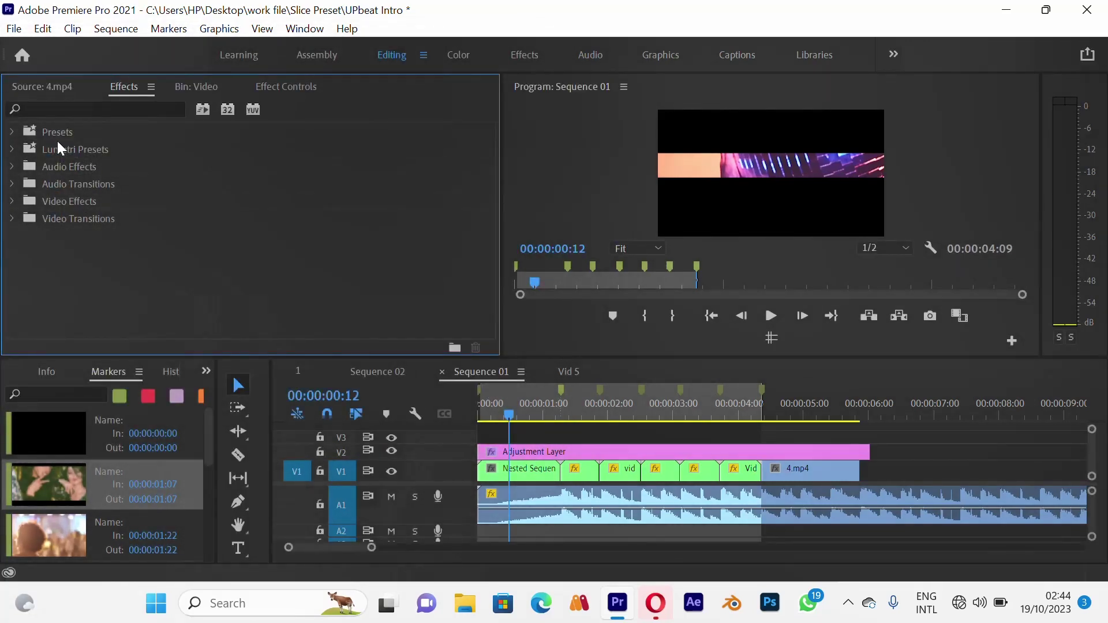
- Search the effects for "slice" and delete the duplicate presets Slice Left_1 and Slice Right_1
click(86, 108)
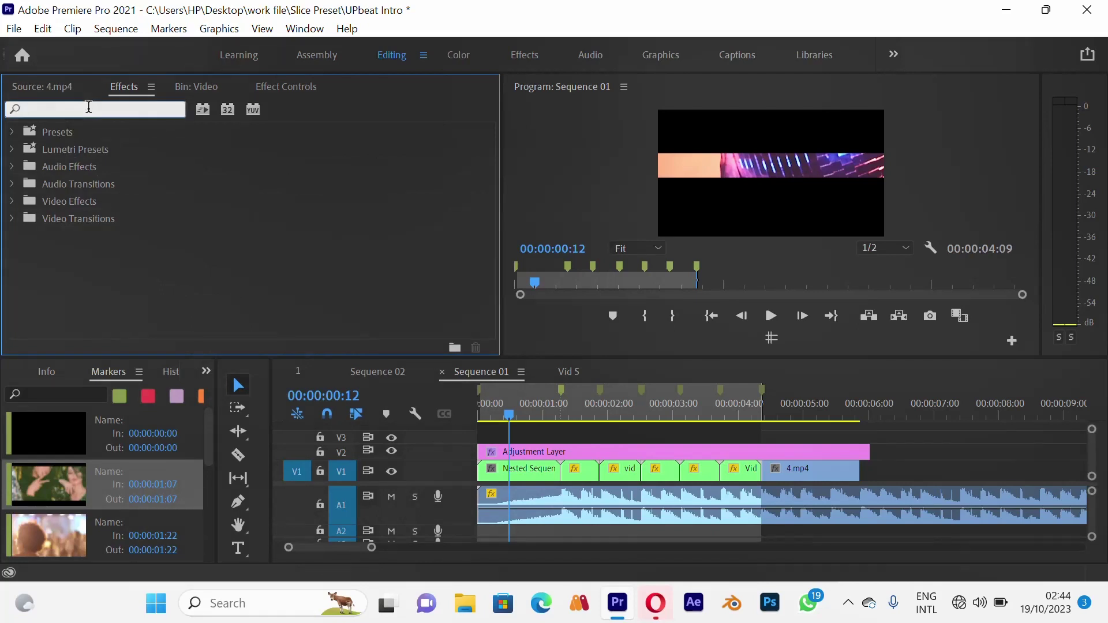
text(d)
key(BackSpace)
text(sl)
text(ice)
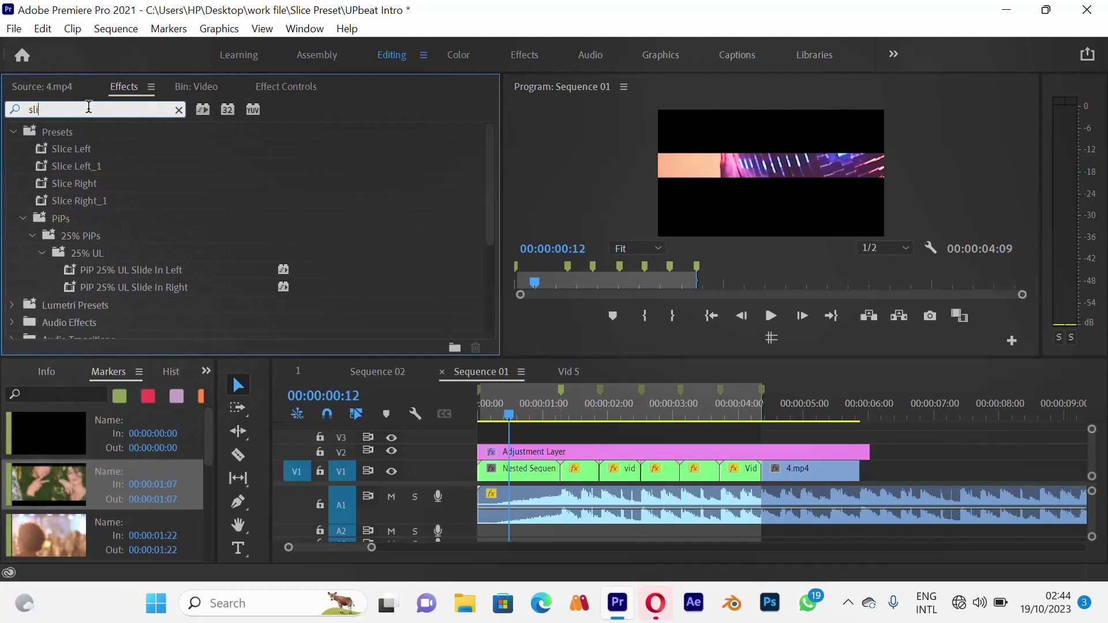
click(88, 193)
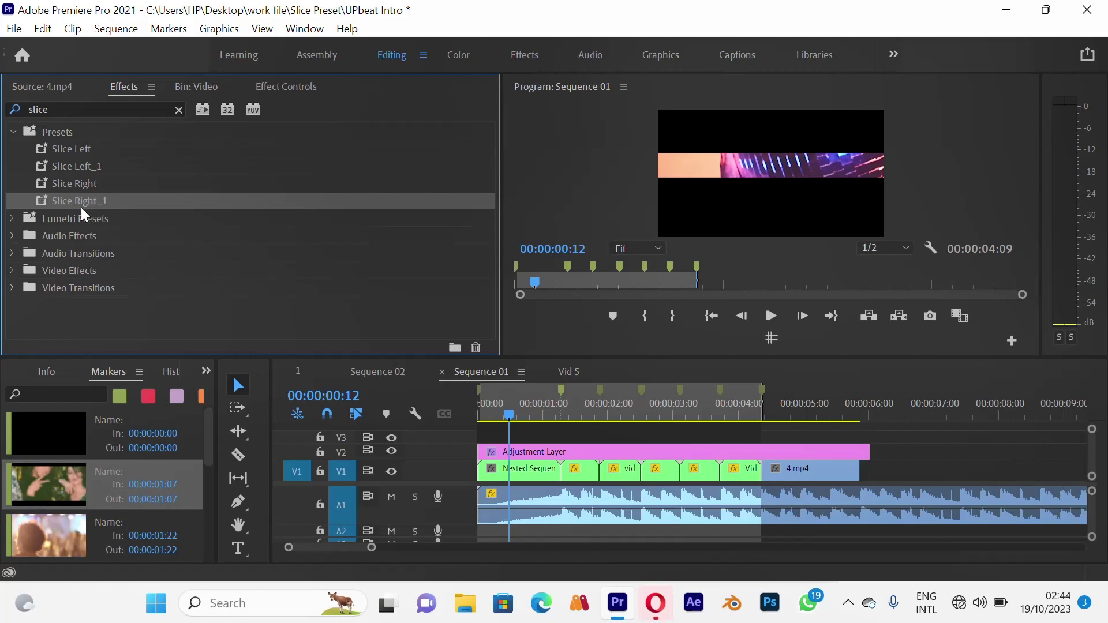
key(Delete)
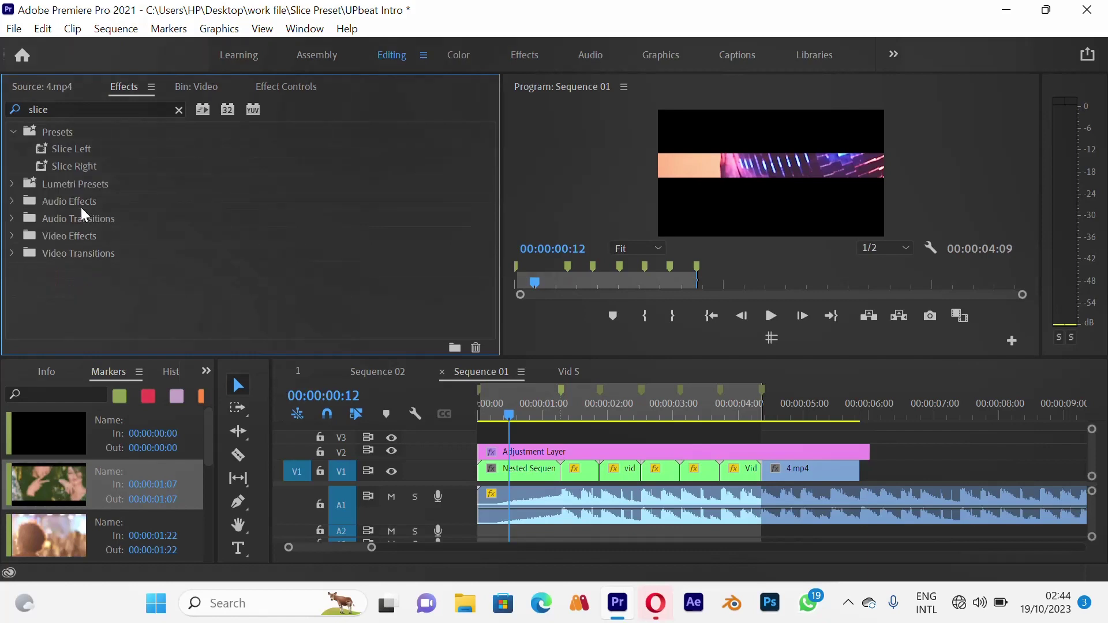
- Place the playhead at 00:00:01:10 and apply the Slice Right preset to the first nested clip after the opening Nested Sequence
click(85, 172)
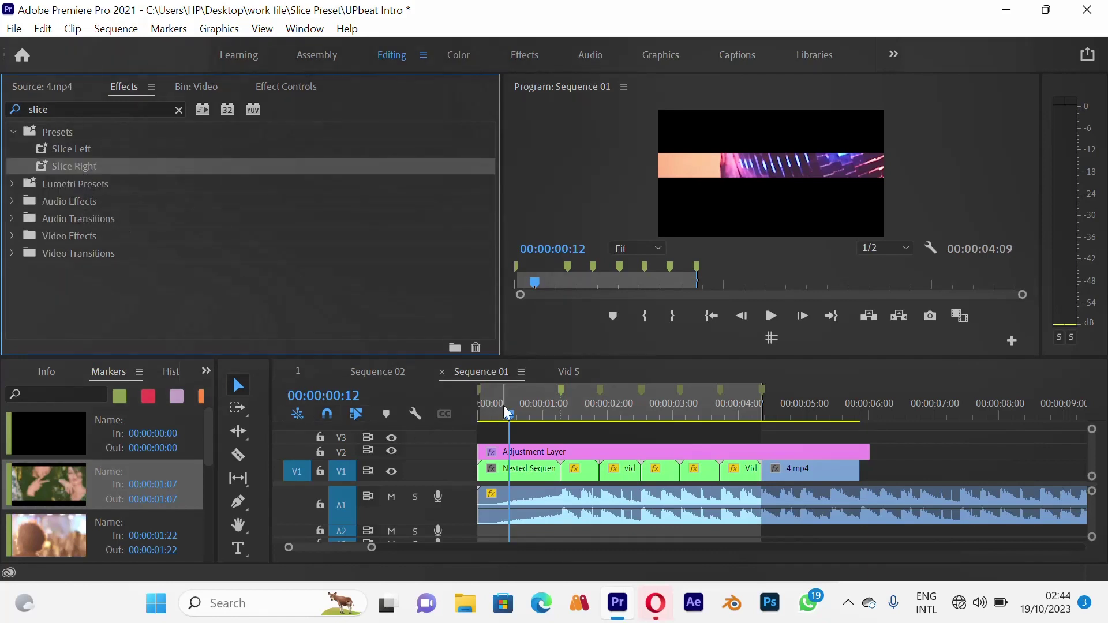
drag(506, 414, 568, 422)
click(589, 477)
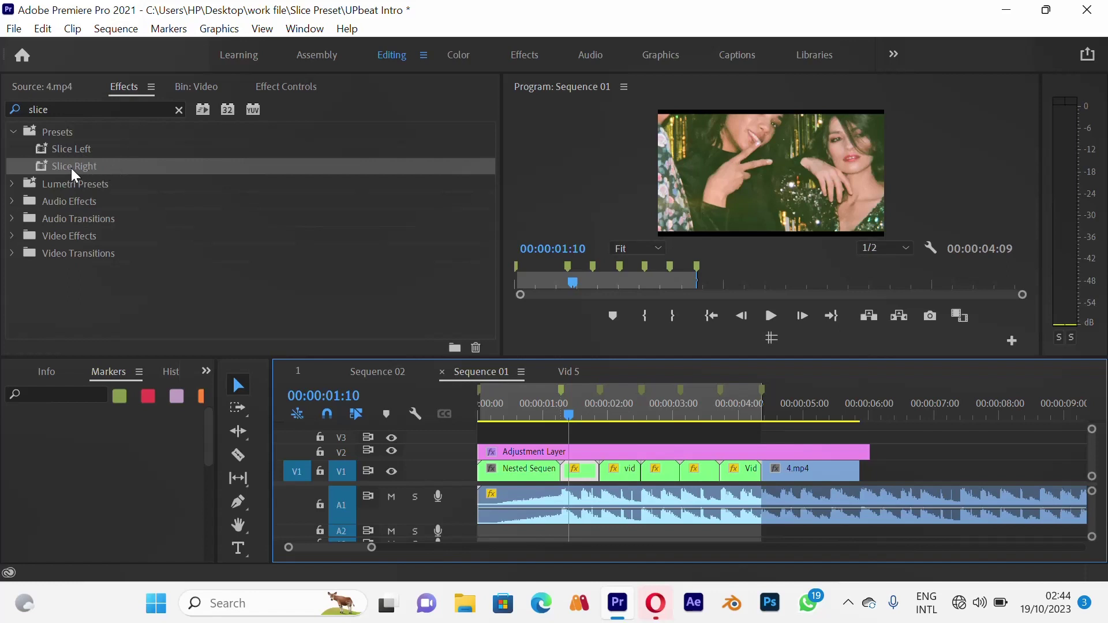
drag(71, 168, 574, 469)
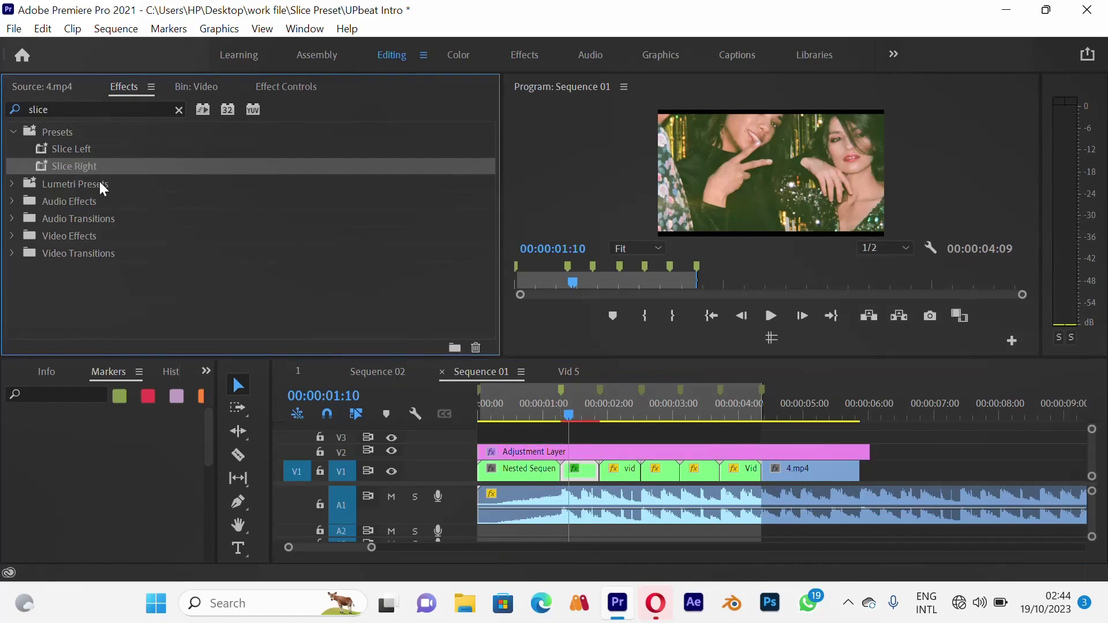
- Apply the Slice Left and Slice Right presets alternately to the next four nested clips, starting with Slice Left and ending with Slice Right on Vid 5
drag(81, 150, 618, 473)
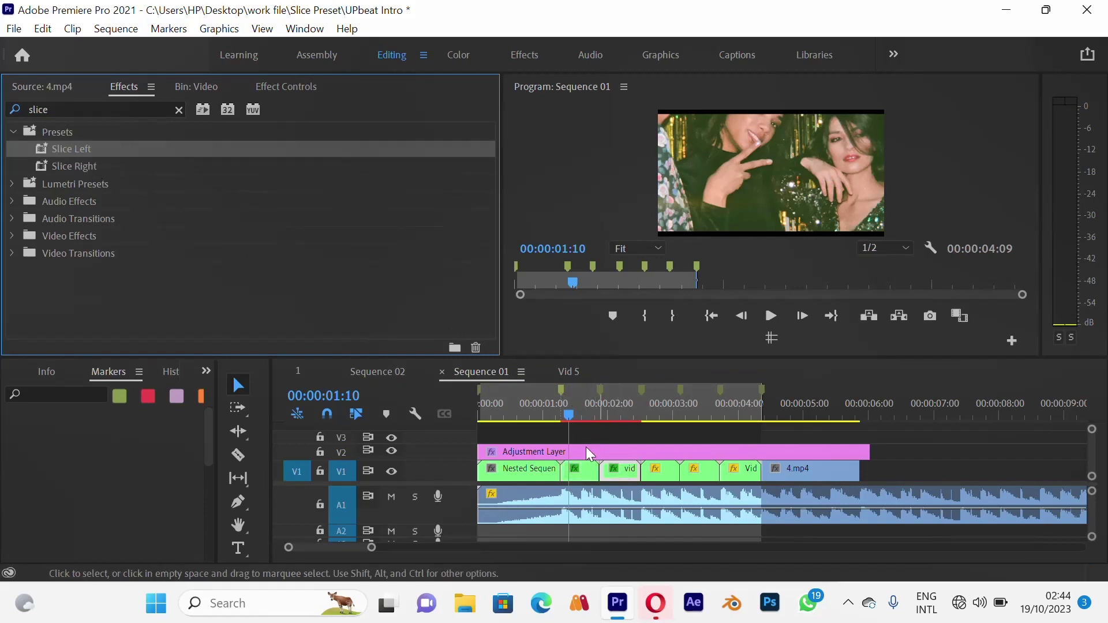
drag(74, 169, 661, 474)
drag(550, 340, 204, 119)
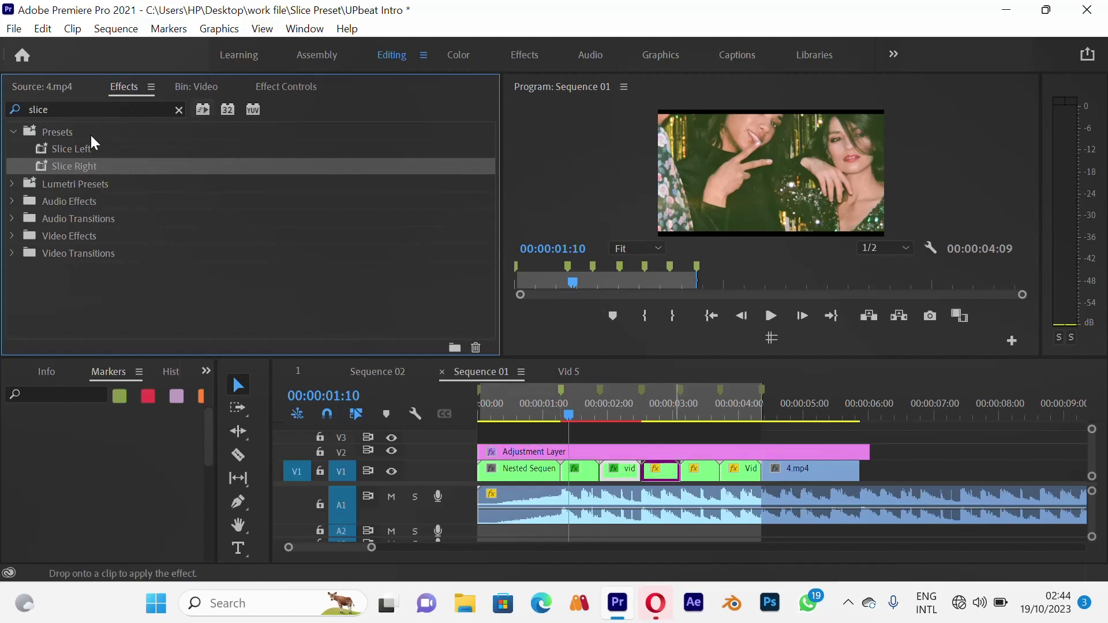
drag(81, 148, 695, 467)
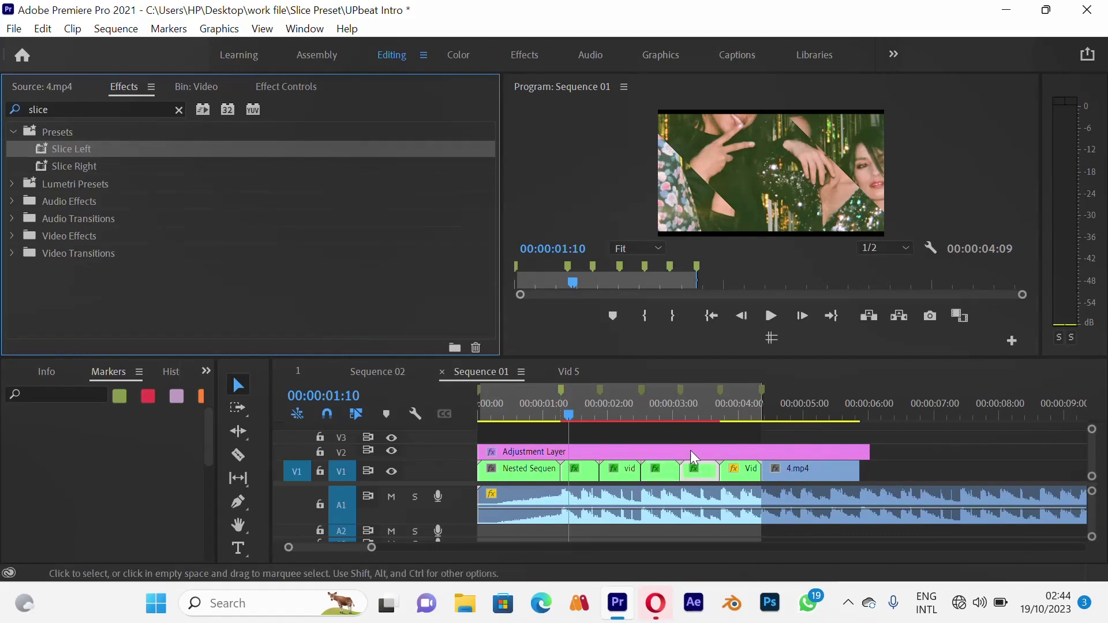
click(75, 168)
drag(74, 169, 744, 474)
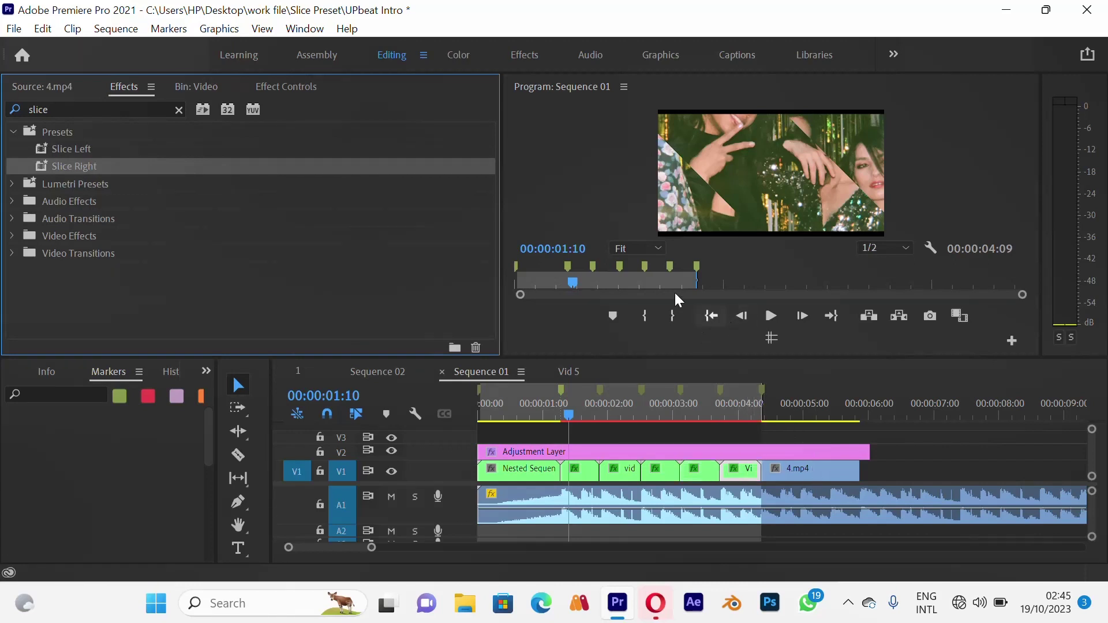
- Show the Video bin in a narrower panel and play Sequence 01 from its start to review the slice effects
click(203, 87)
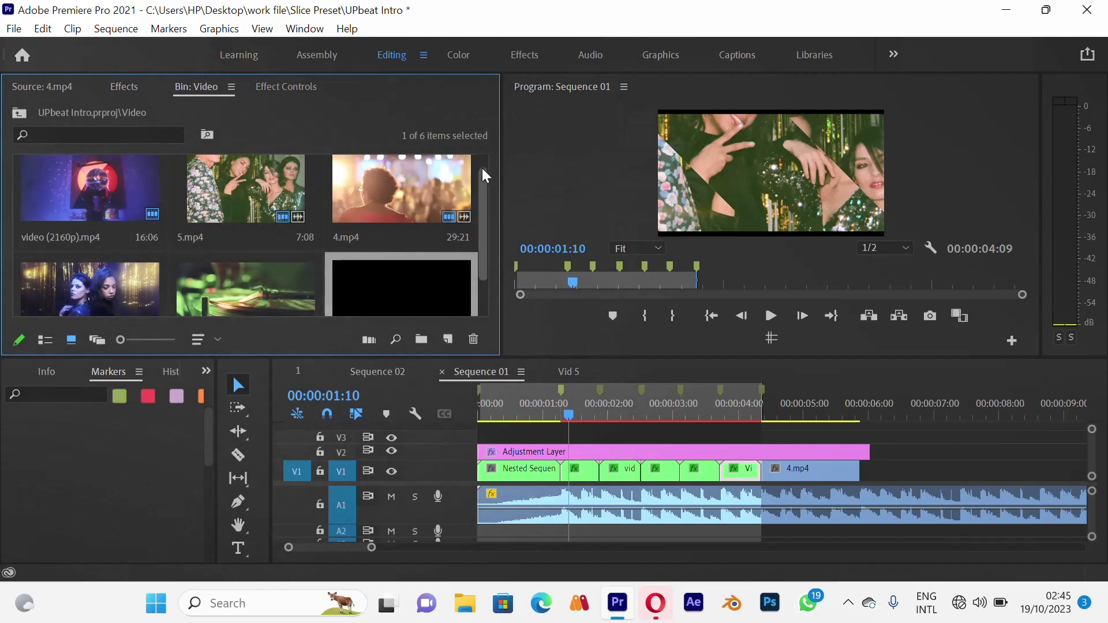
drag(500, 175, 391, 175)
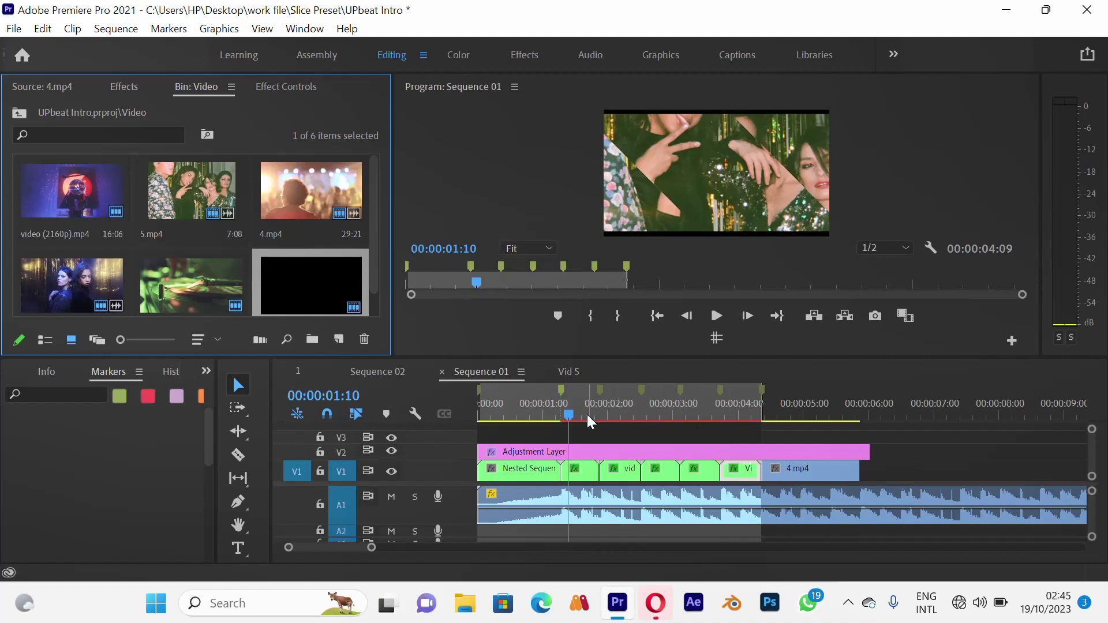
click(560, 417)
drag(559, 417, 478, 414)
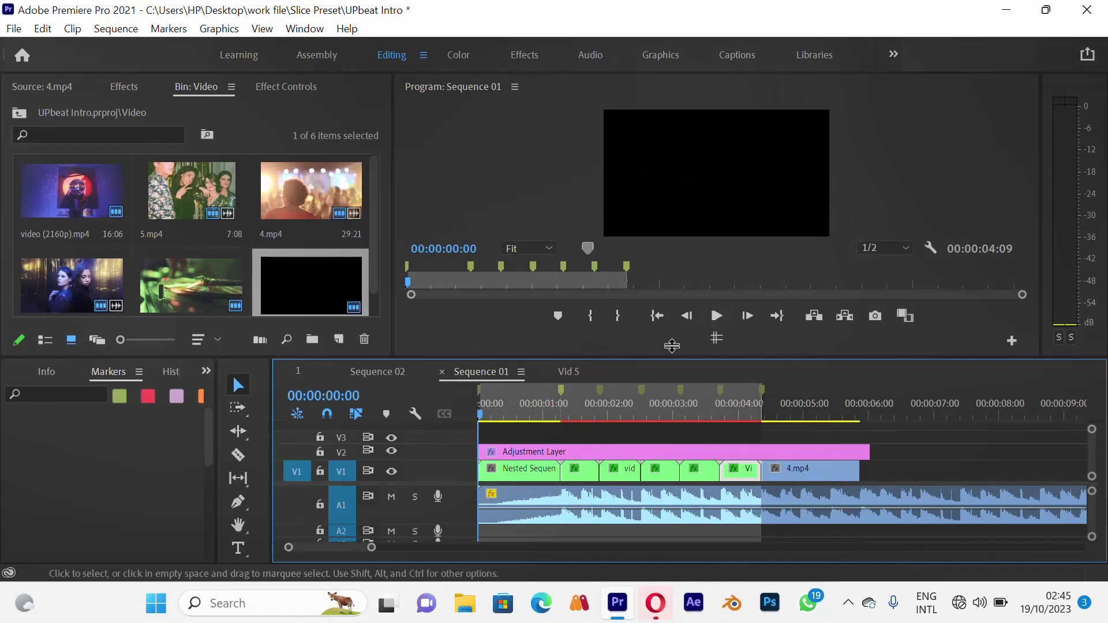
click(715, 316)
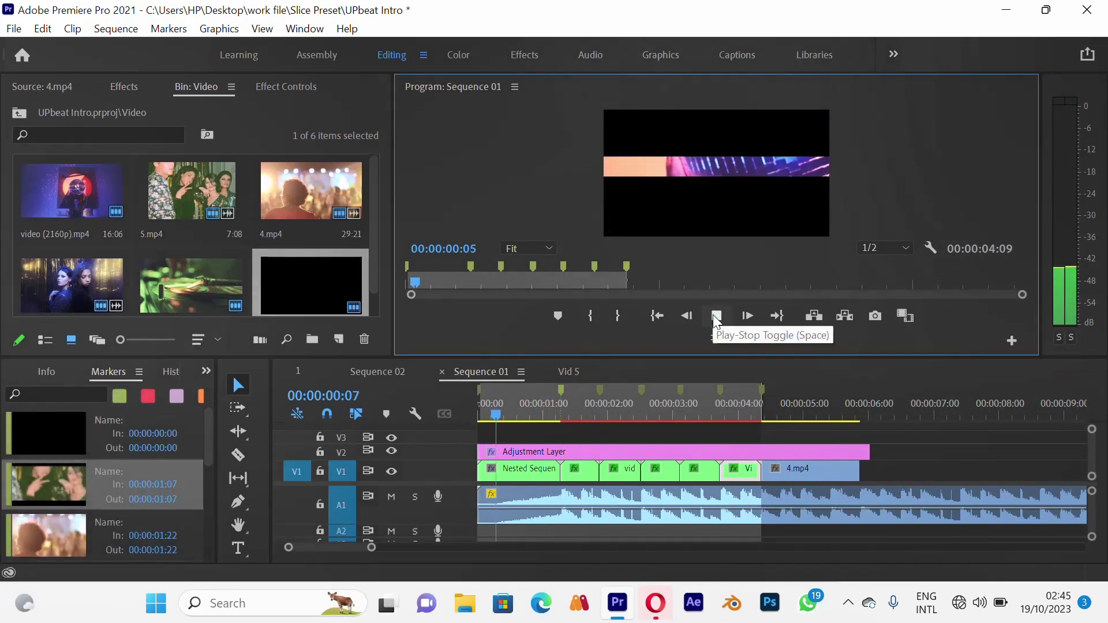
click(716, 317)
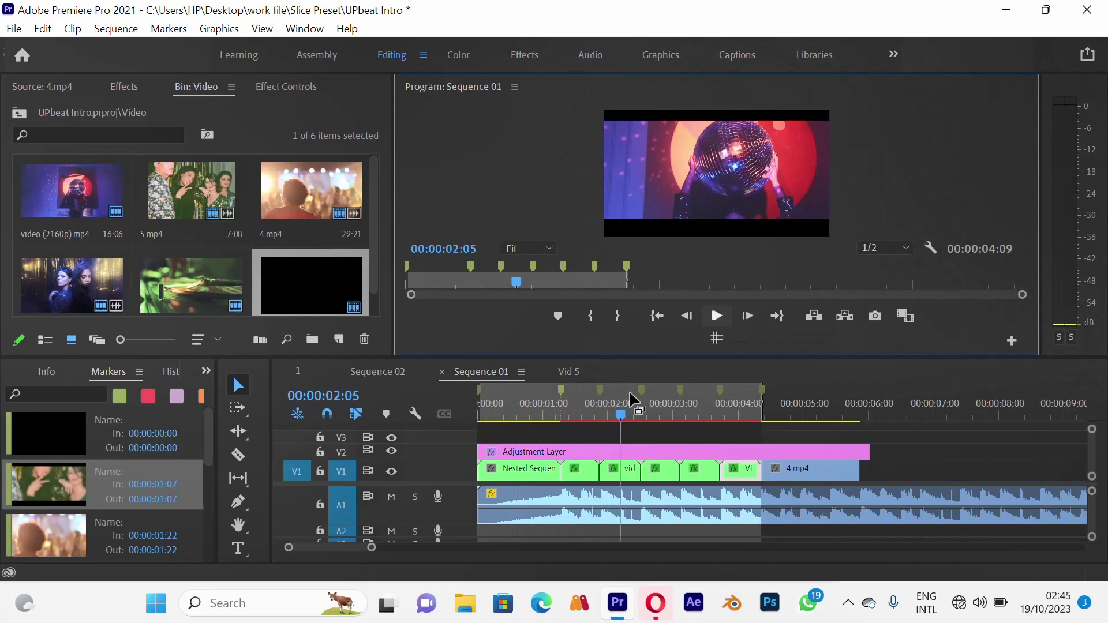
click(720, 319)
click(716, 316)
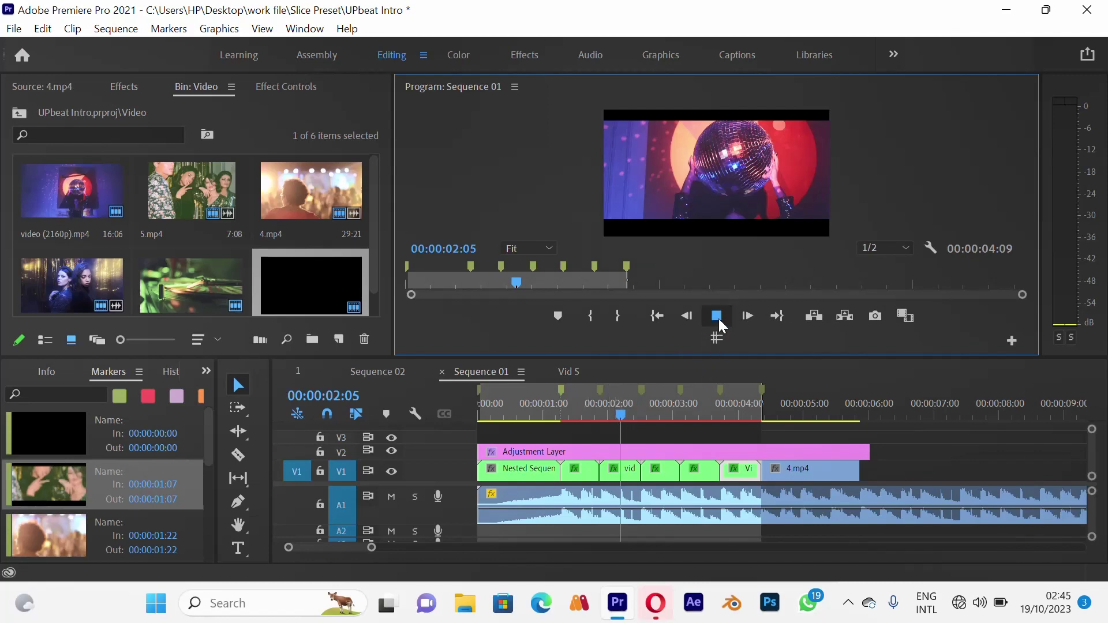
- Mark the In point at 00:00:01:06 and the Out point at 00:00:04:09, and place the playhead at 00:00:03:03
click(531, 410)
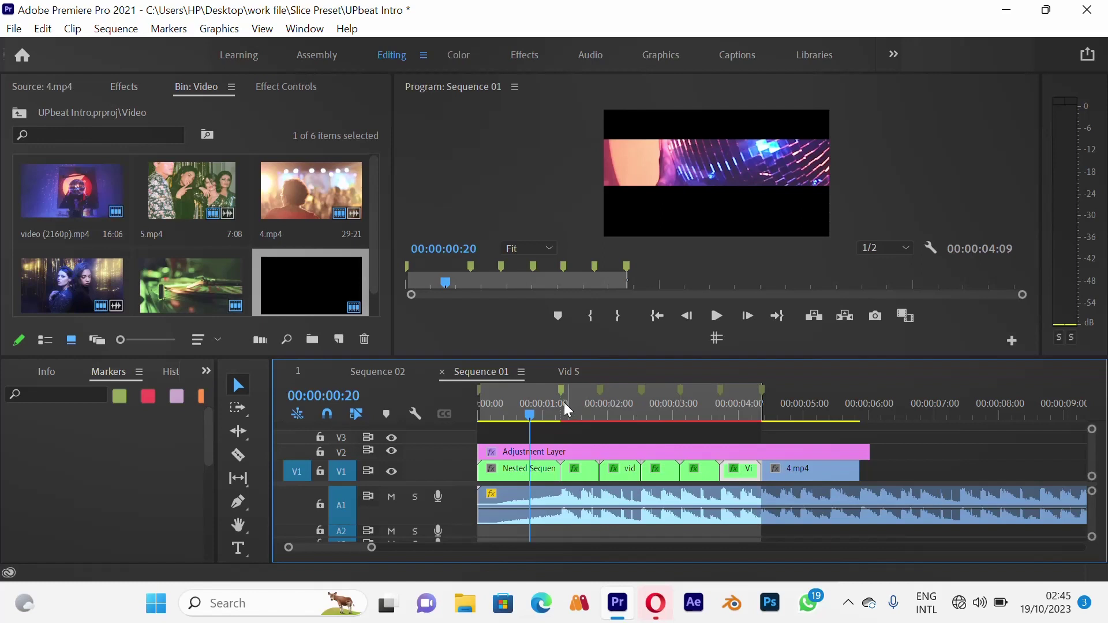
drag(551, 417, 561, 416)
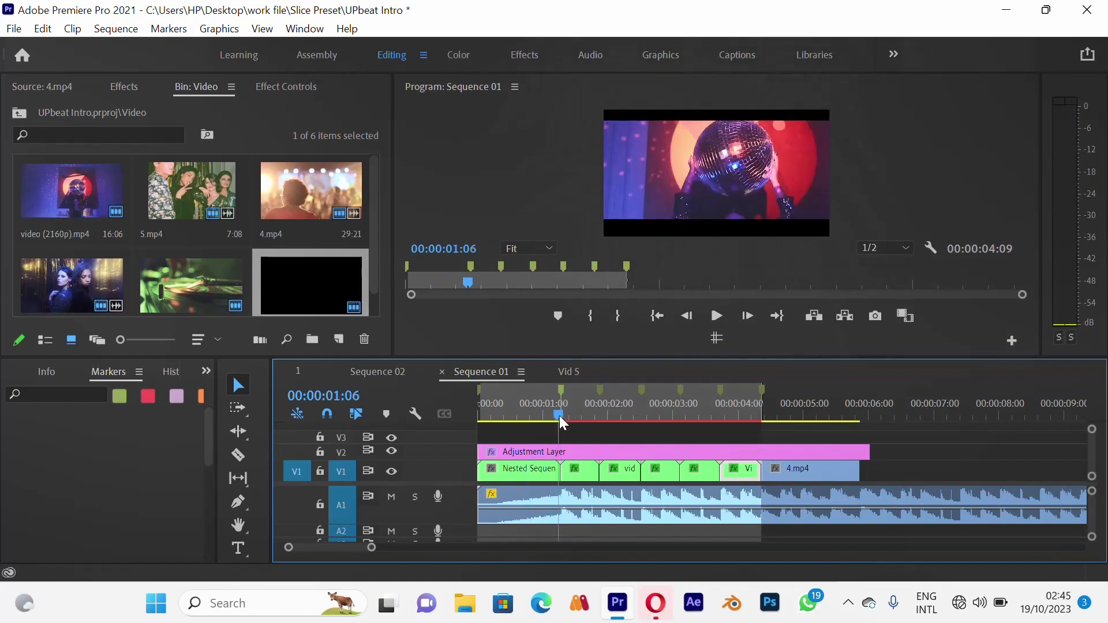
key(i)
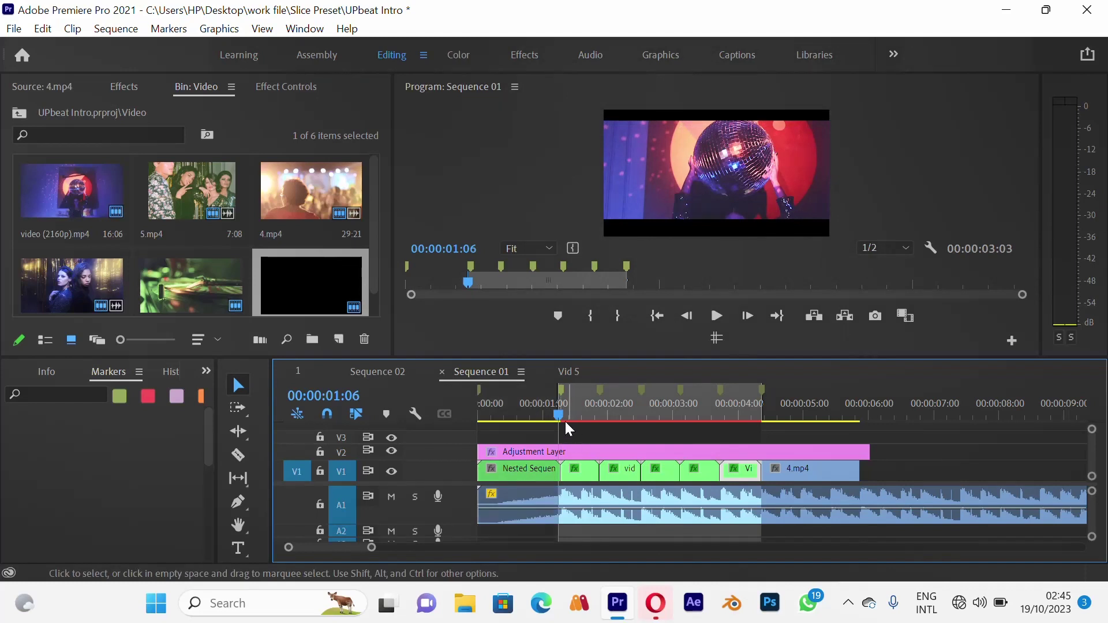
drag(561, 415, 762, 427)
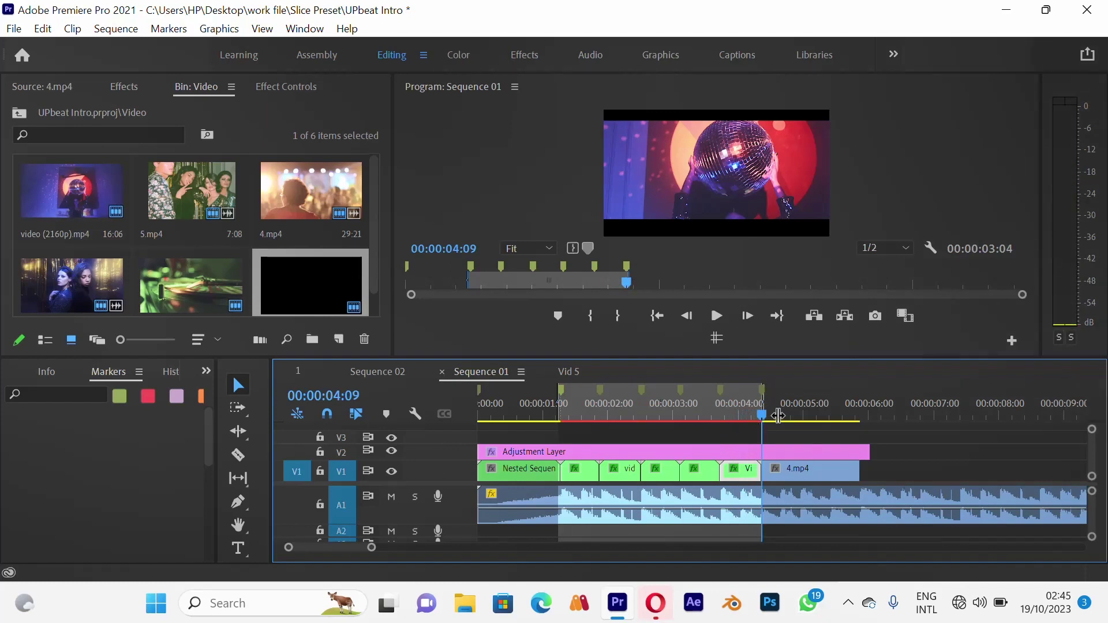
click(683, 411)
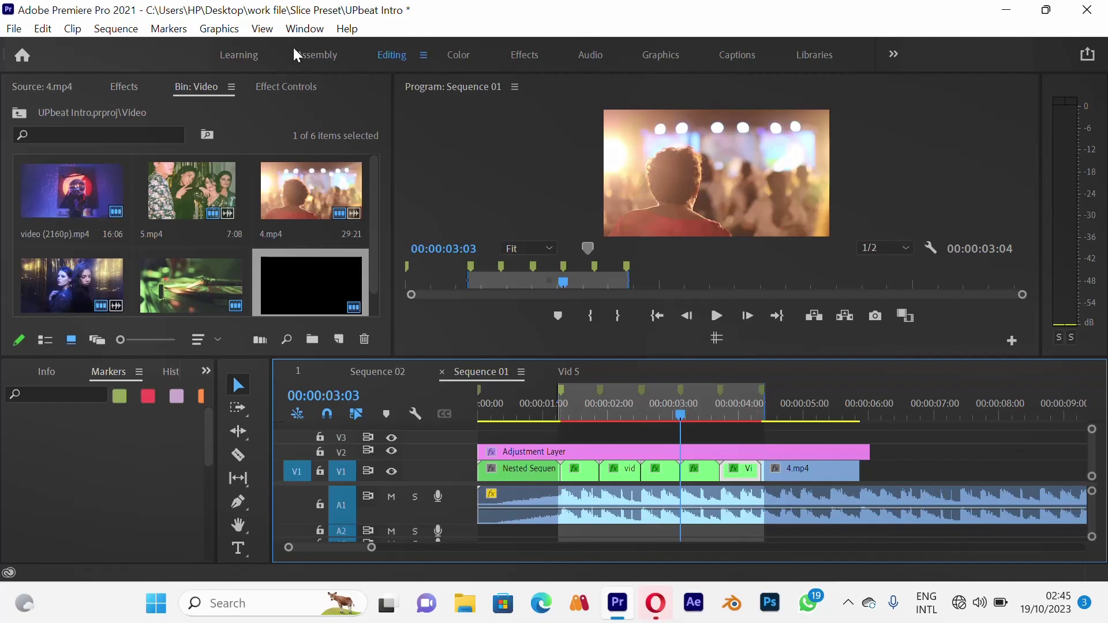
- Render the marked In to Out range of Sequence 01 and stop the playback that follows
click(120, 31)
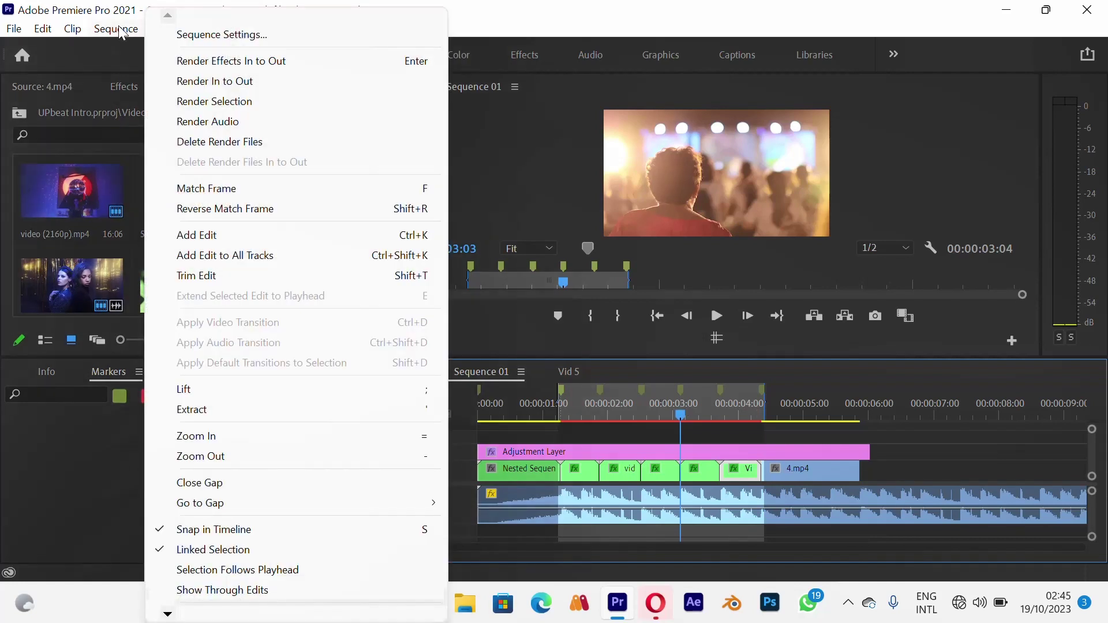
click(183, 84)
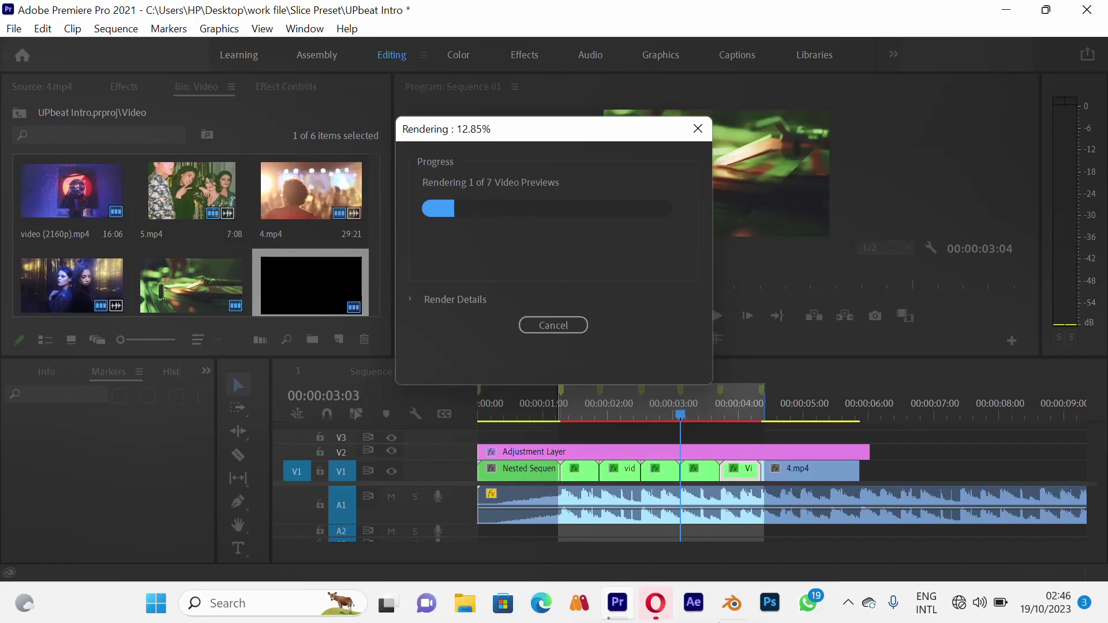
click(847, 603)
click(847, 549)
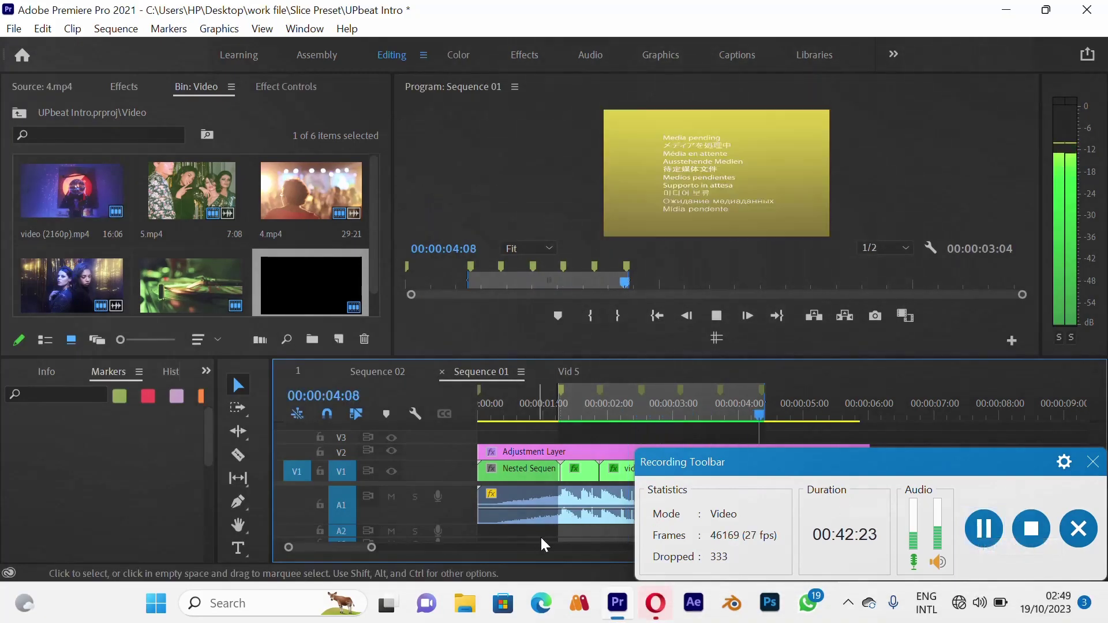
key(space)
click(848, 603)
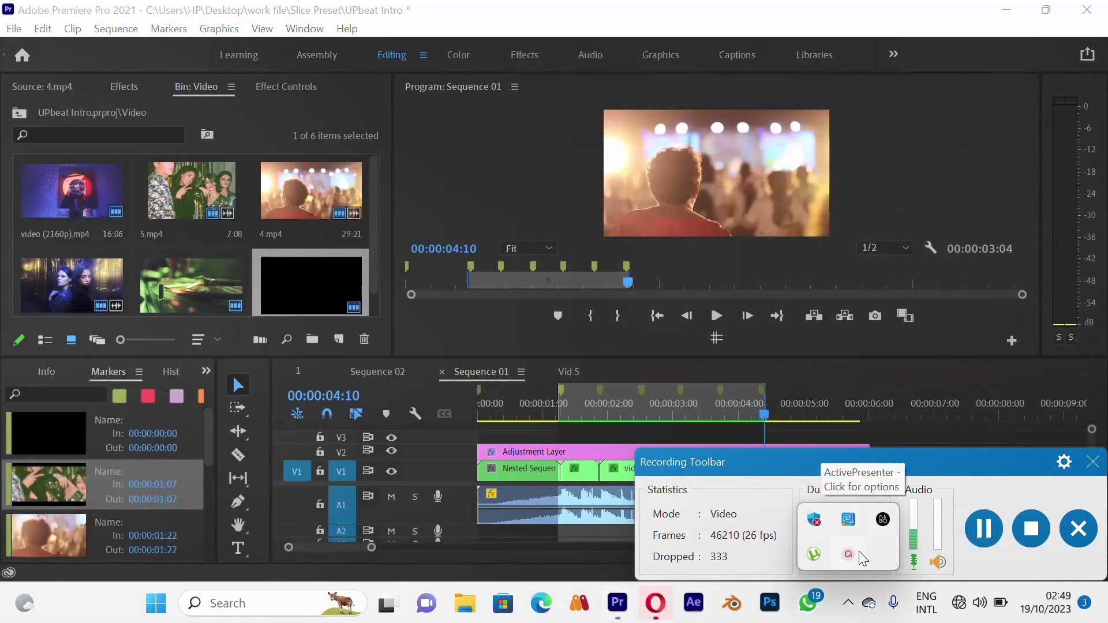
click(858, 556)
key(ctrl+s)
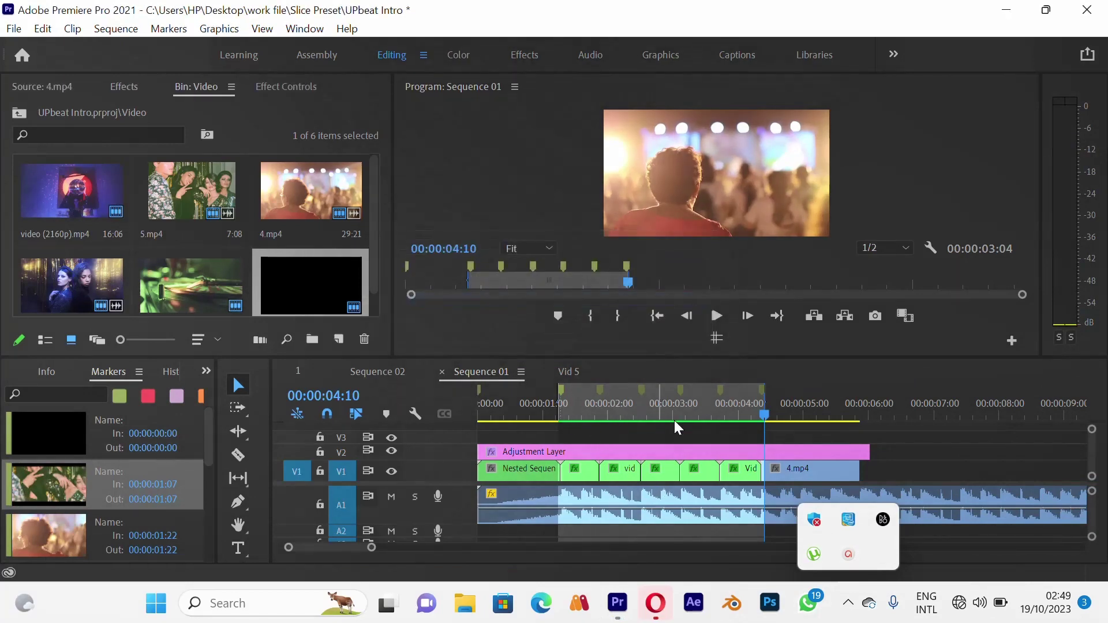
- Play the rendered section of Sequence 01 from 00:00:01:08 and again from 00:00:01:11 to review the slice effects
click(565, 411)
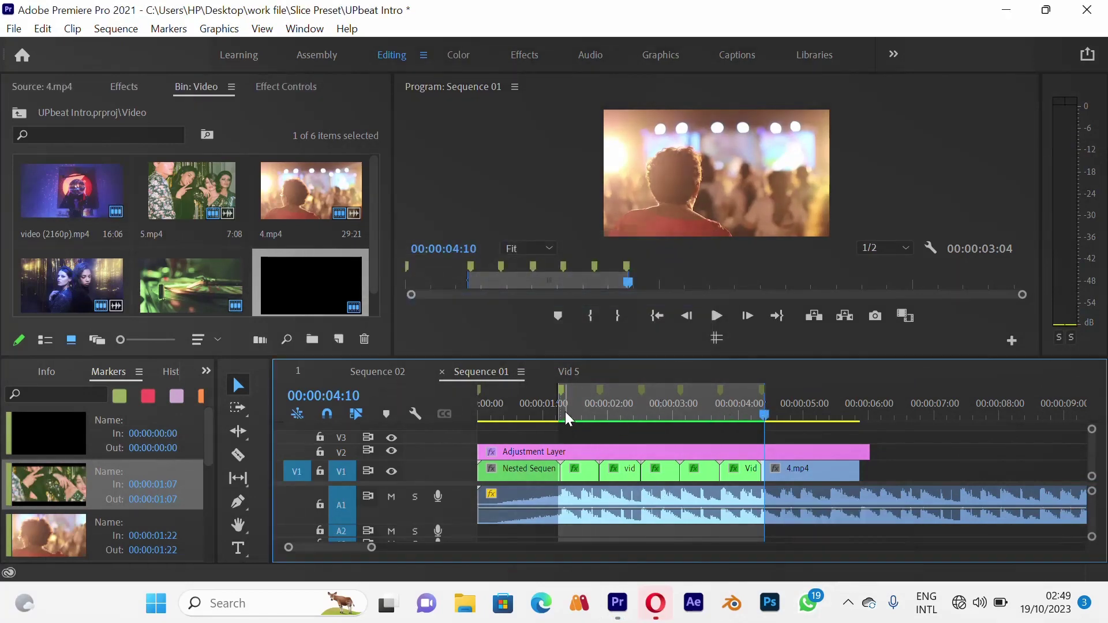
click(564, 411)
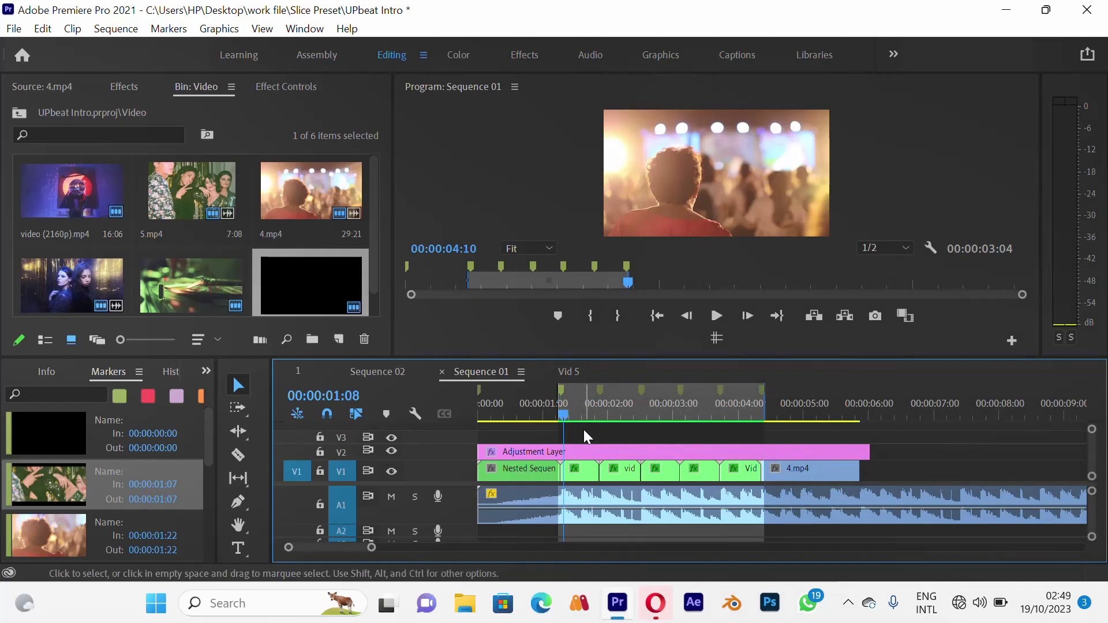
key(space)
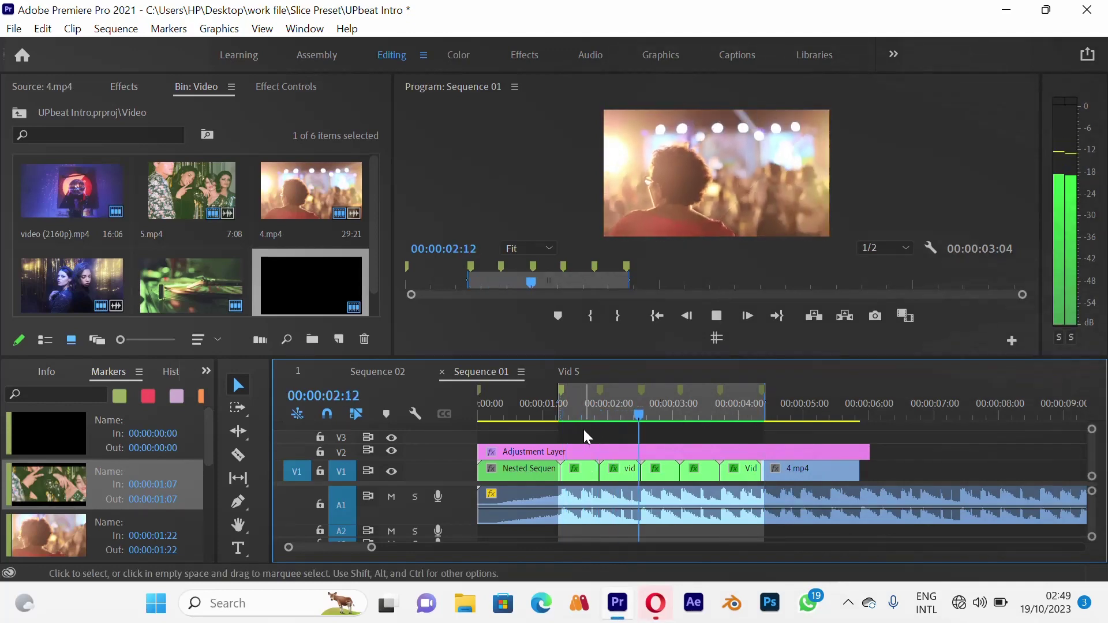
key(space)
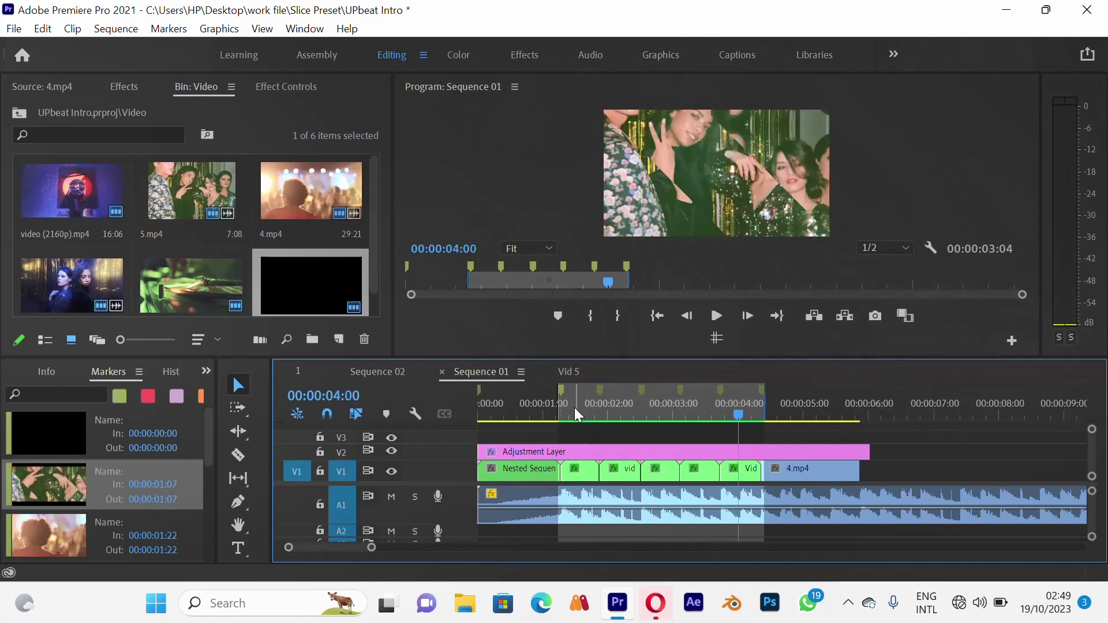
click(573, 410)
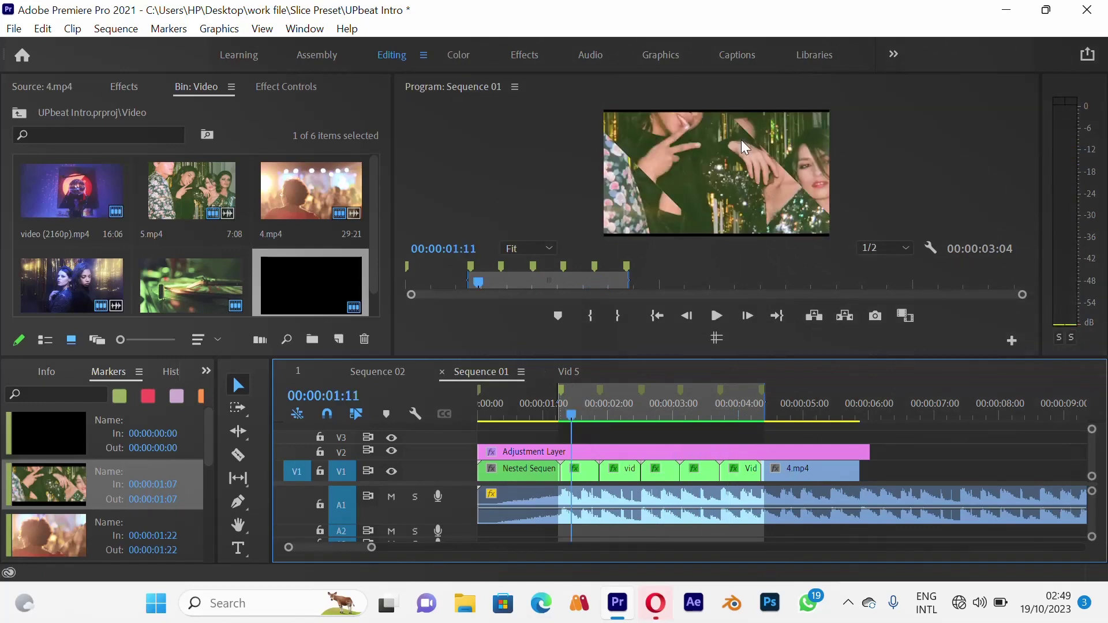
key(space)
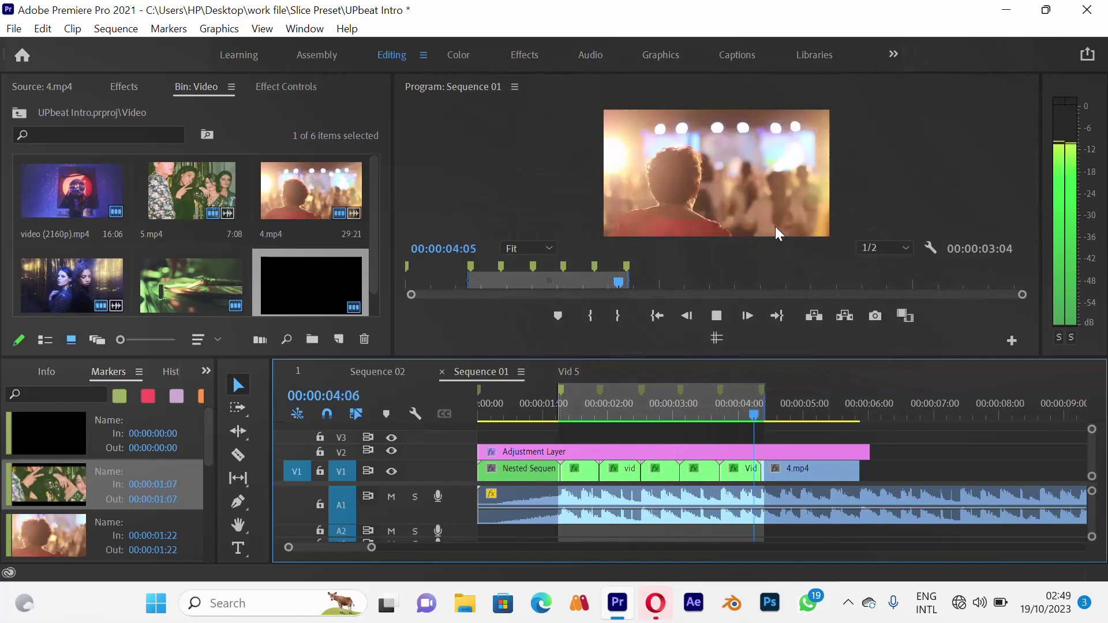
key(space)
- Place the playhead at 00:00:01:05 and move the In point of Sequence 01 back to 00:00:00:00
drag(680, 404, 589, 411)
click(556, 404)
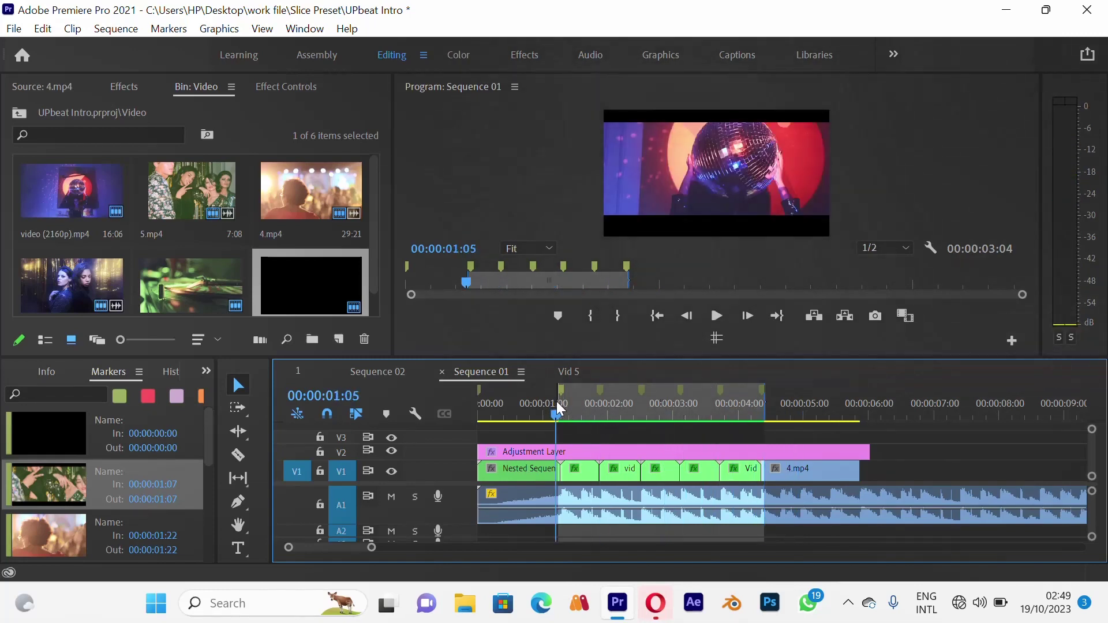
drag(558, 400, 482, 402)
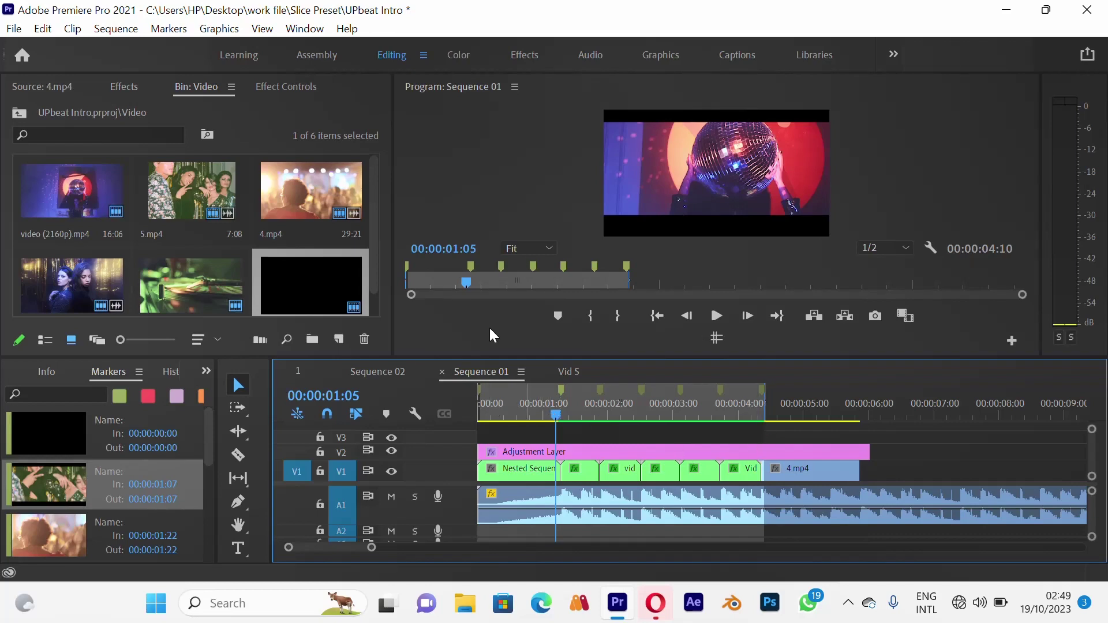
- Render the extended In to Out range of Sequence 01 and play it from the start to review the whole intro
click(116, 33)
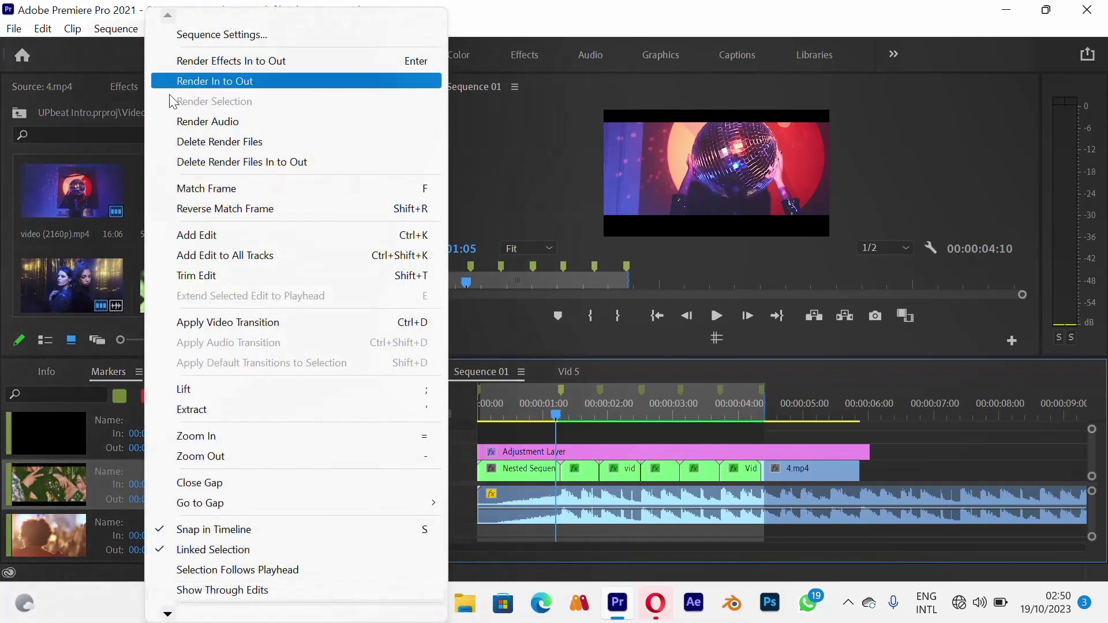
click(227, 86)
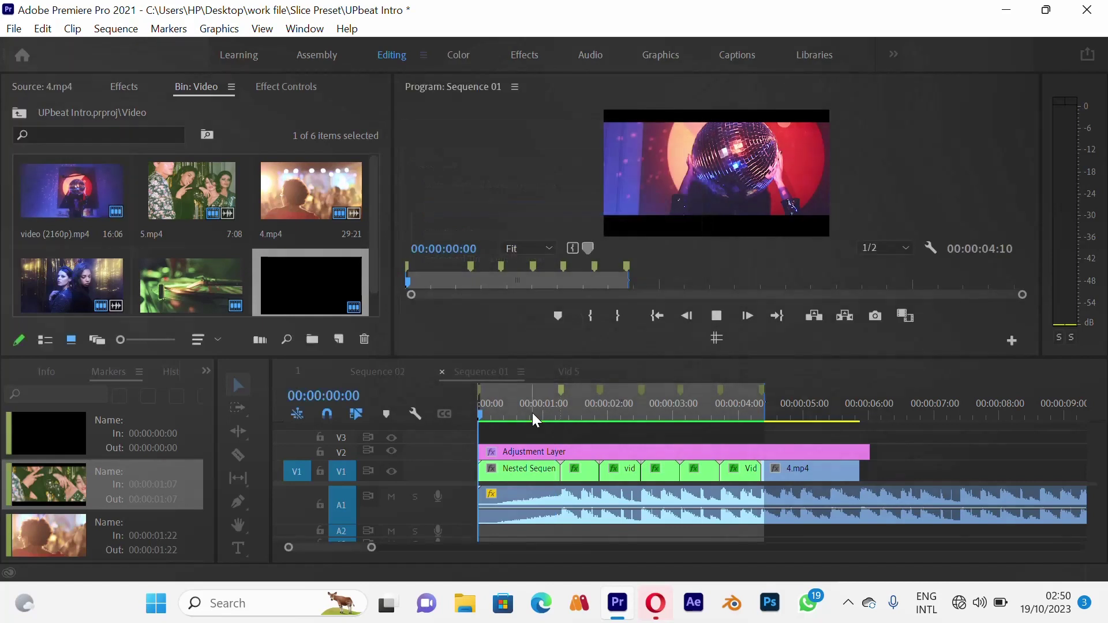
key(space)
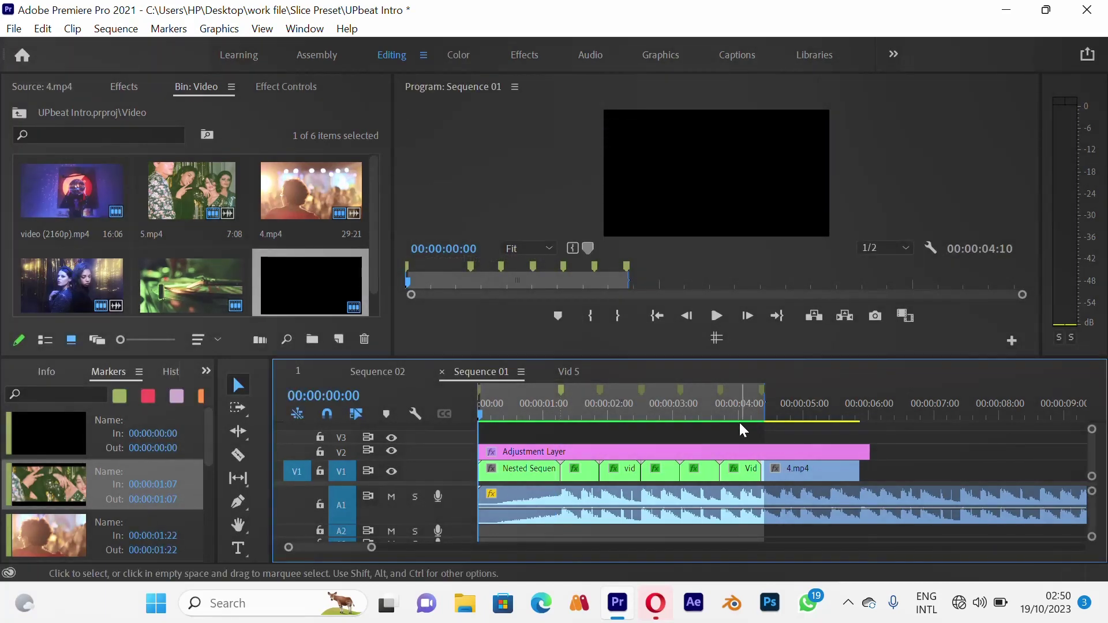
key(space)
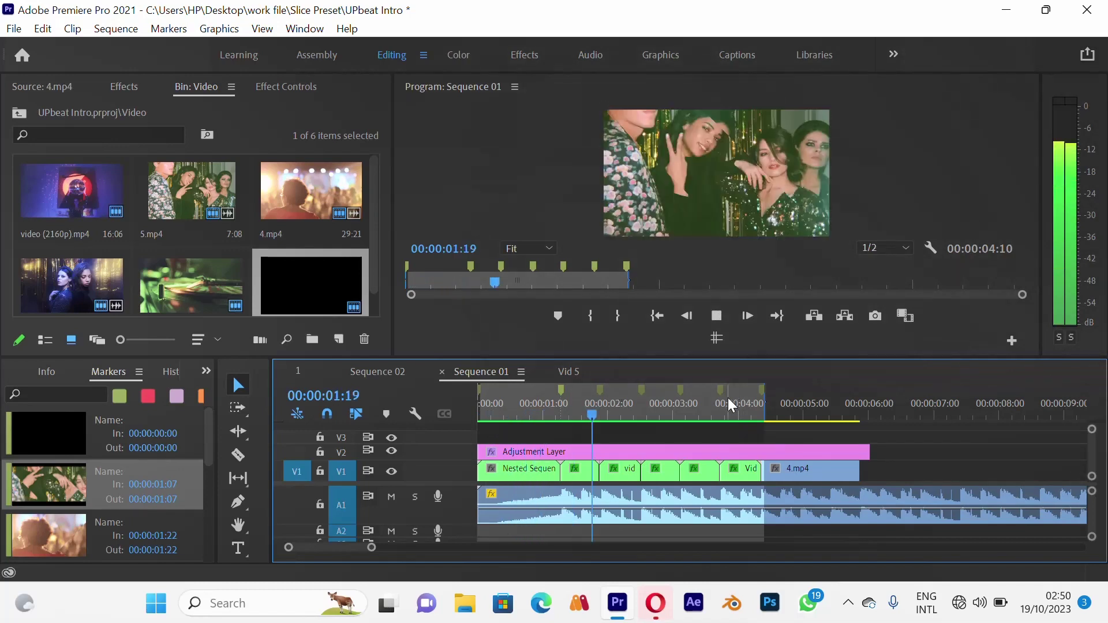